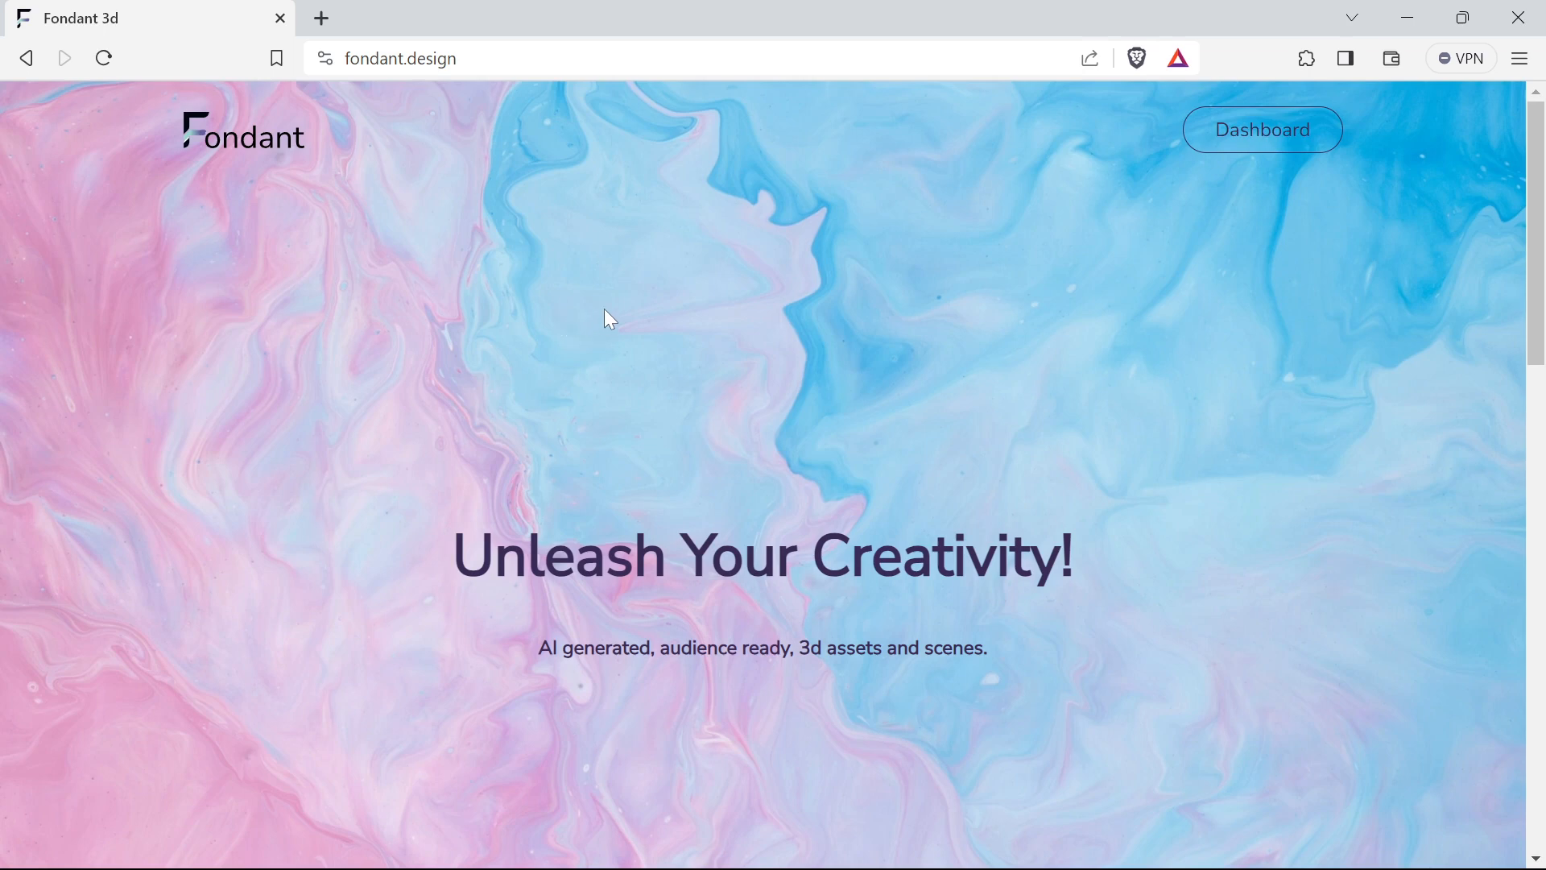
# - Open the dashboard and look over the object library
pyautogui.click(1272, 139)
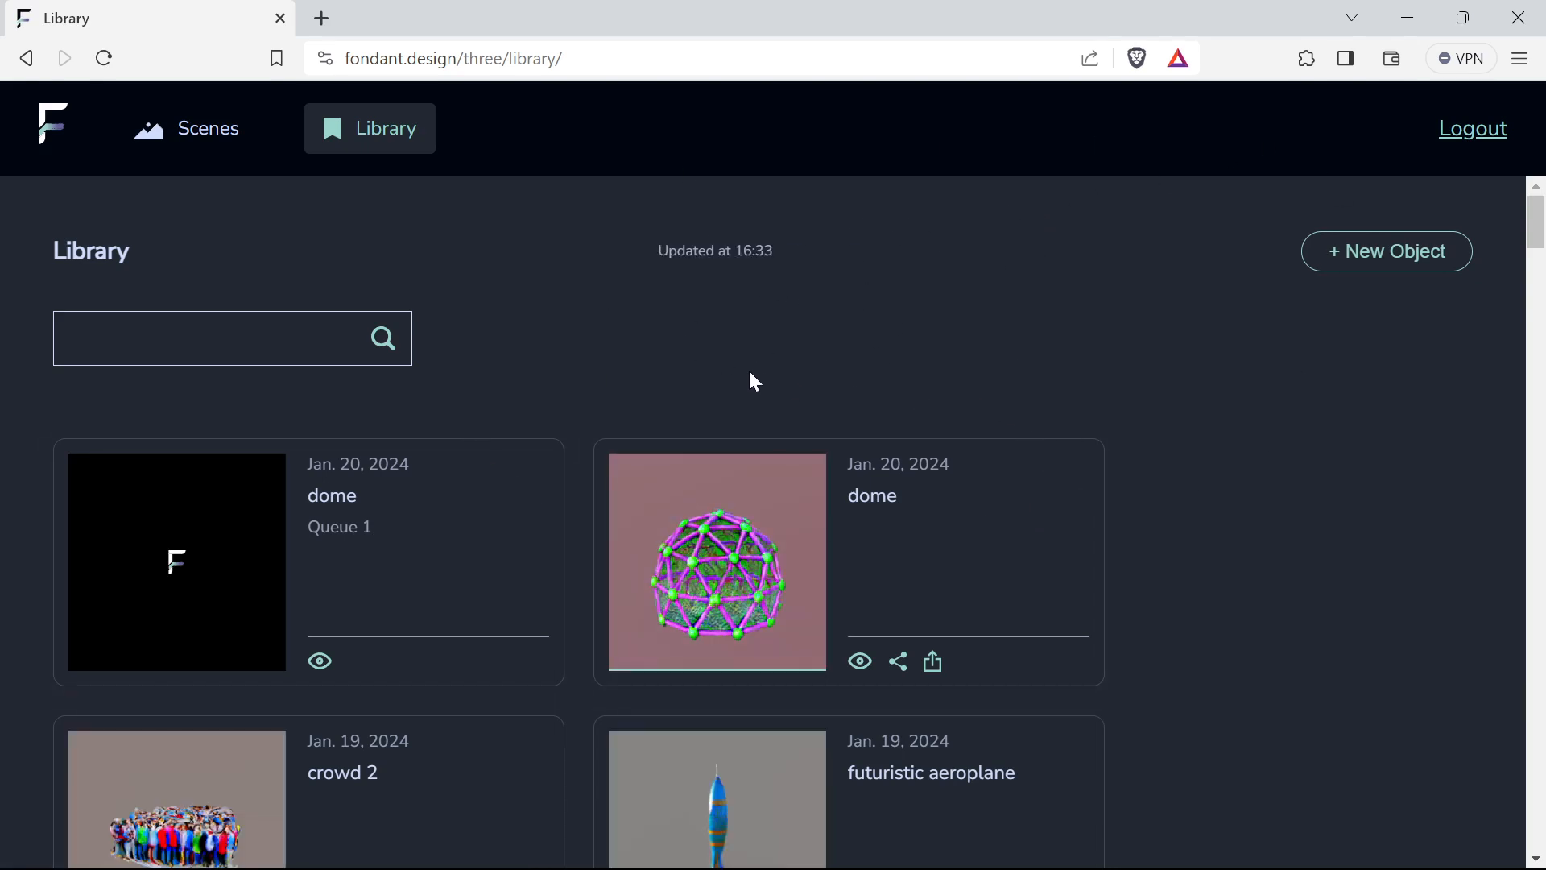
pyautogui.scroll(-1, 1537, 233)
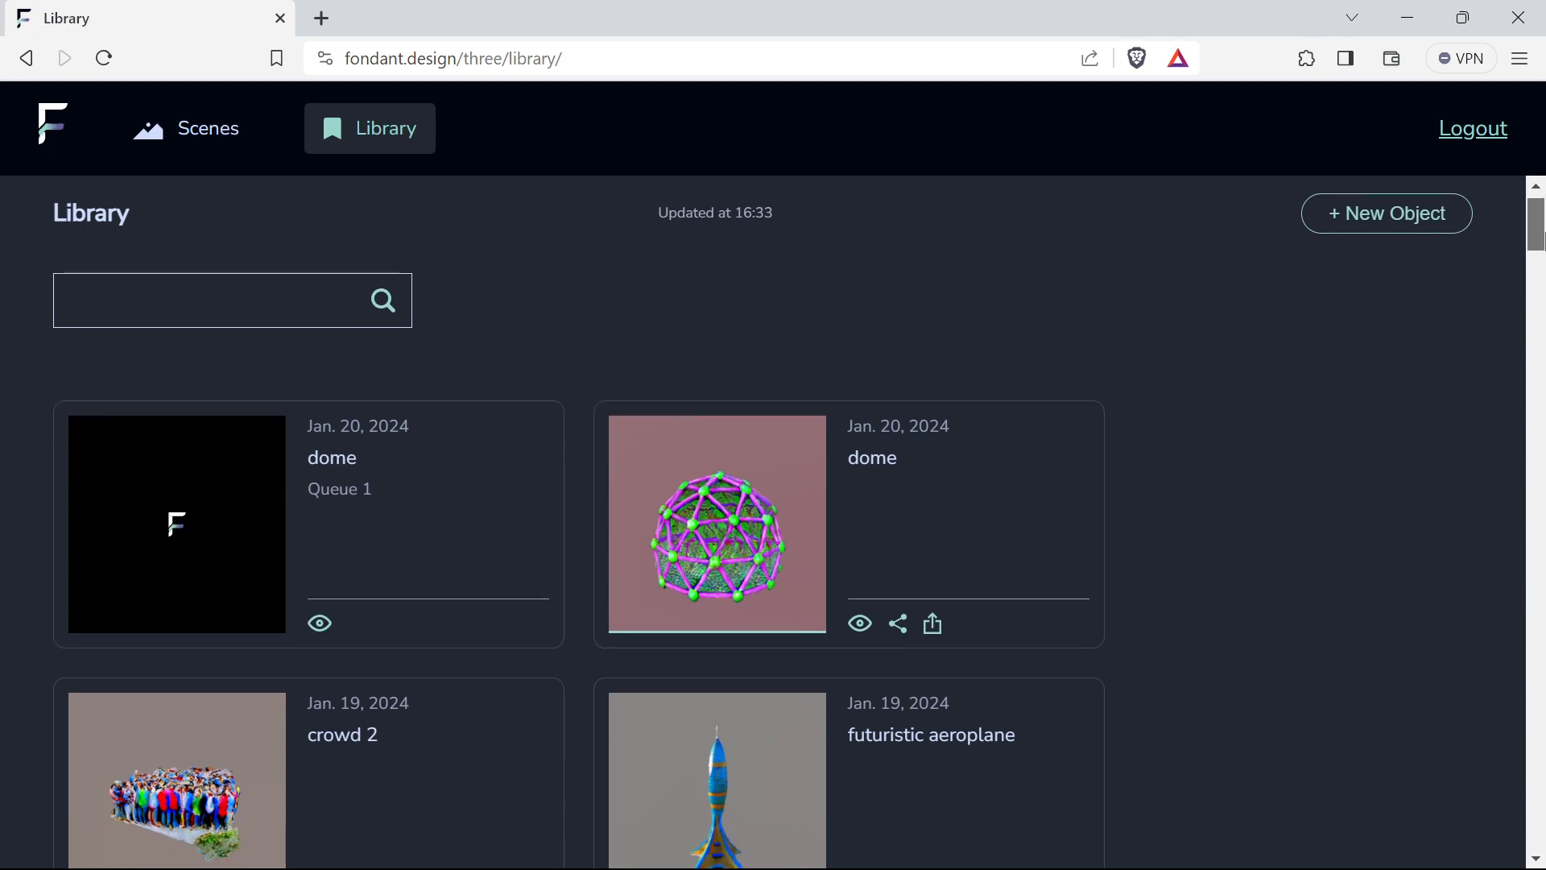
pyautogui.scroll(2, 1536, 234)
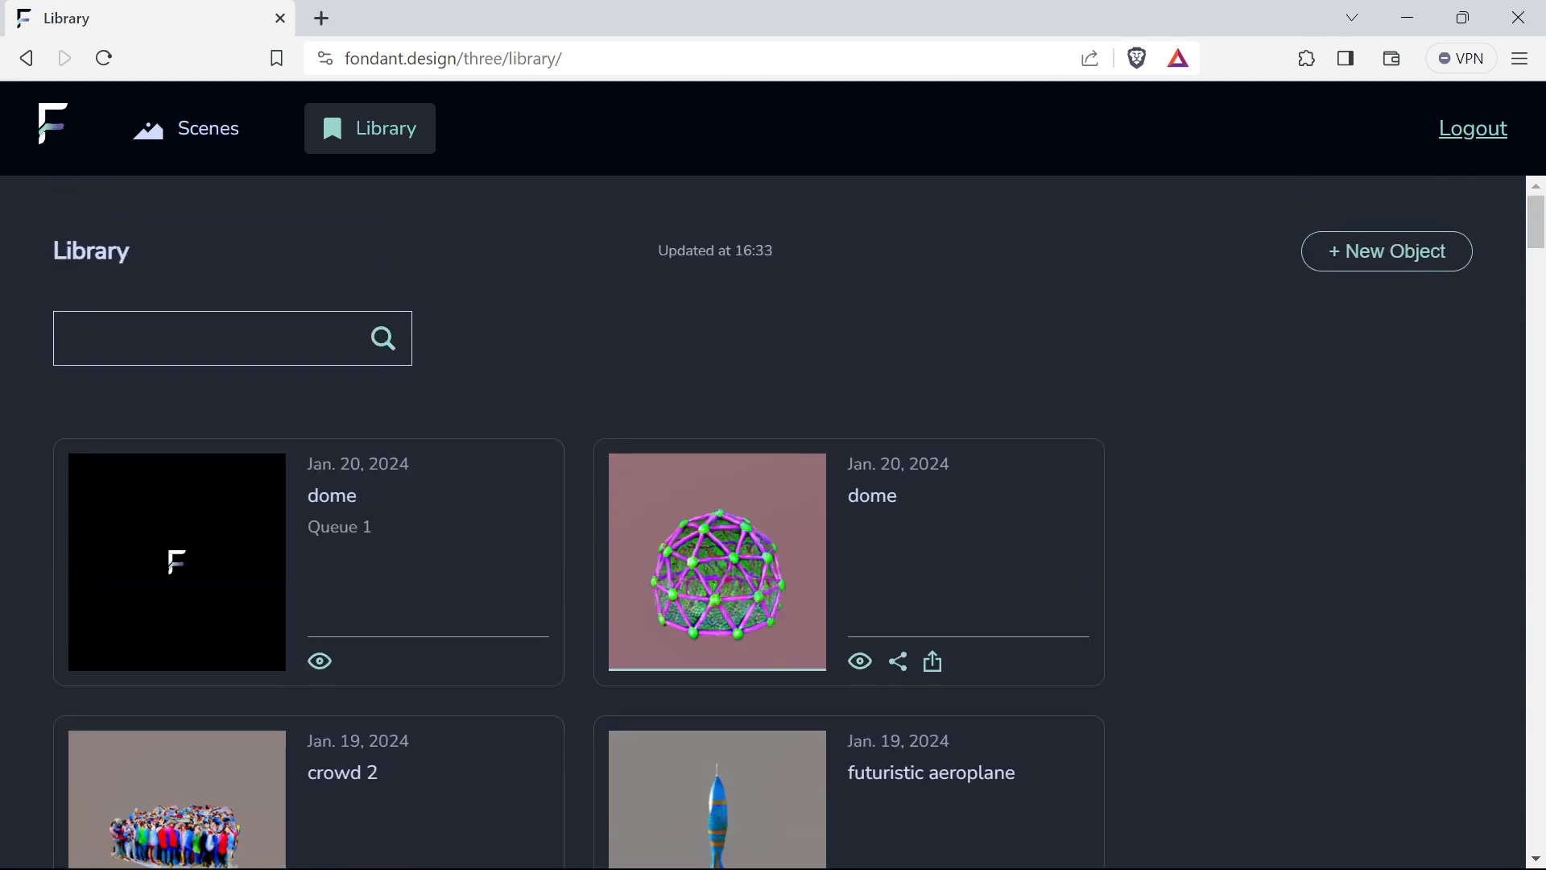
# - Generate a new library object from the text prompt "dome", keeping the name Untitled
pyautogui.click(1359, 253)
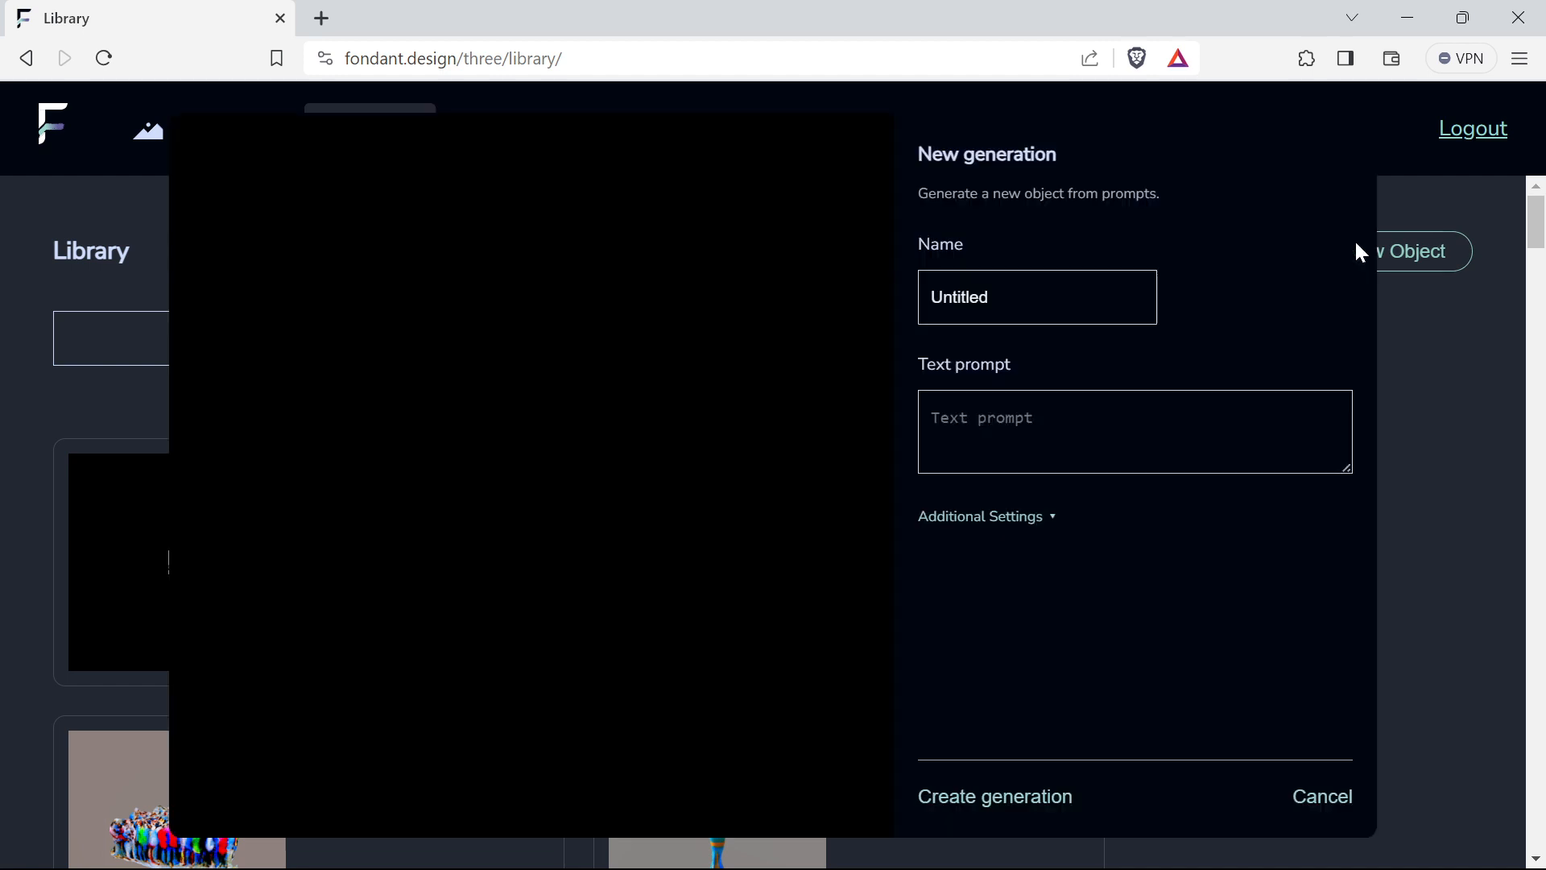
pyautogui.click(1047, 426)
pyautogui.write('dome')
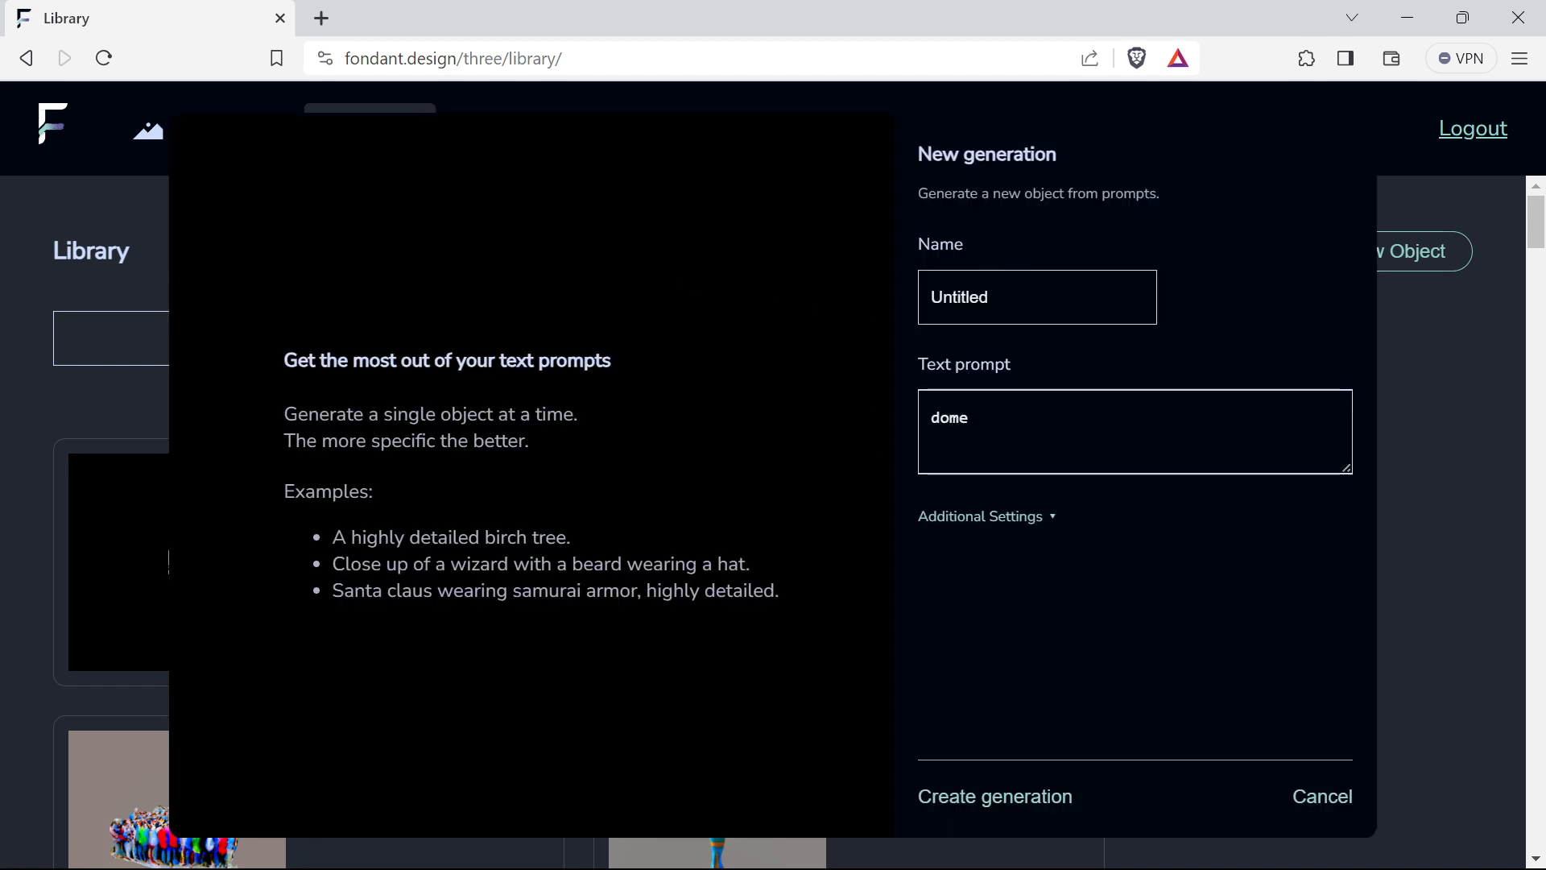
pyautogui.click(980, 297)
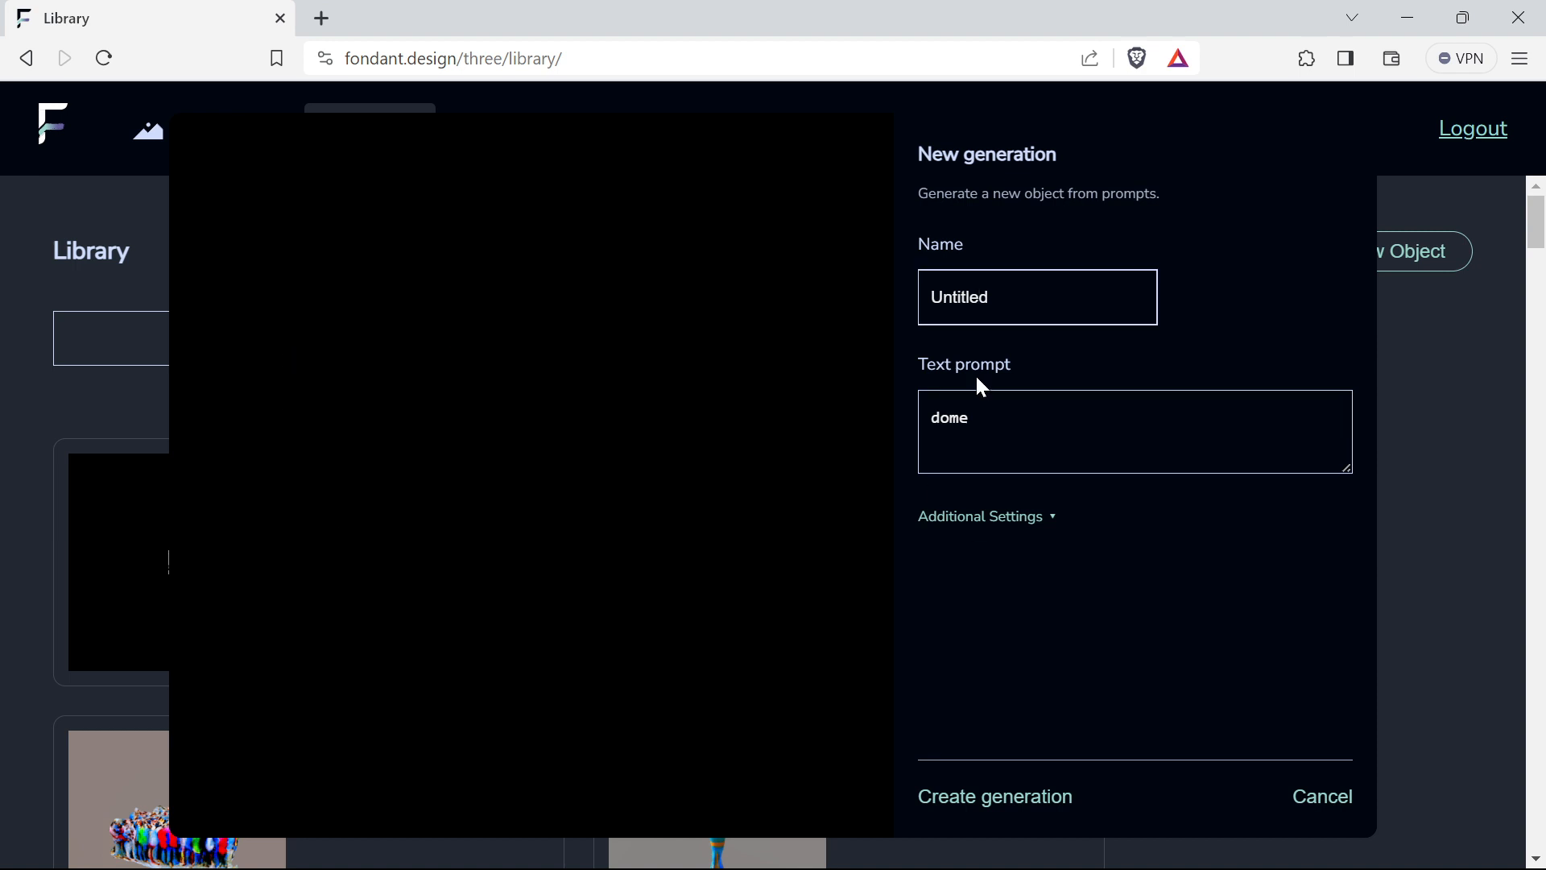
pyautogui.click(1026, 814)
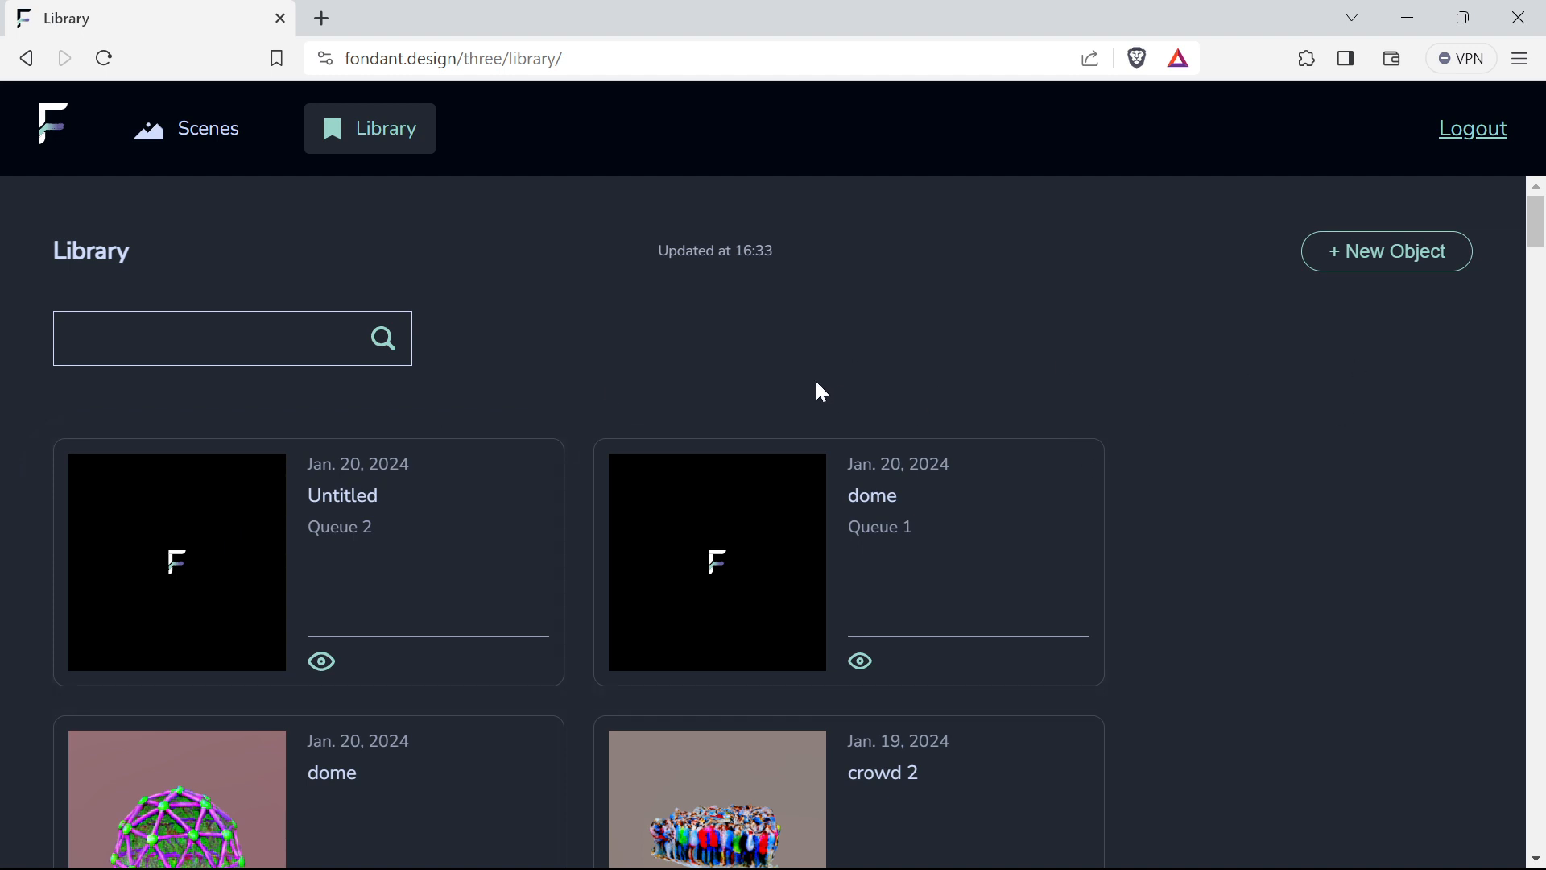
# - Go to the scenes list and create a new scene
pyautogui.click(207, 146)
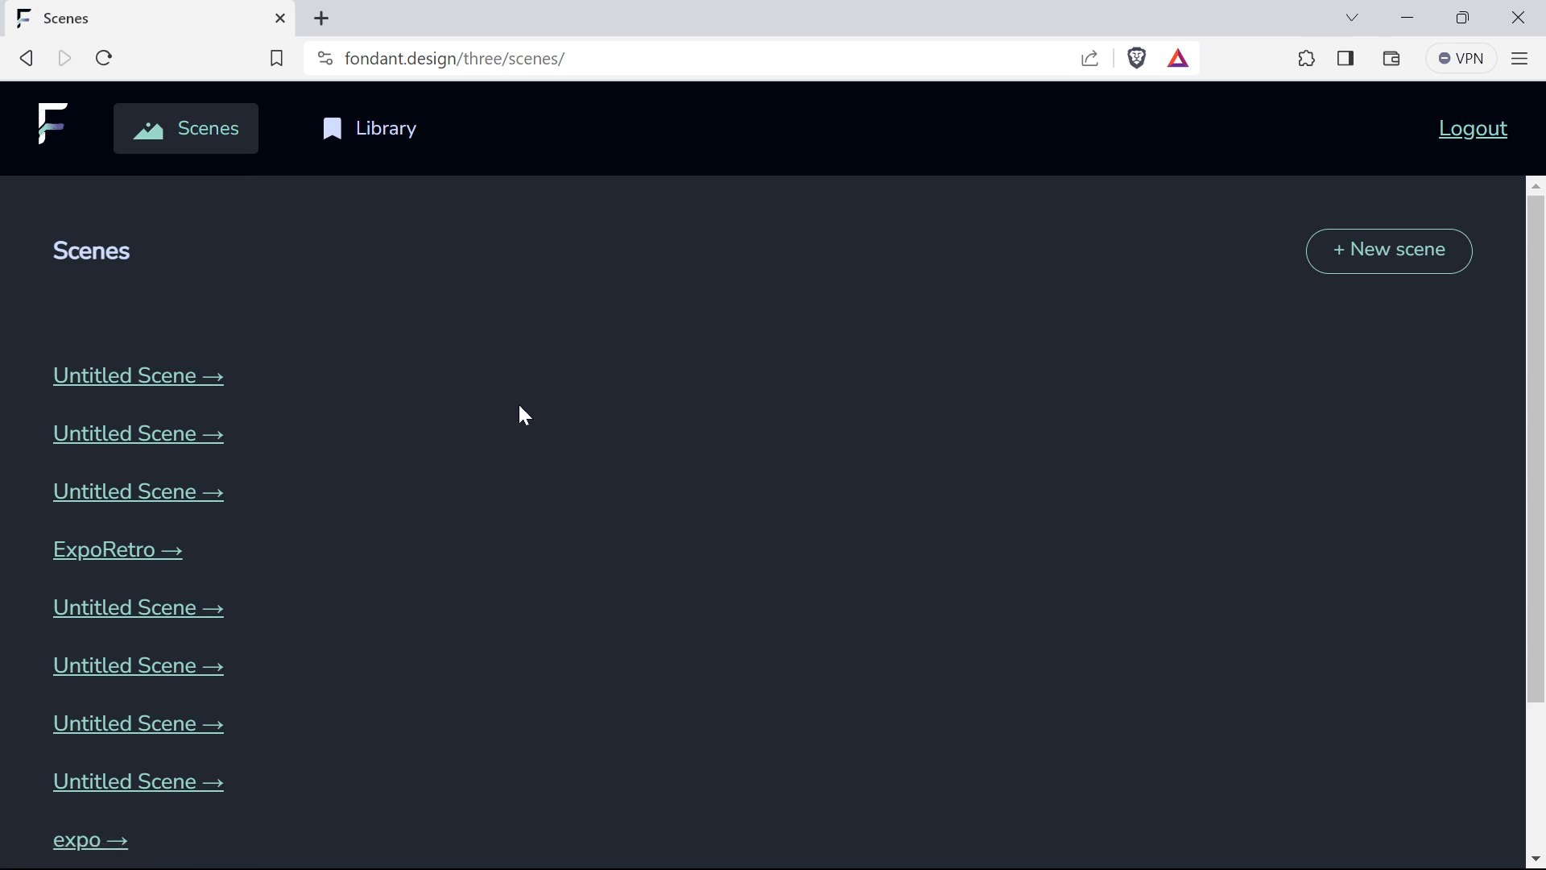
pyautogui.click(1402, 262)
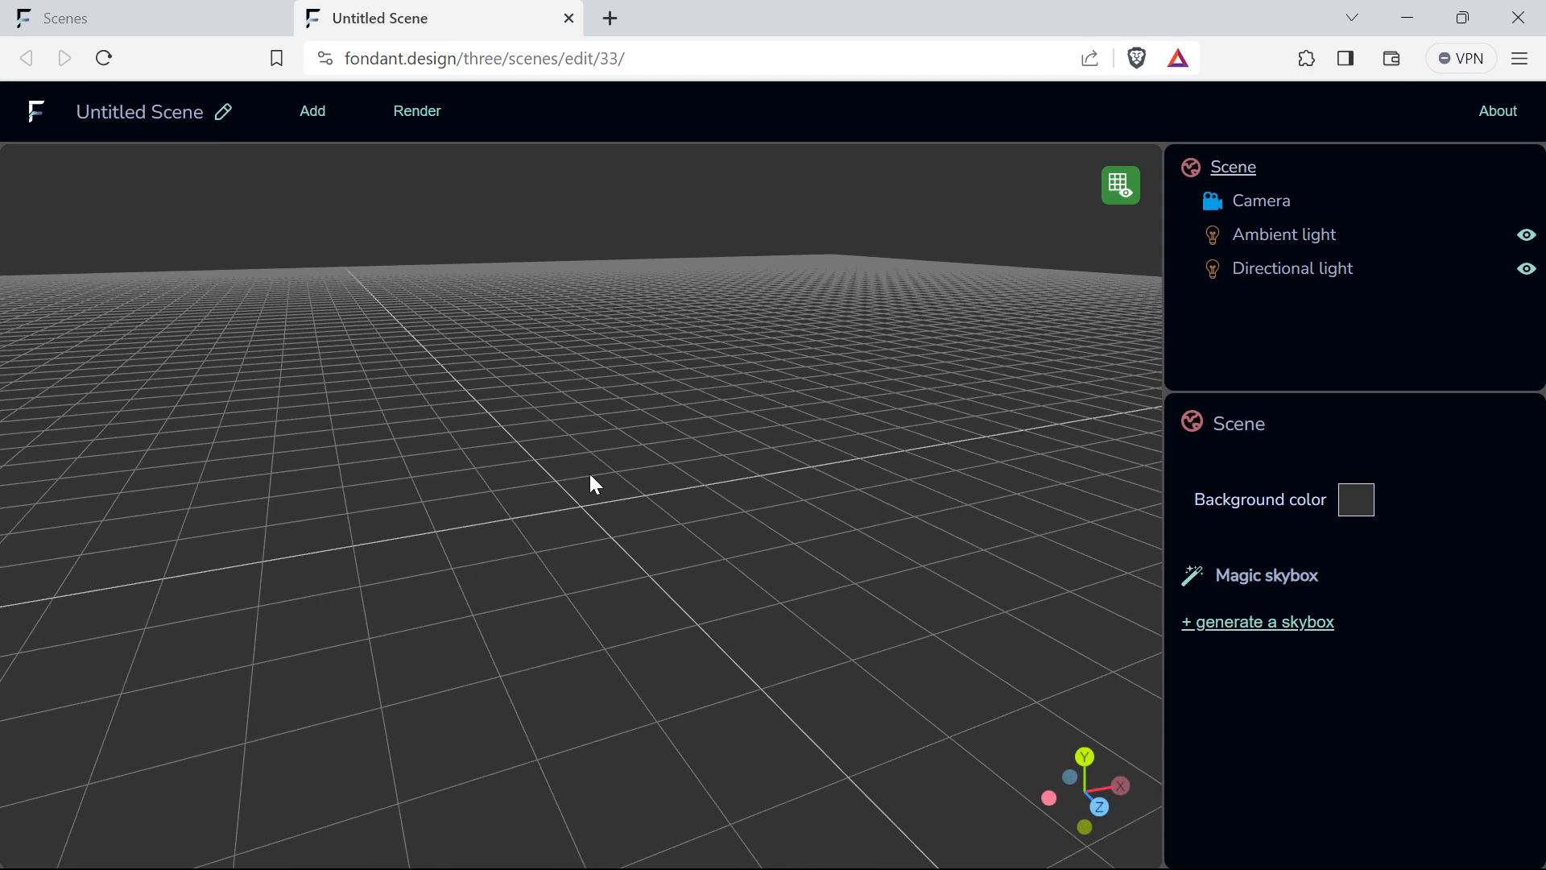
# - Examine the empty scene's grid from different distances and viewing angles
pyautogui.scroll(-8, 567, 453)
pyautogui.scroll(2, 569, 471)
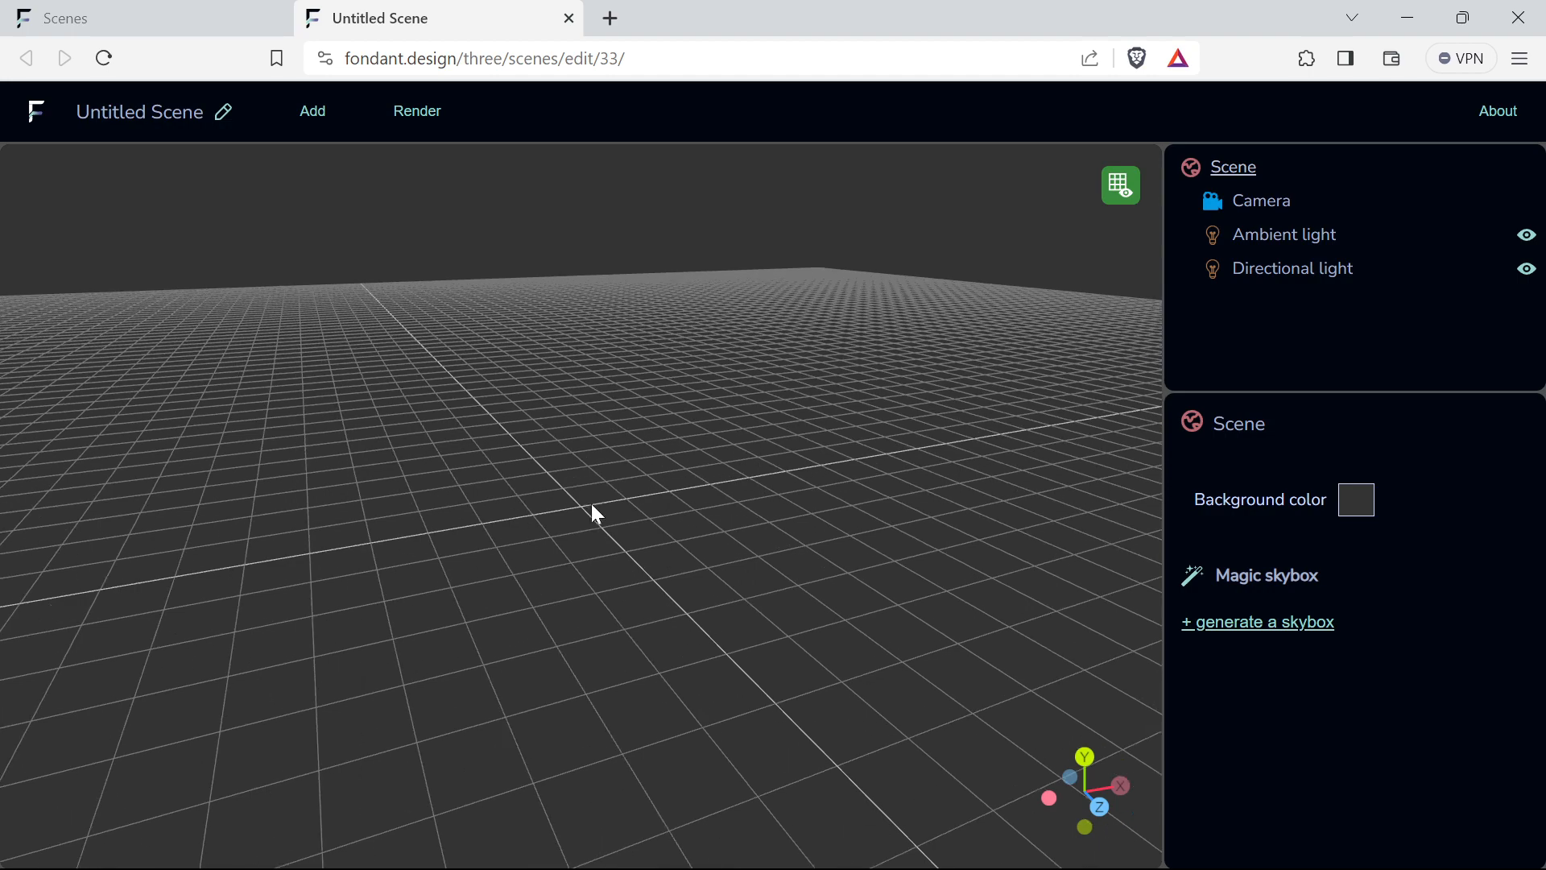
pyautogui.scroll(8, 591, 510)
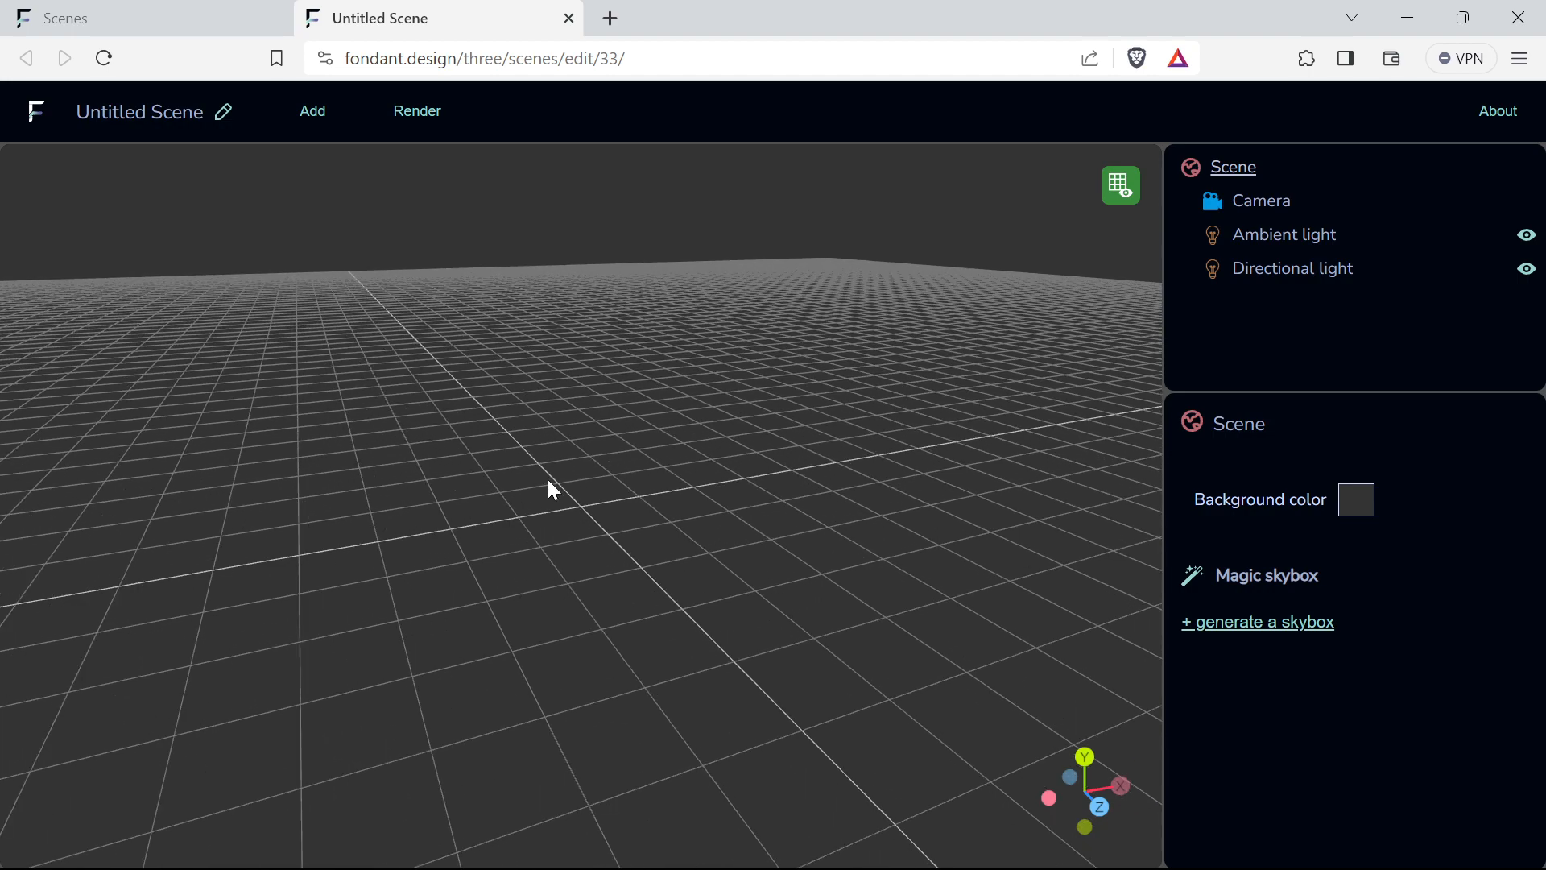
pyautogui.scroll(-5, 552, 489)
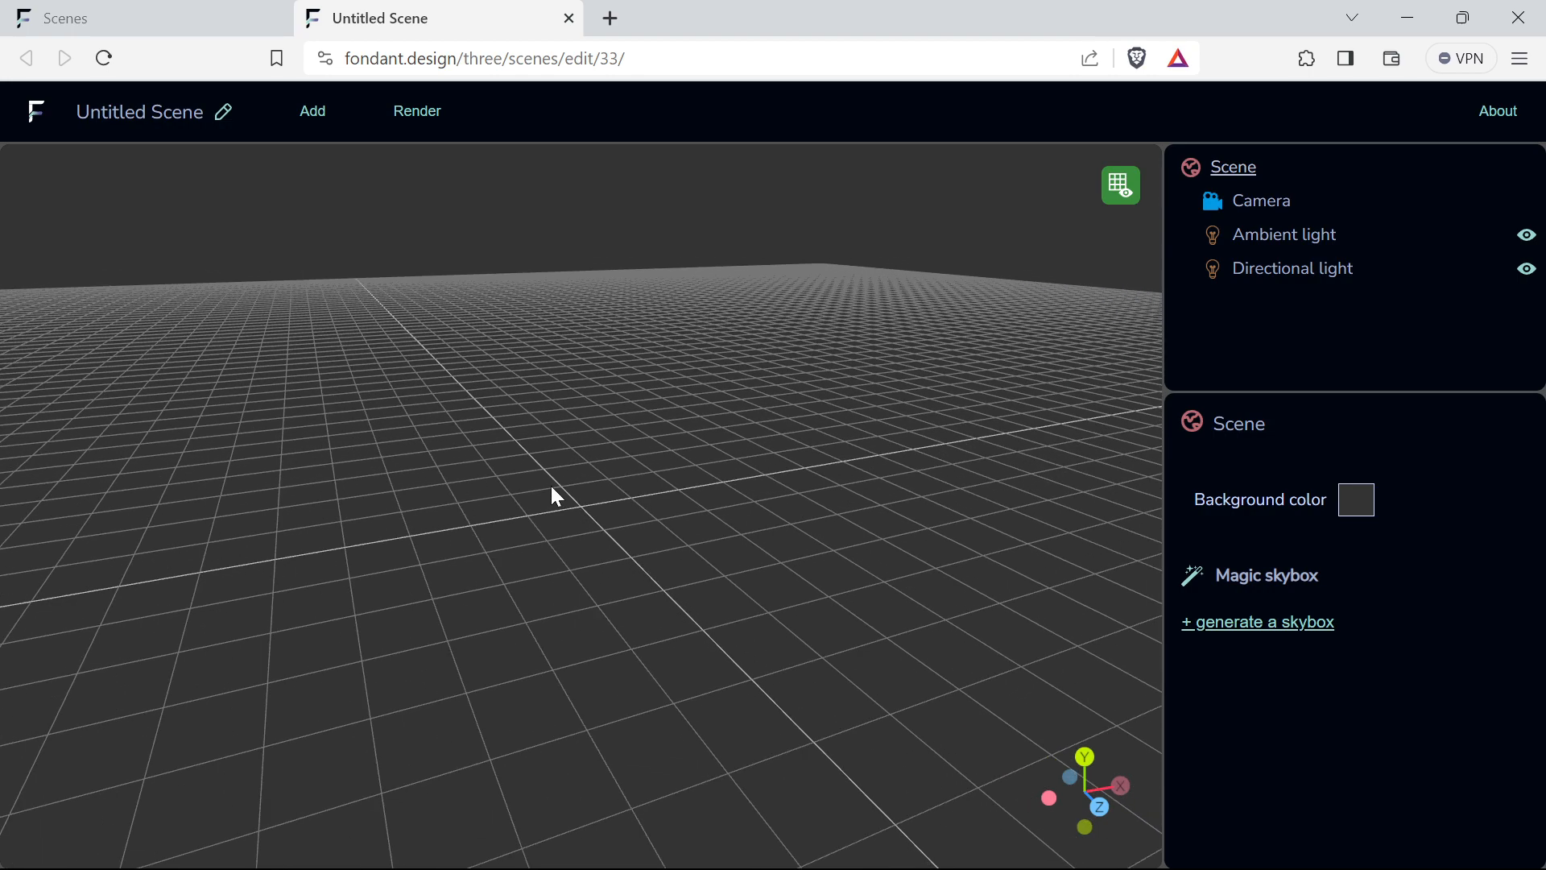
pyautogui.moveTo(564, 493)
pyautogui.mouseDown()
pyautogui.moveTo(666, 486)
pyautogui.moveTo(507, 477)
pyautogui.moveTo(632, 464)
pyautogui.moveTo(614, 482)
pyautogui.moveTo(548, 482)
pyautogui.mouseUp()
pyautogui.moveTo(644, 479); pyautogui.dragTo(734, 476)
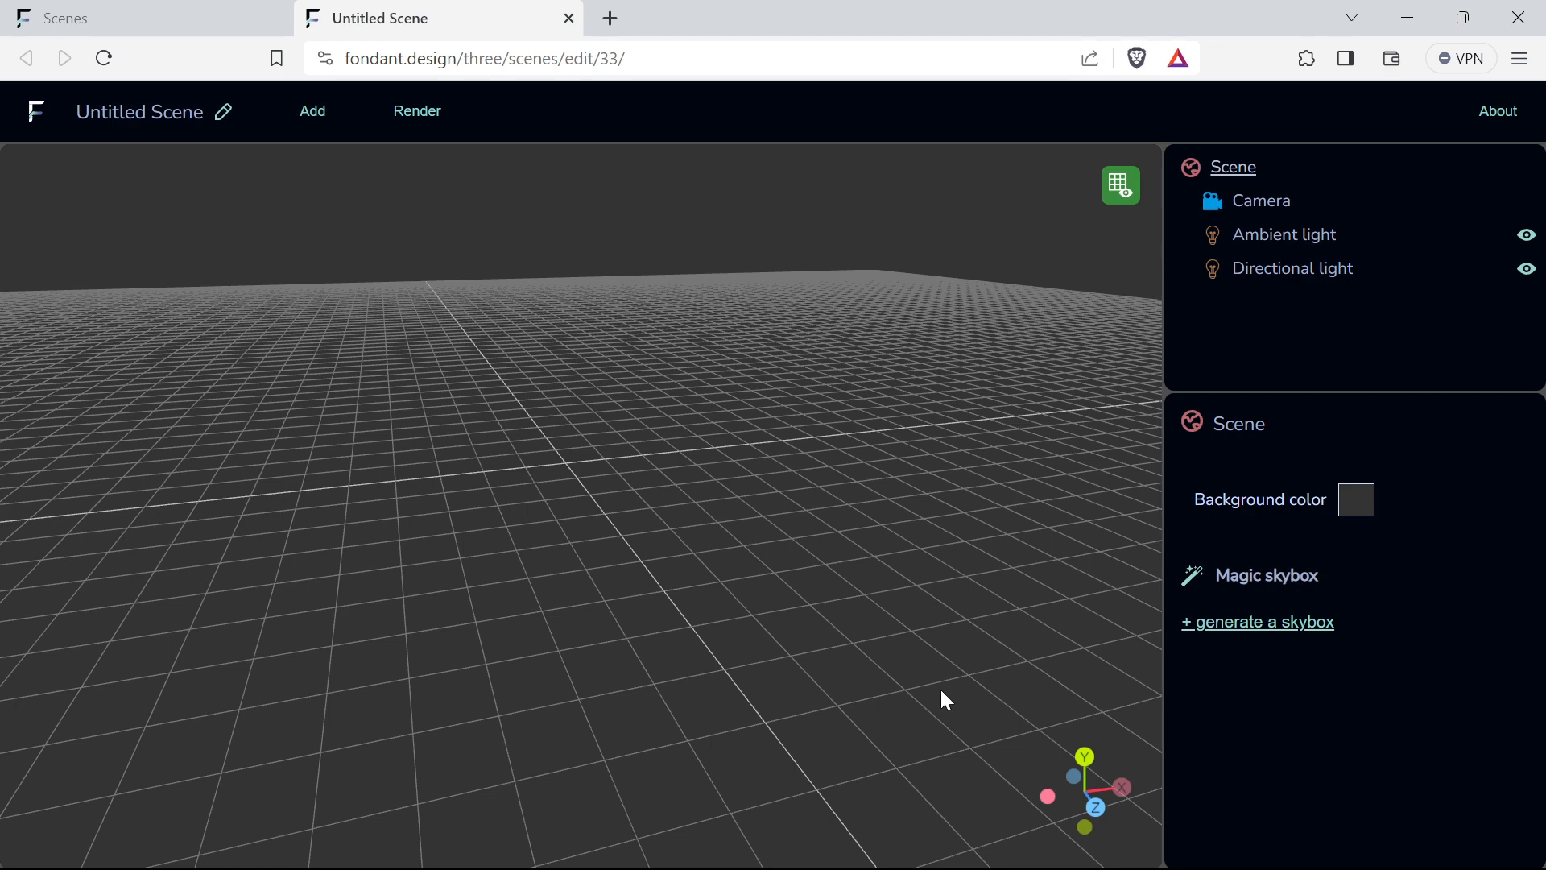
pyautogui.moveTo(1075, 790); pyautogui.dragTo(816, 716)
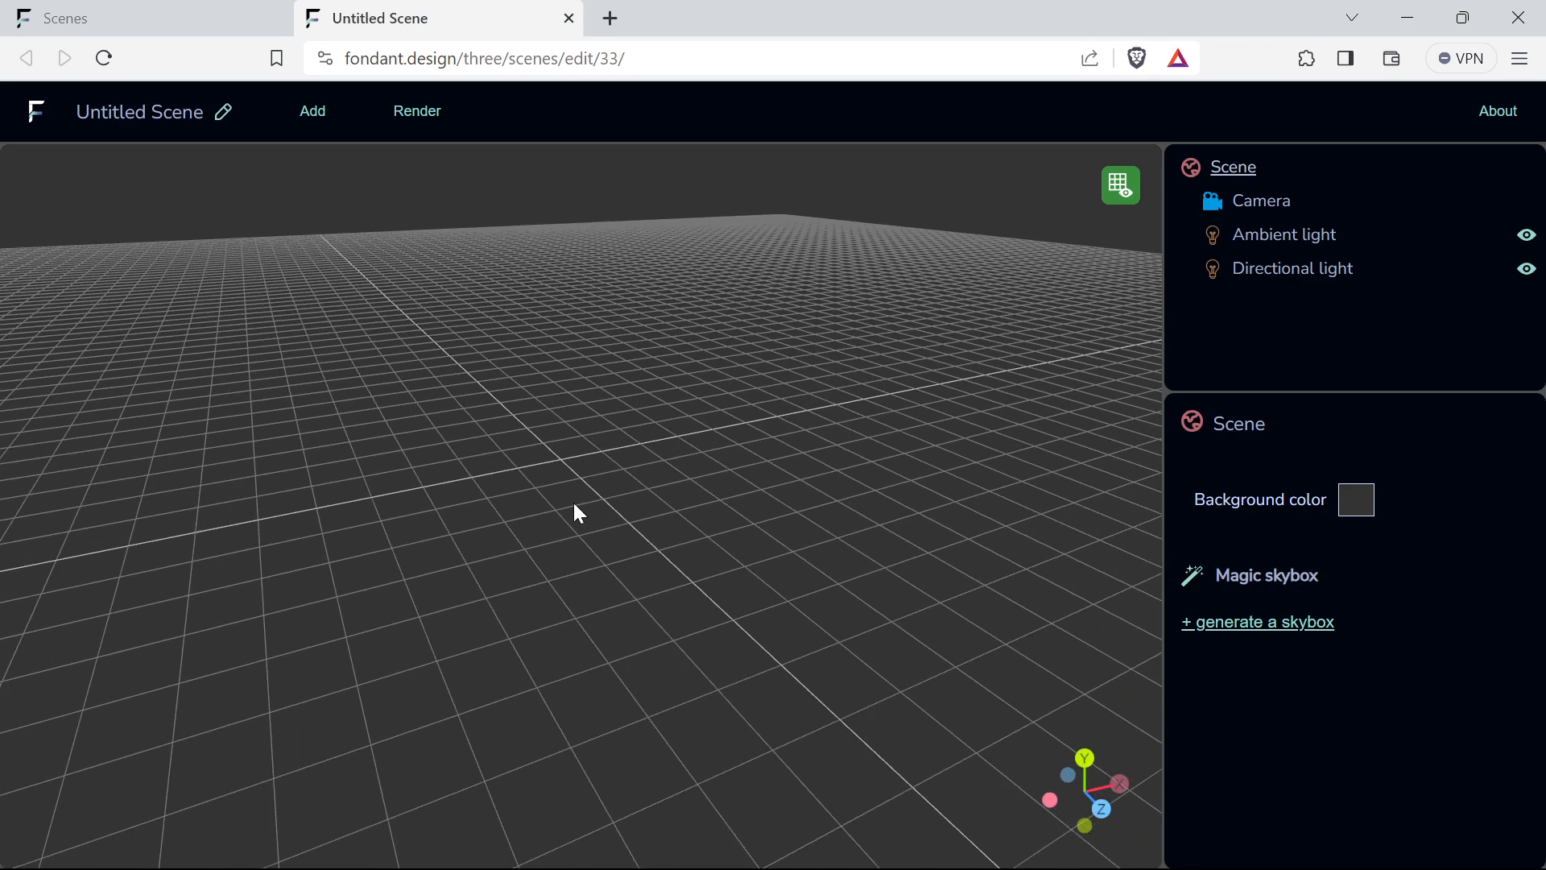
pyautogui.moveTo(570, 486); pyautogui.dragTo(577, 437)
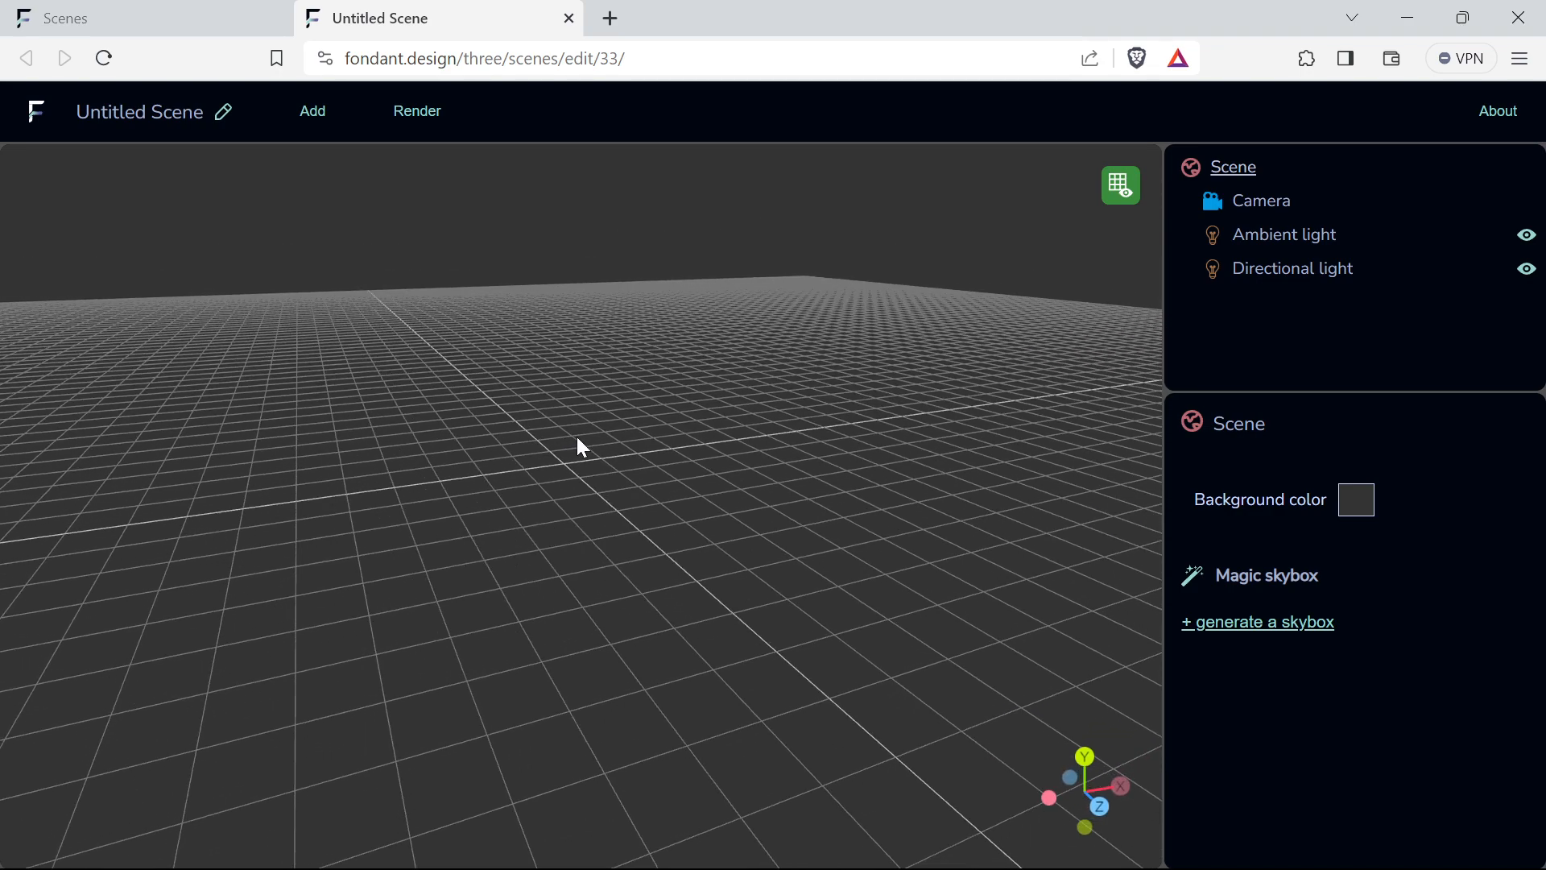
# - Add the crowd 2 object from the library to the scene and view it up close
pyautogui.click(312, 110)
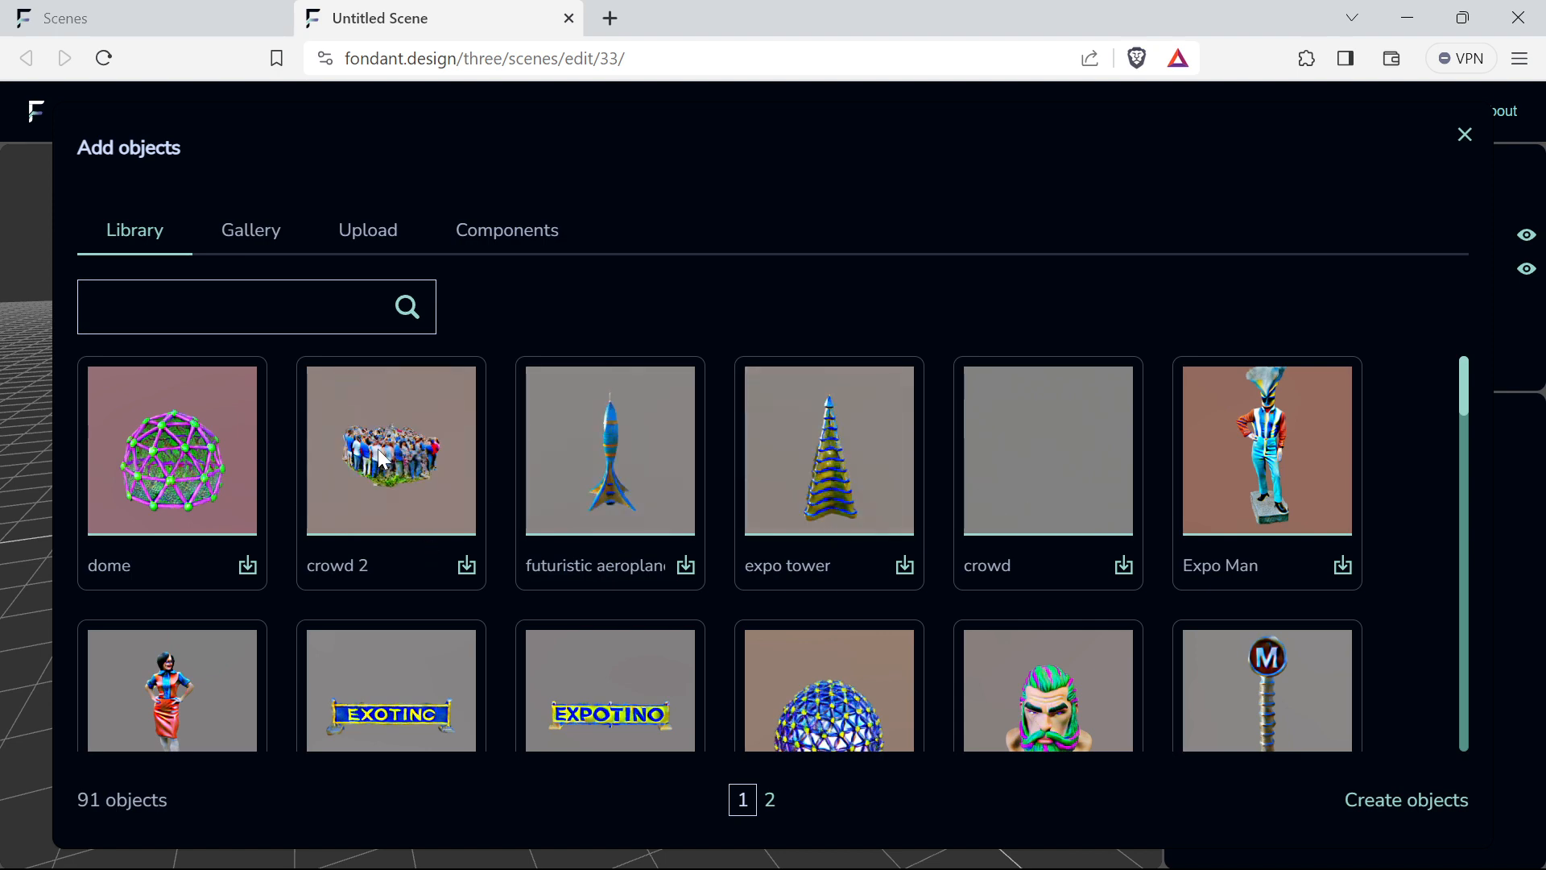
pyautogui.click(467, 567)
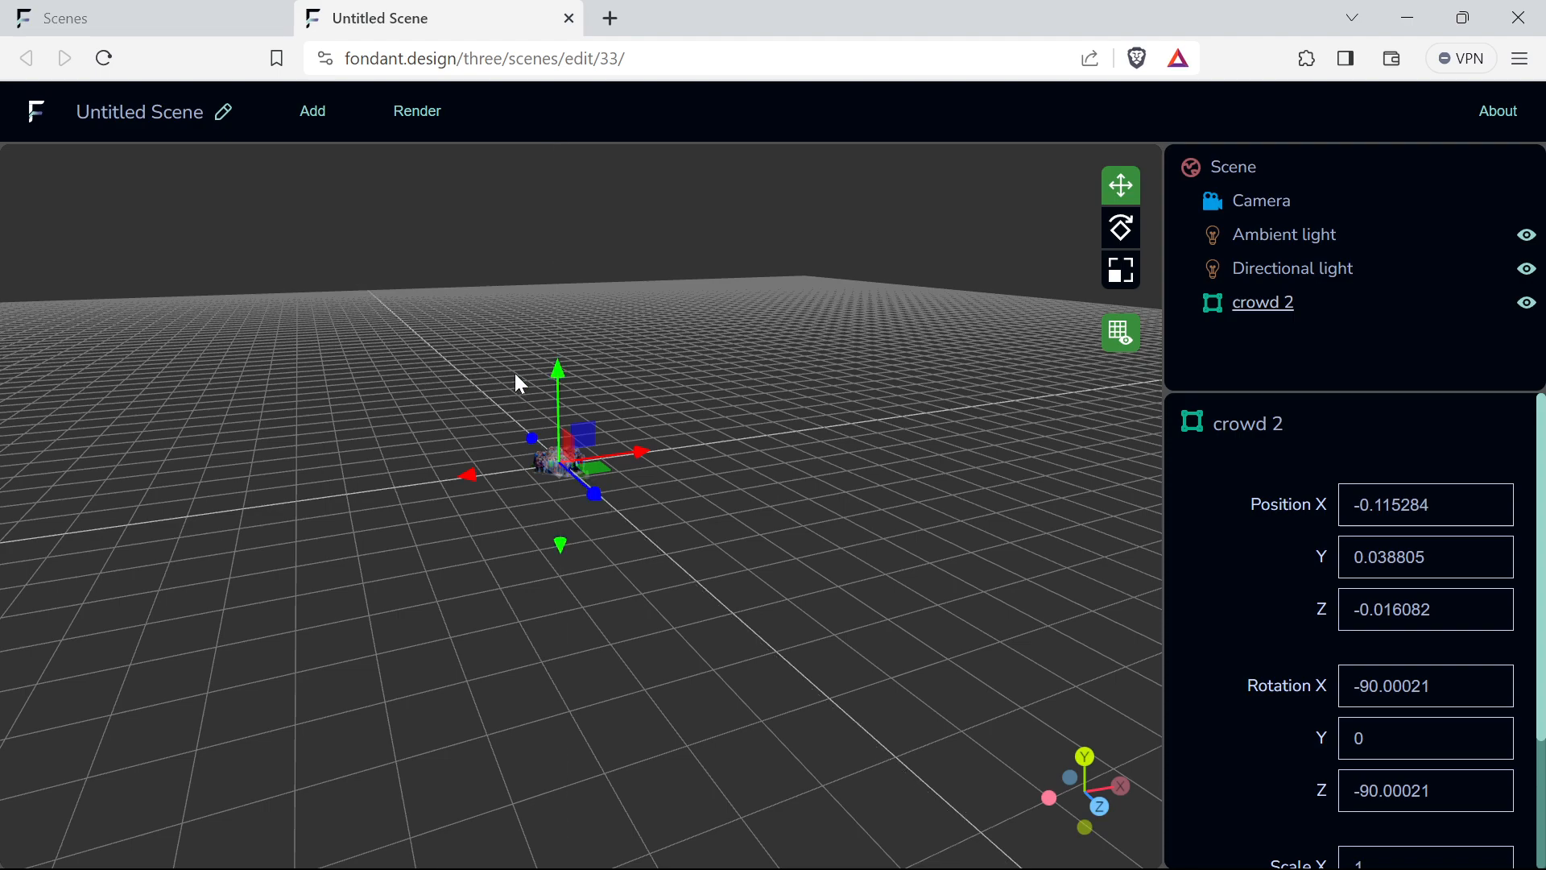
pyautogui.moveTo(521, 385); pyautogui.dragTo(557, 443)
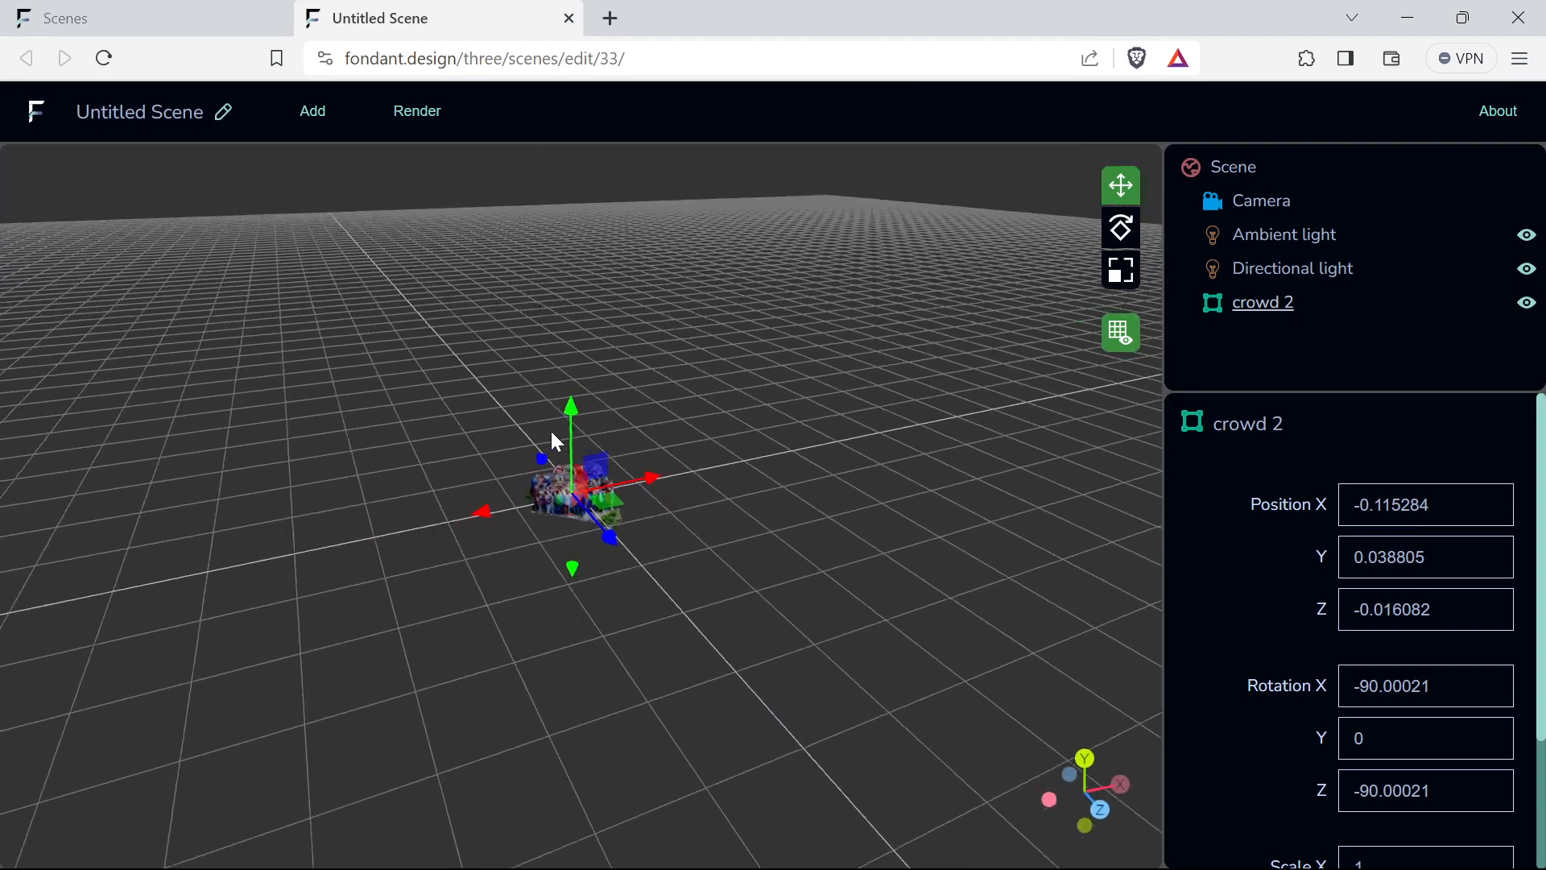
pyautogui.scroll(5, 540, 451)
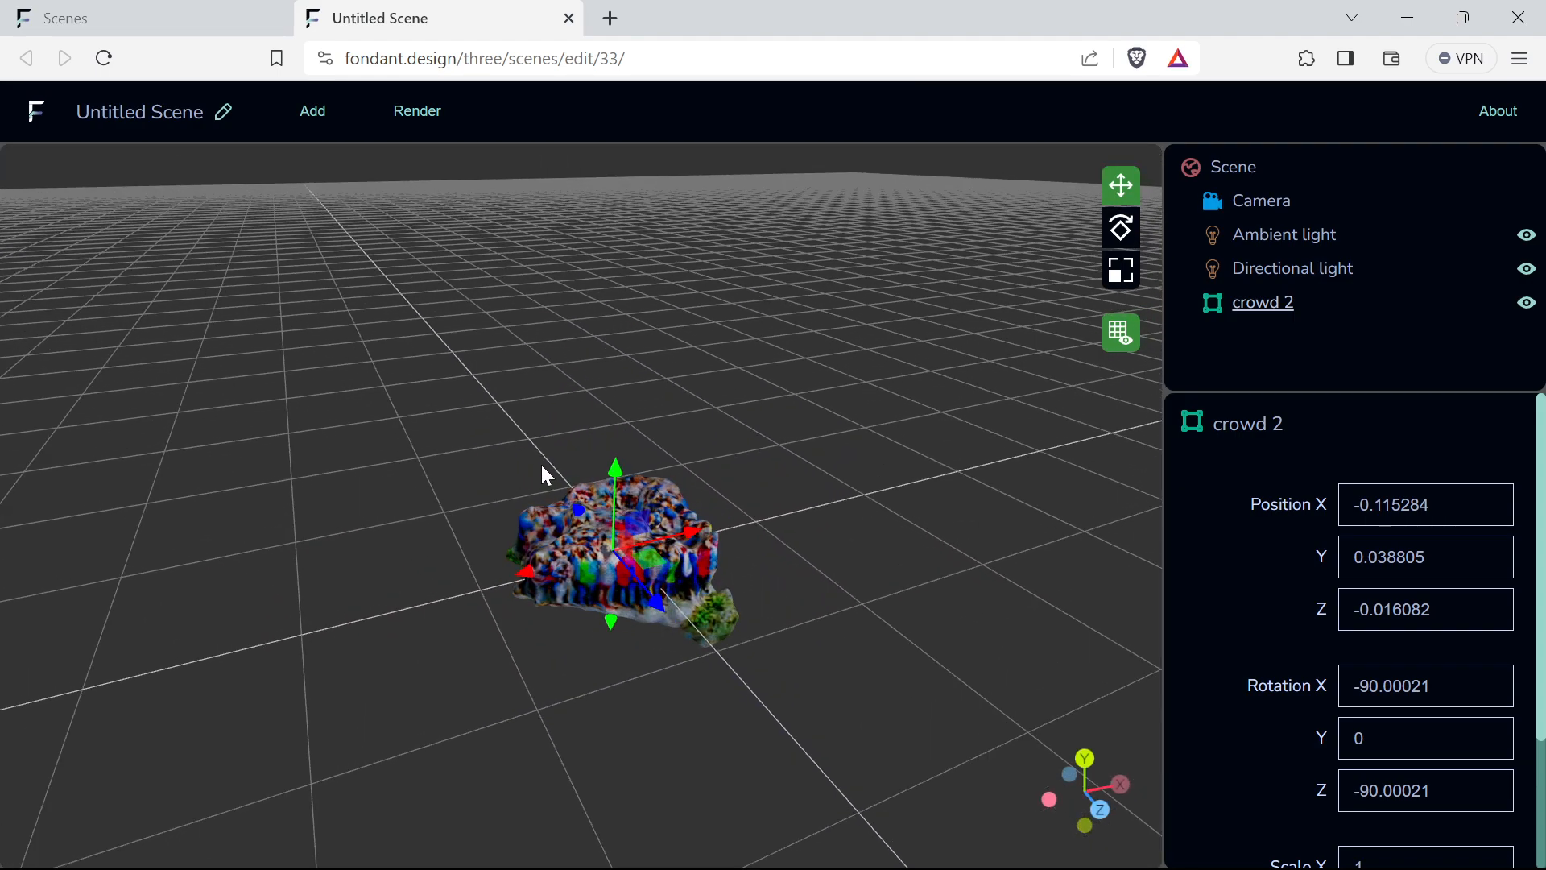
pyautogui.scroll(2, 553, 459)
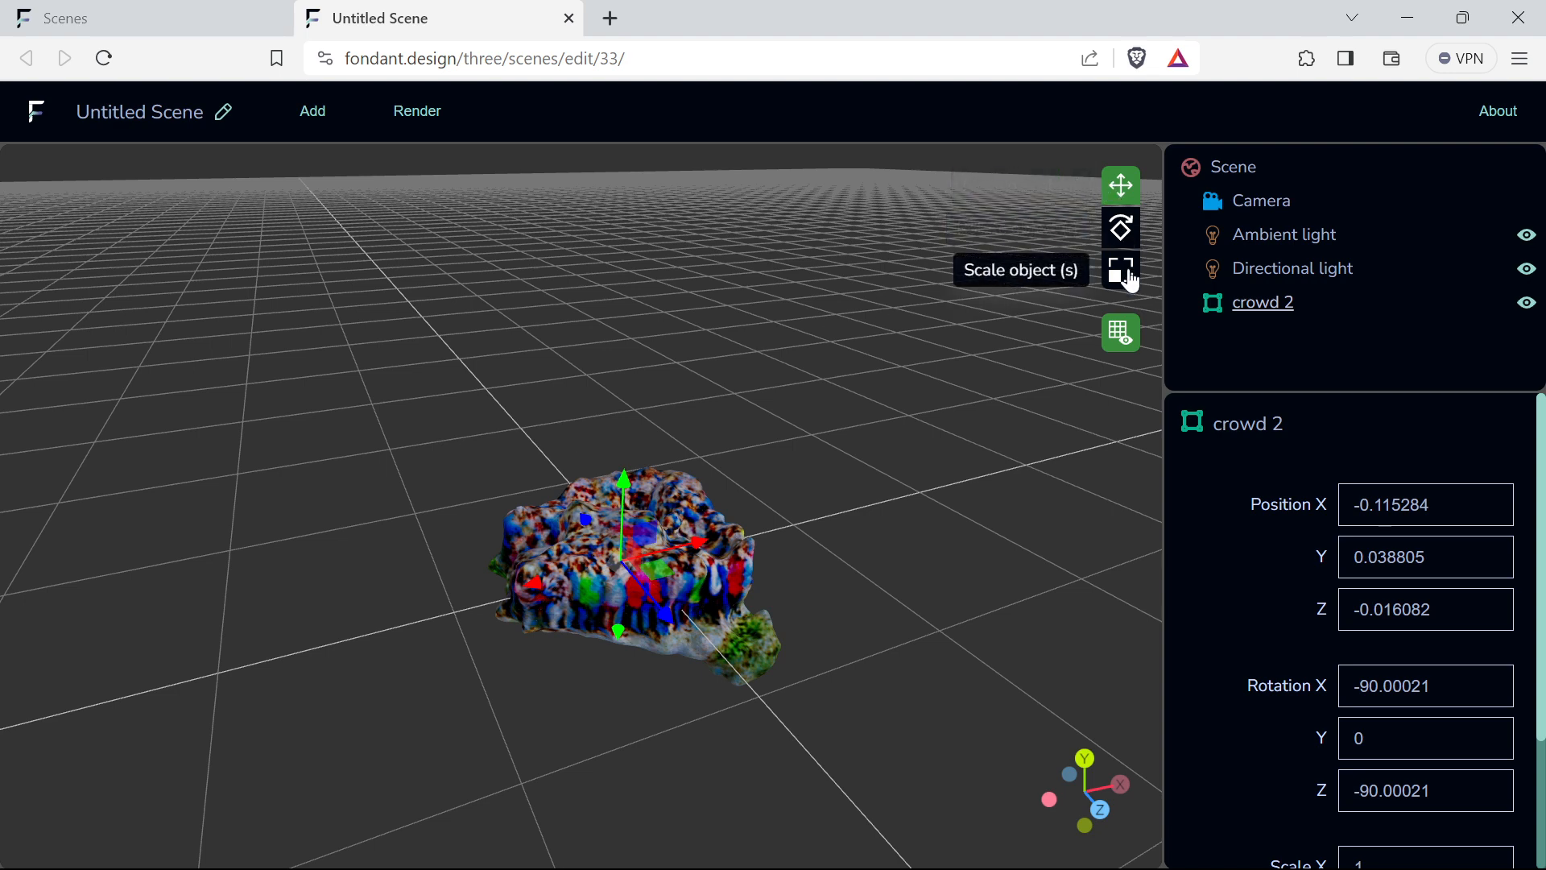
pyautogui.click(1131, 281)
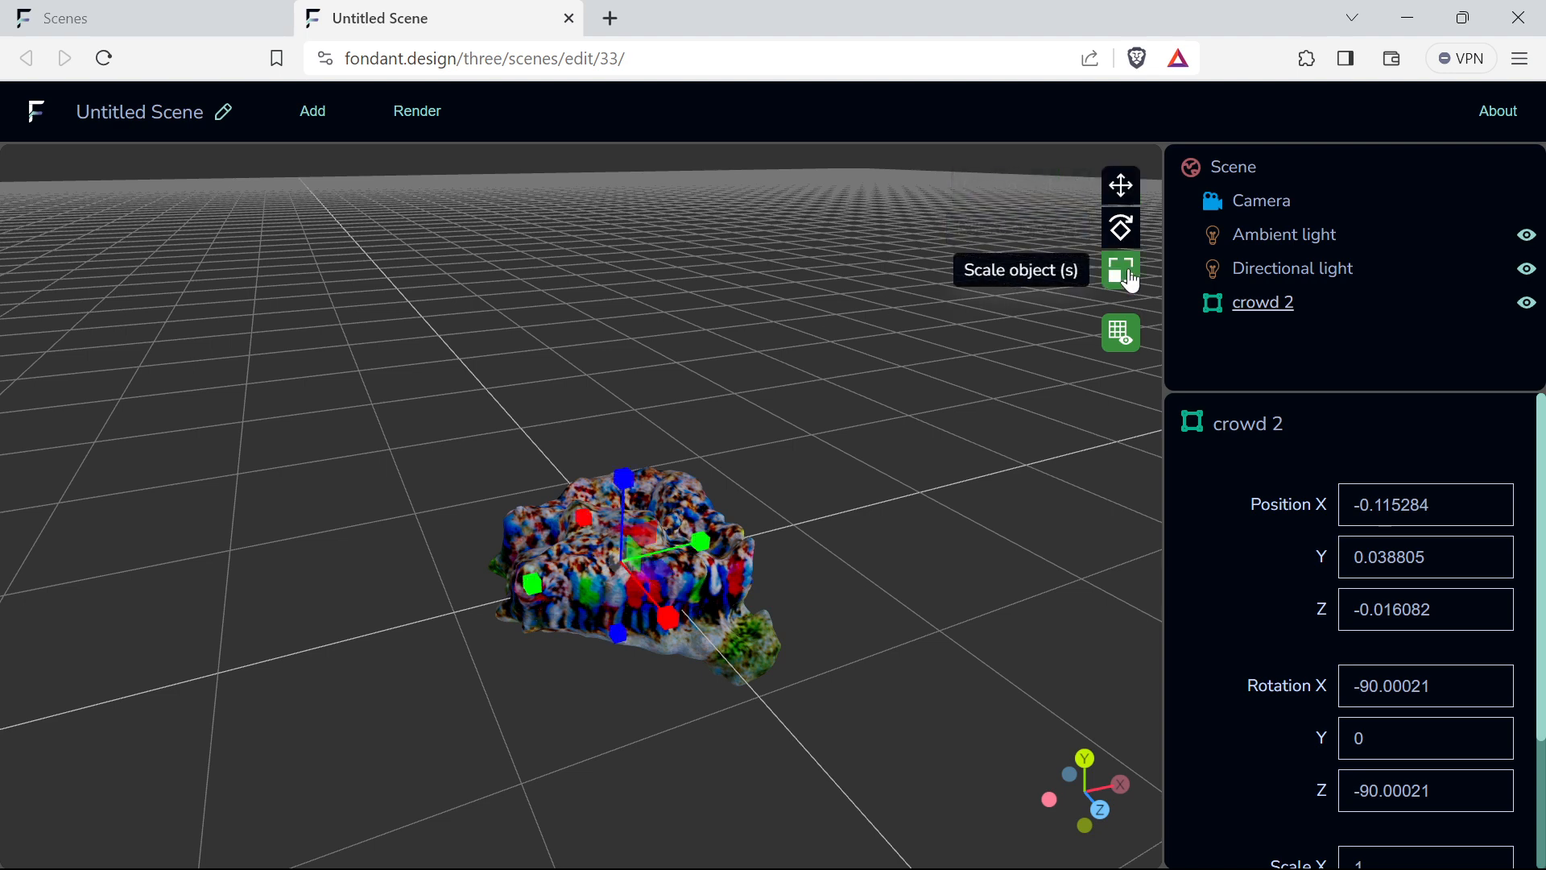
pyautogui.press('g')
pyautogui.press('r')
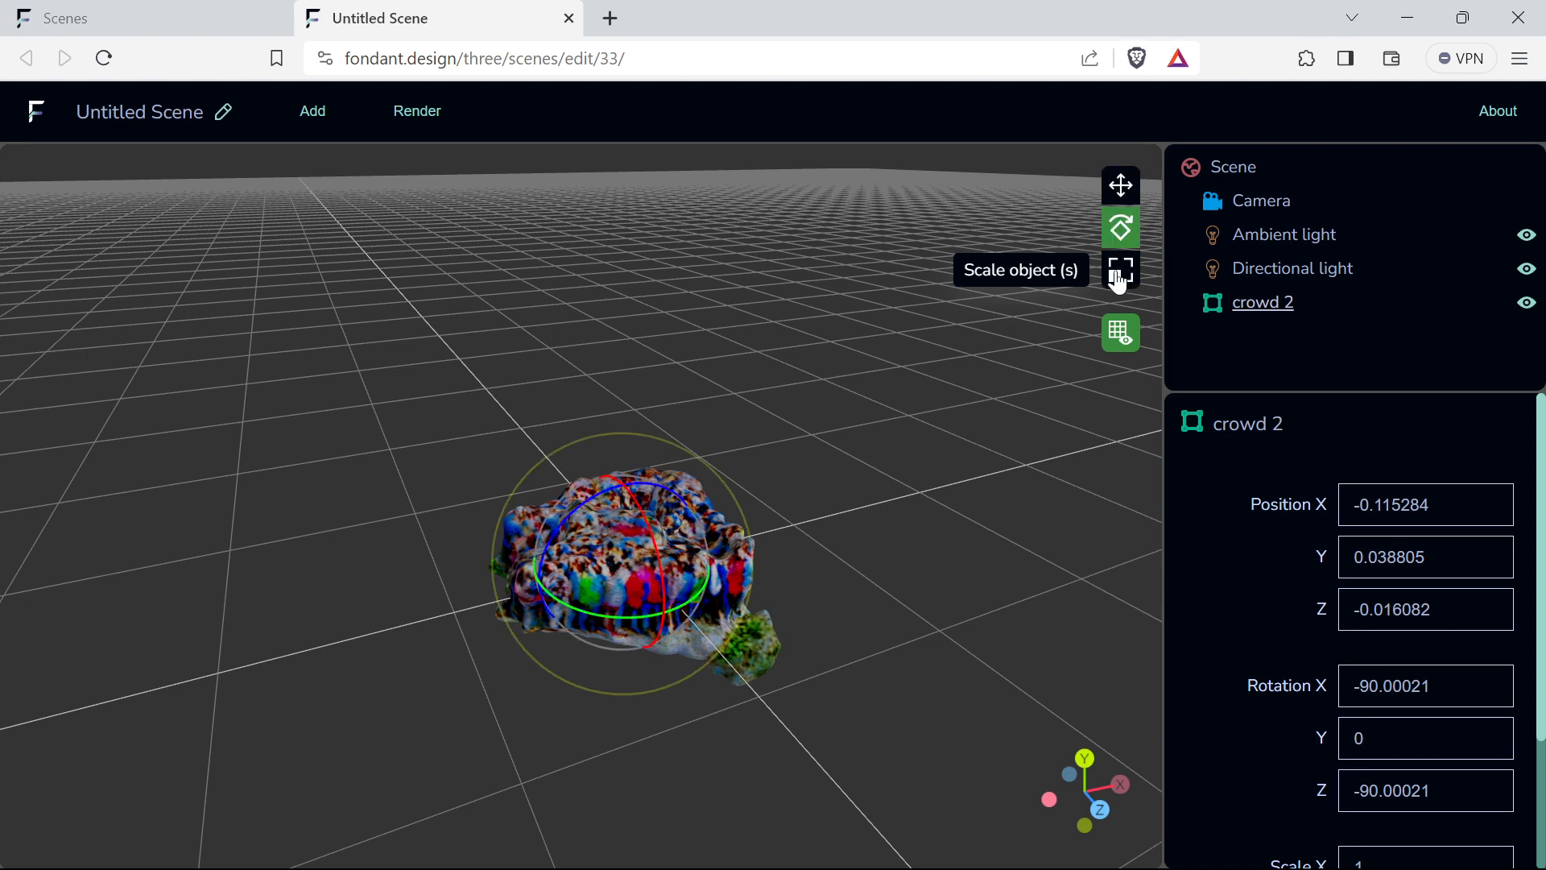
# - Shift crowd 2 along the Z axis to about 0.20 and turn it about the vertical axis to a Z rotation of about -66
pyautogui.click(1121, 187)
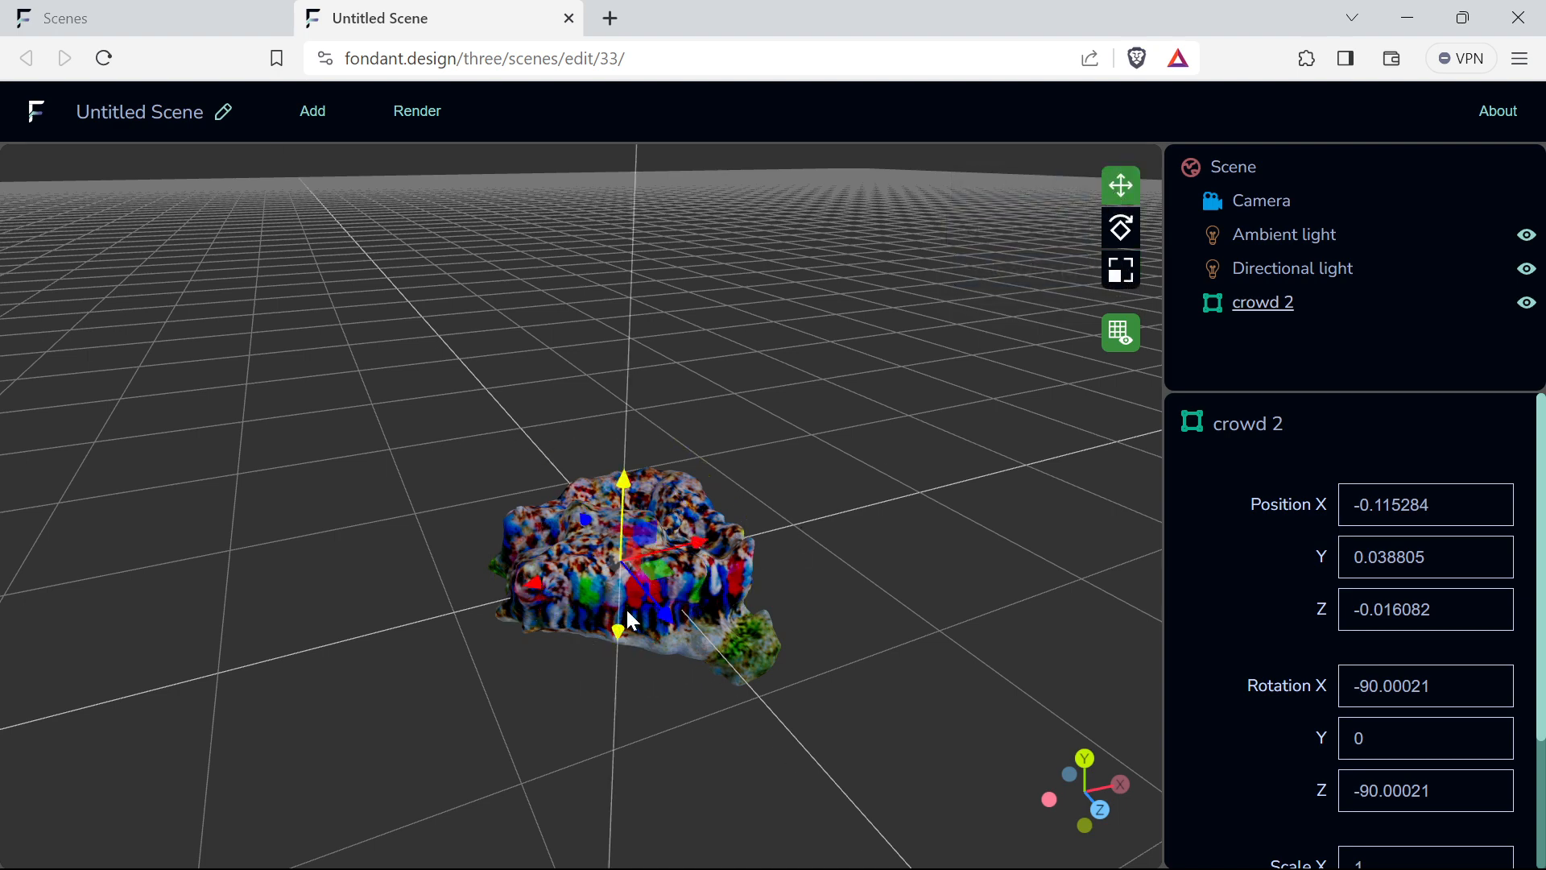
pyautogui.moveTo(666, 618); pyautogui.dragTo(709, 628)
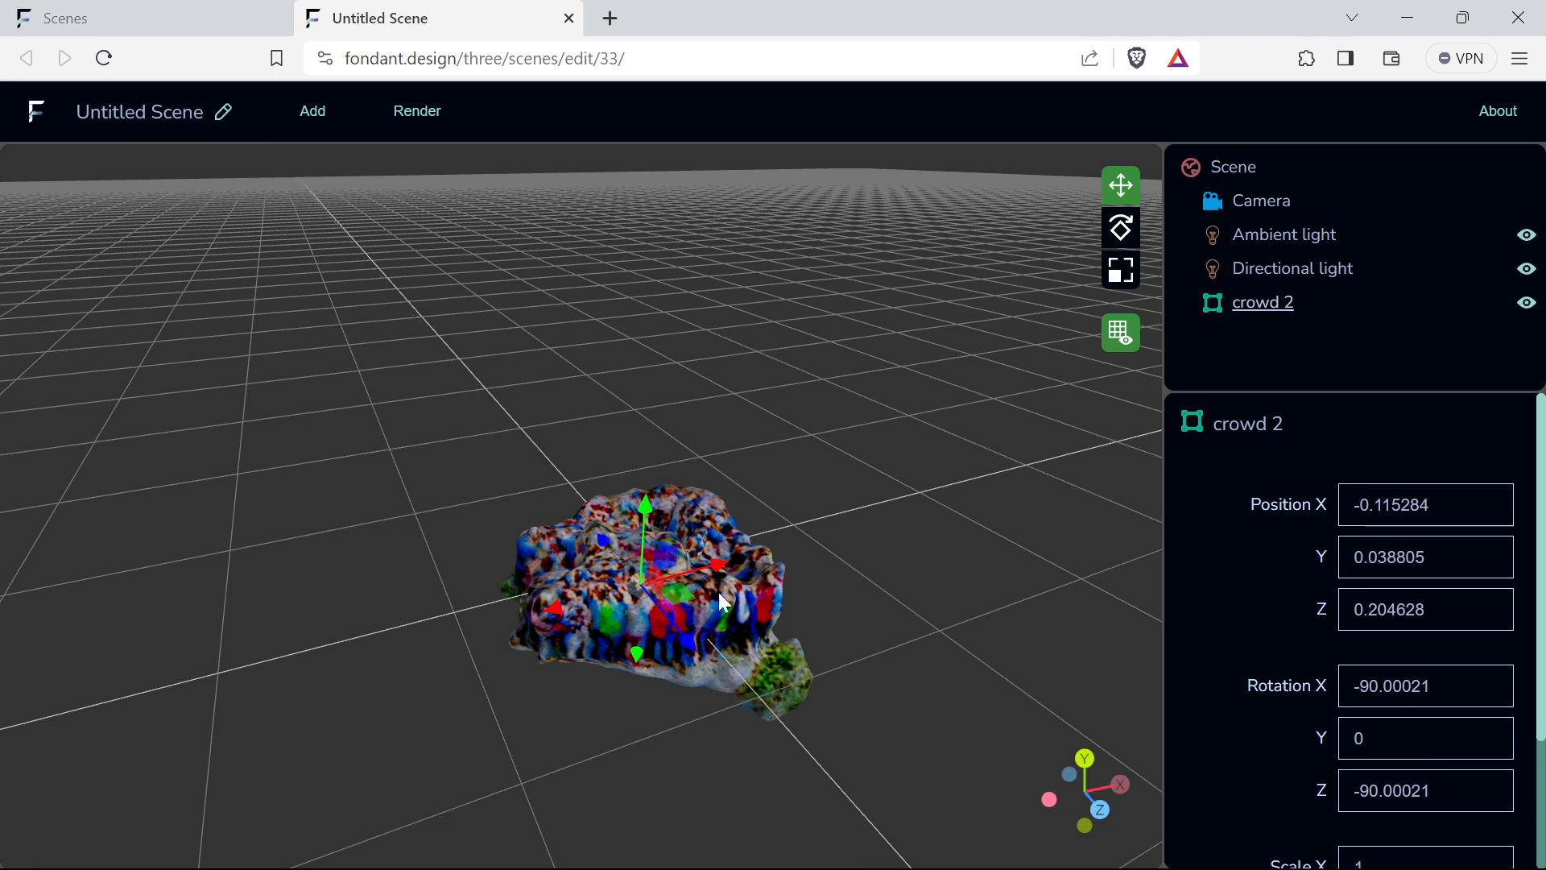
pyautogui.scroll(5, 696, 500)
pyautogui.moveTo(670, 495); pyautogui.dragTo(610, 400)
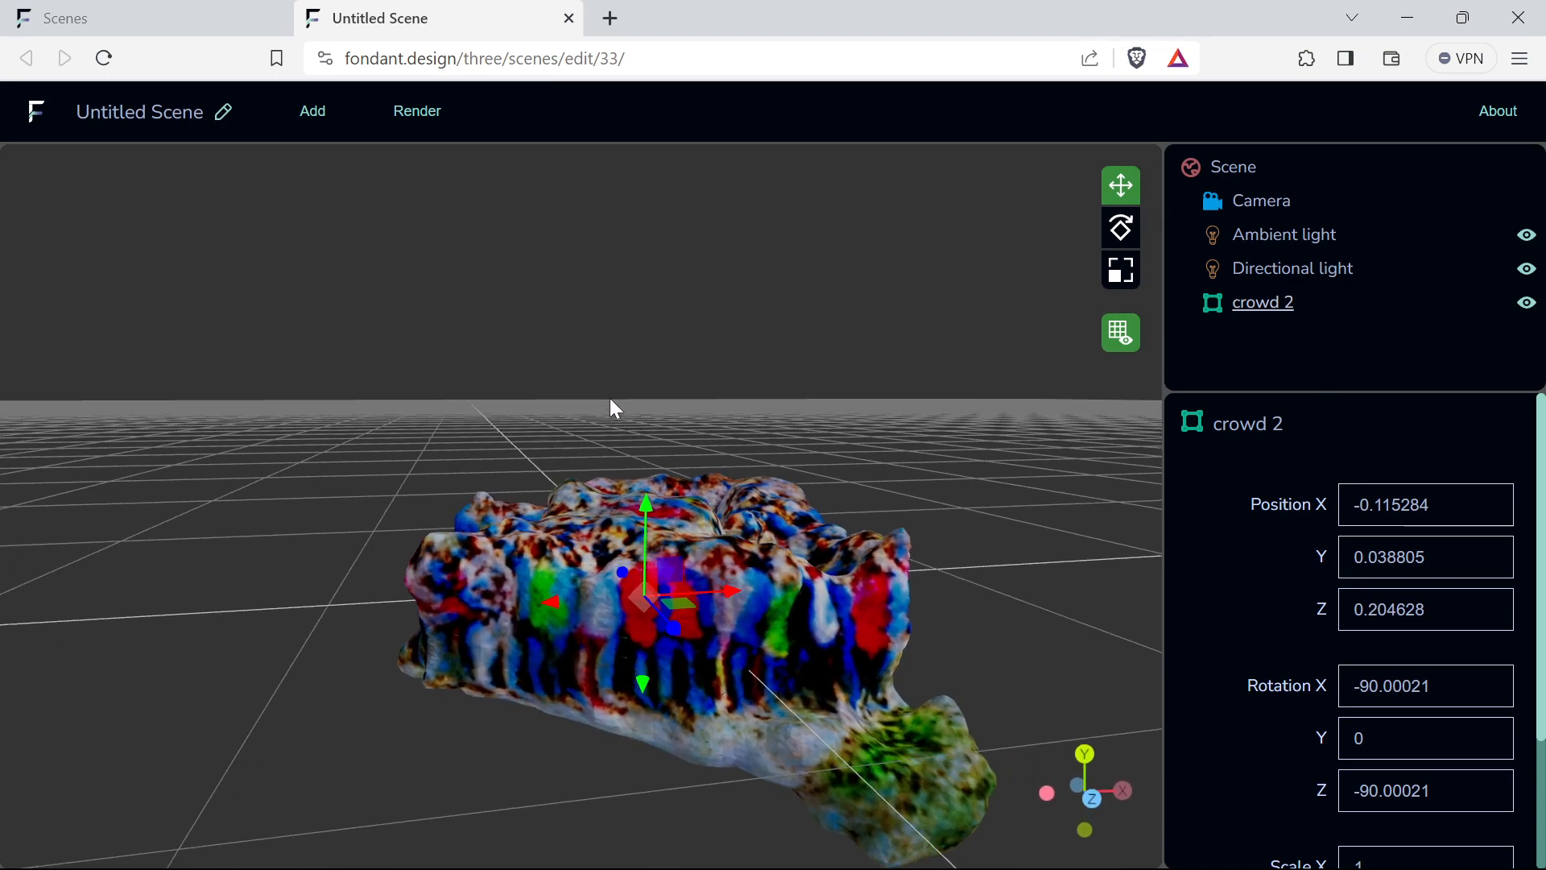
pyautogui.click(1121, 228)
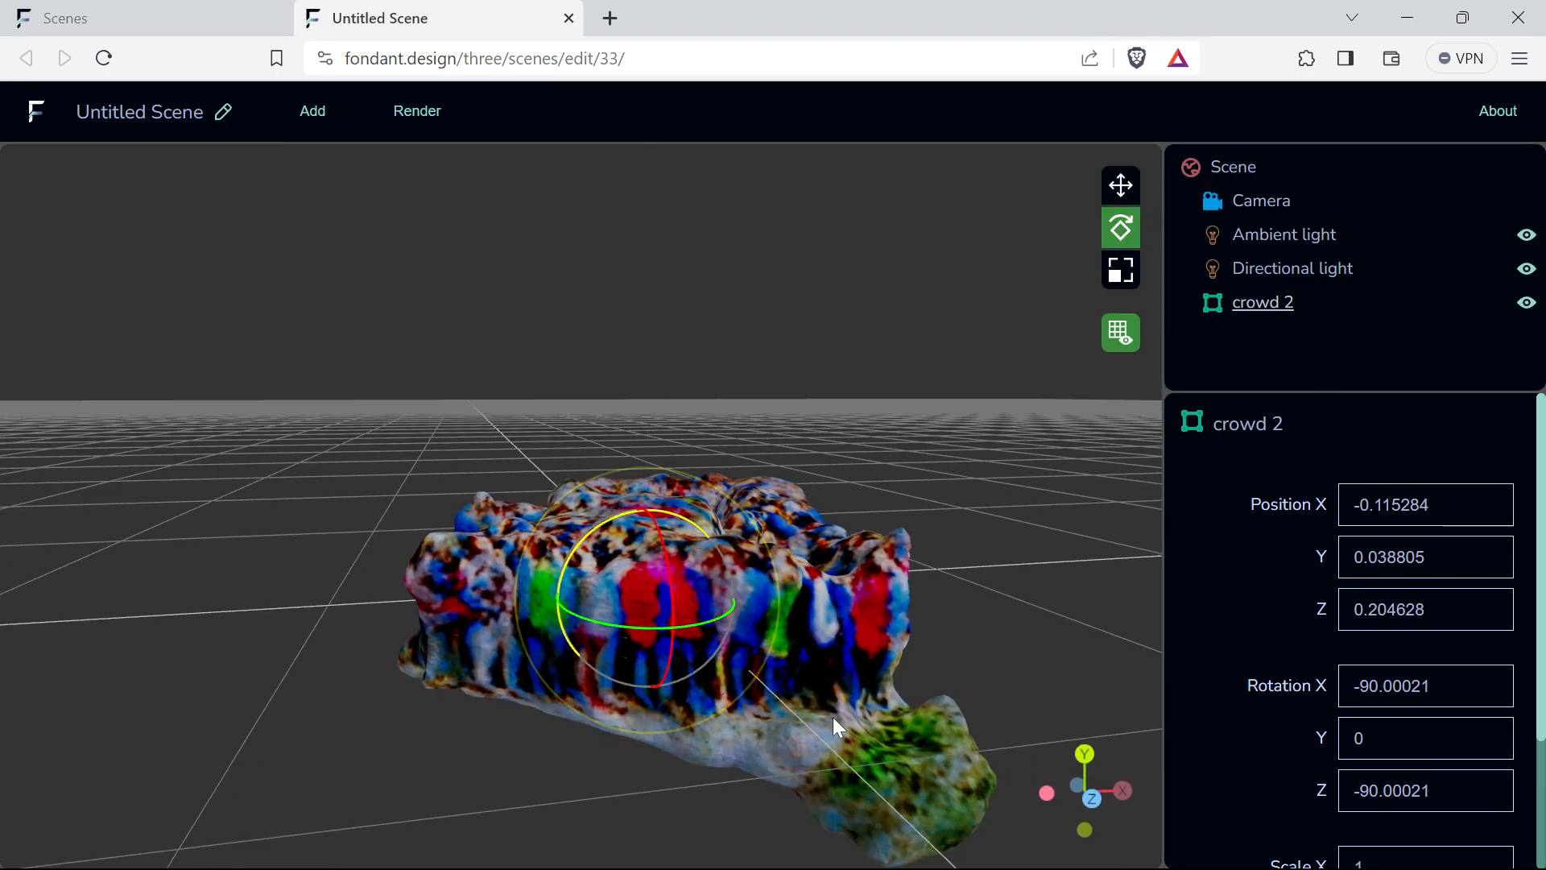
pyautogui.moveTo(698, 617); pyautogui.dragTo(523, 628)
pyautogui.scroll(3, 529, 598)
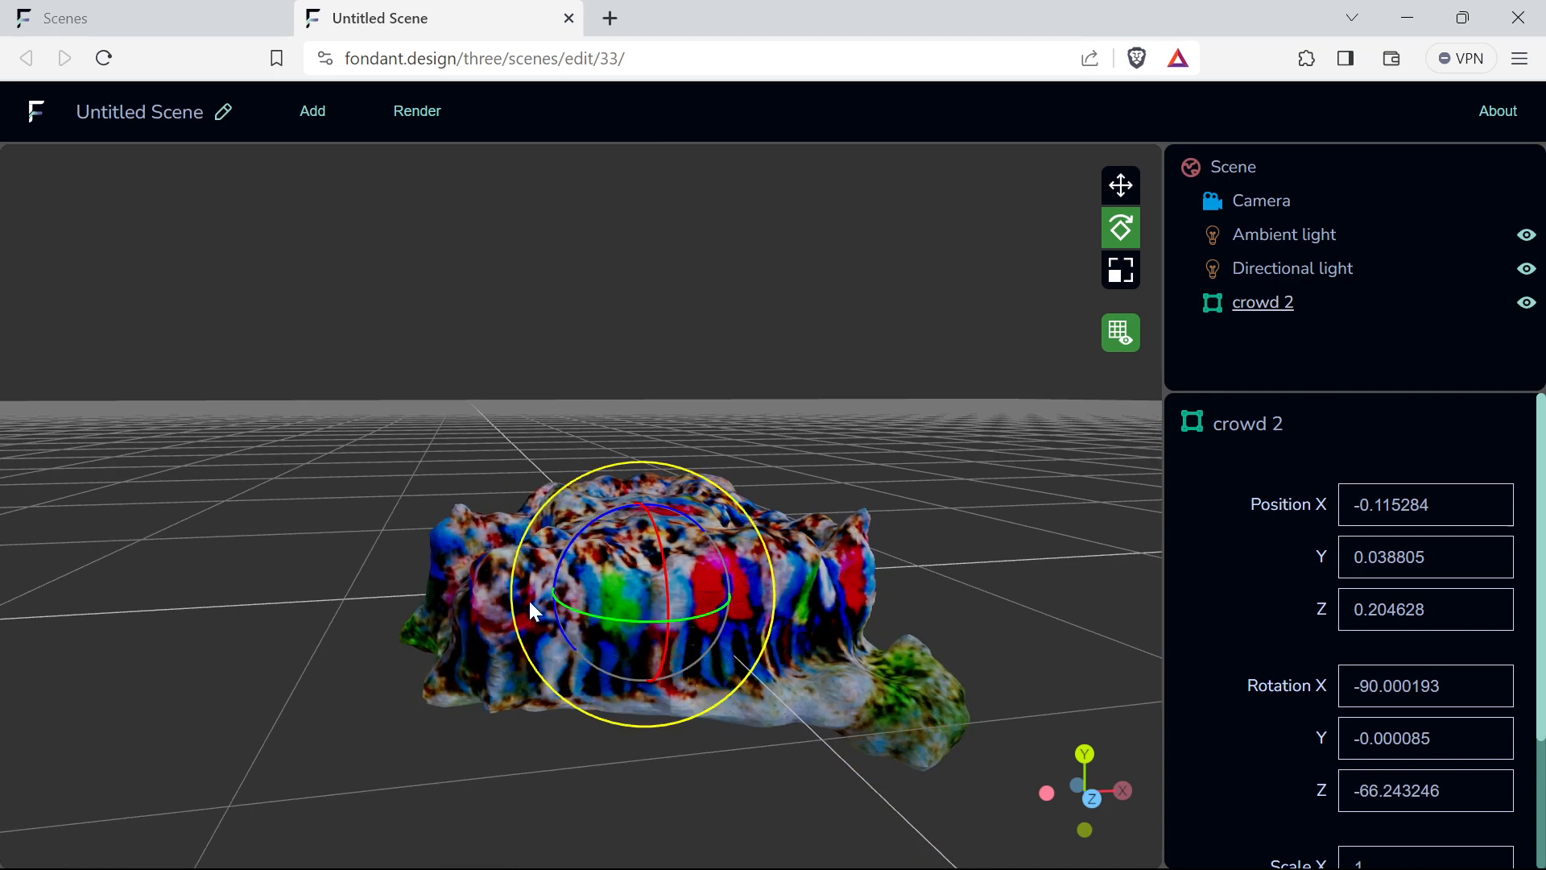
pyautogui.moveTo(629, 523); pyautogui.dragTo(500, 417)
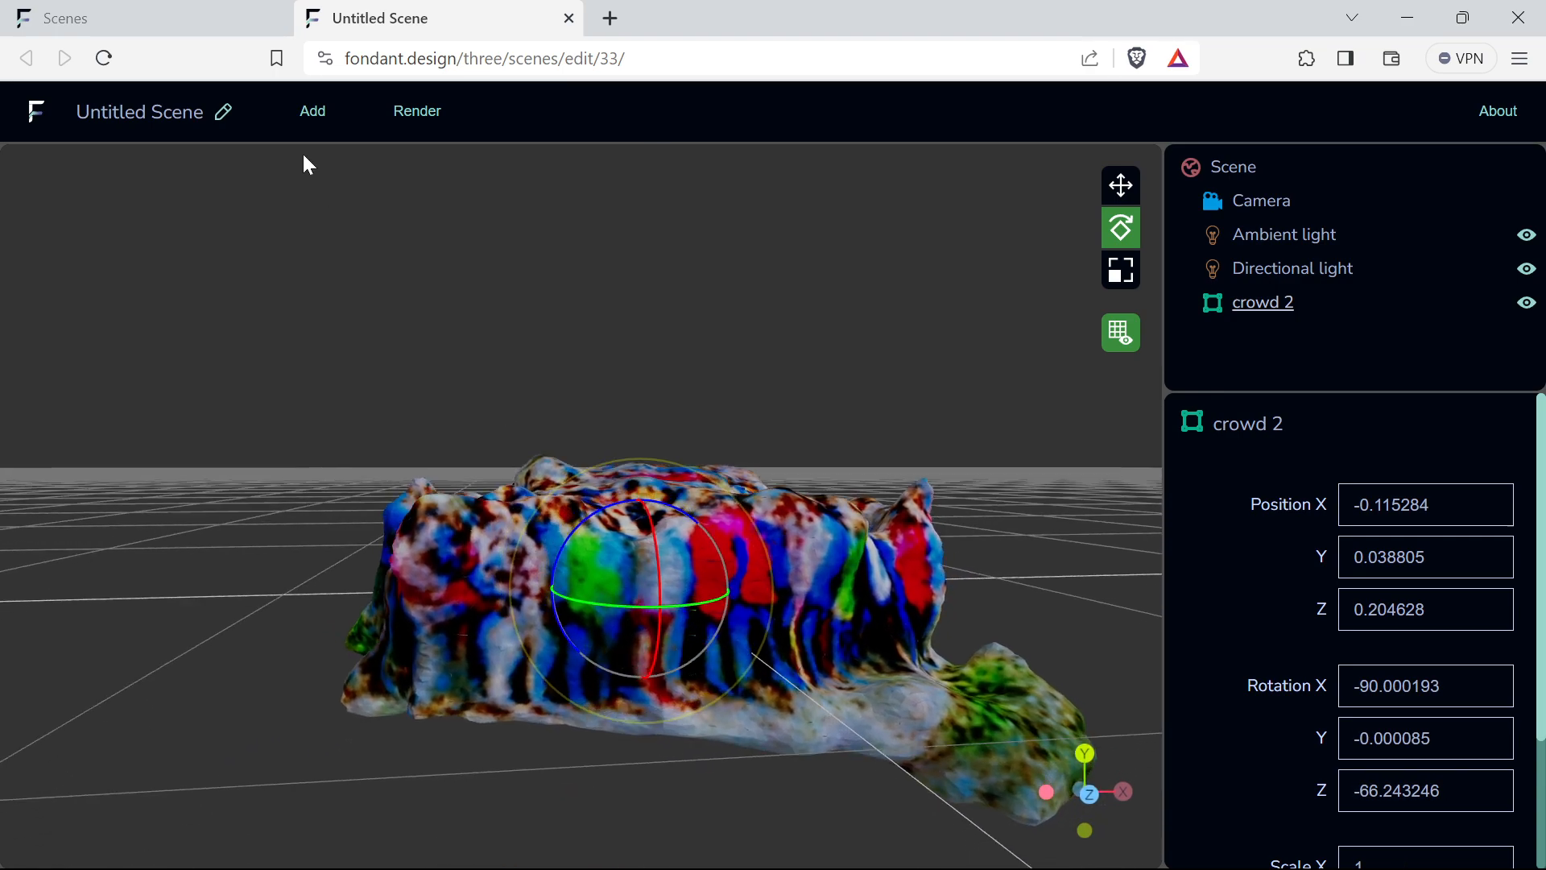
pyautogui.moveTo(329, 223); pyautogui.dragTo(325, 217)
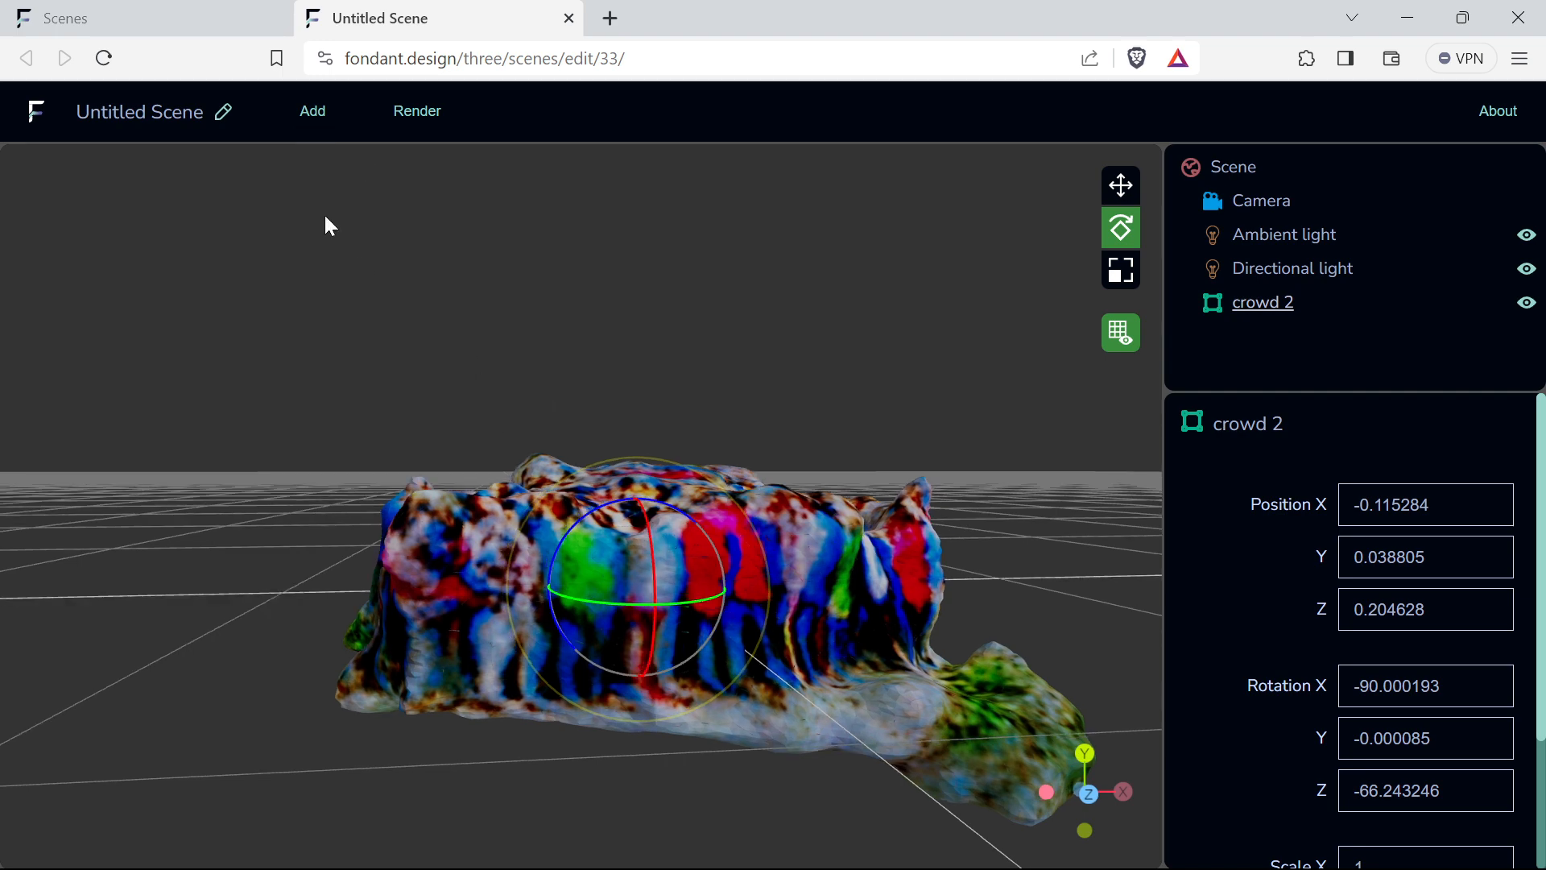
# - Add the expo tower from the library and scale it into a slimmer shape with an X scale of 0.4
pyautogui.click(313, 112)
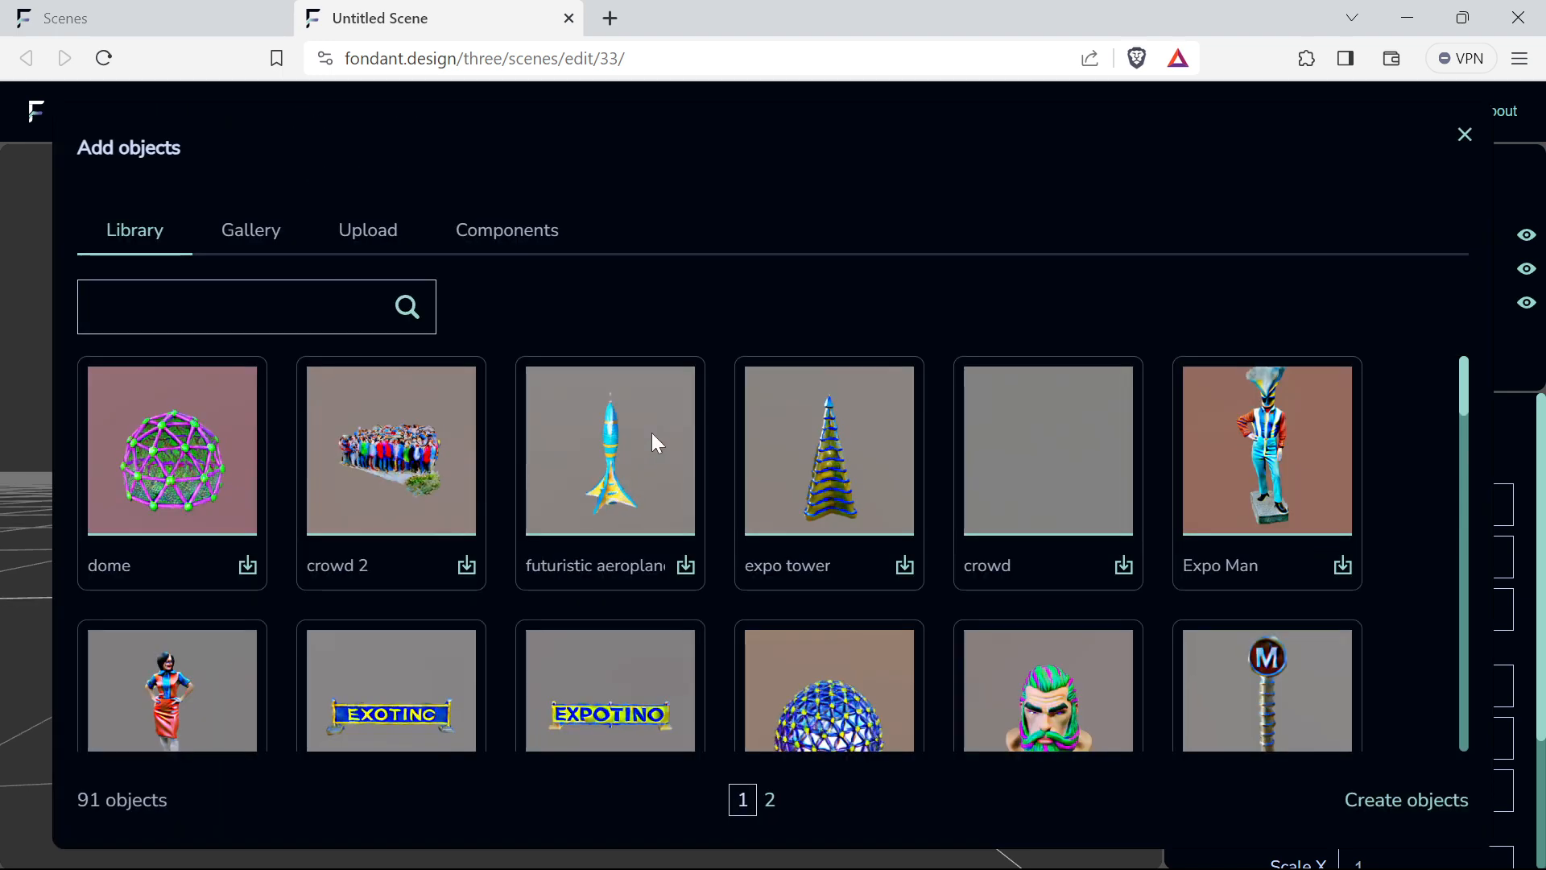
pyautogui.click(900, 566)
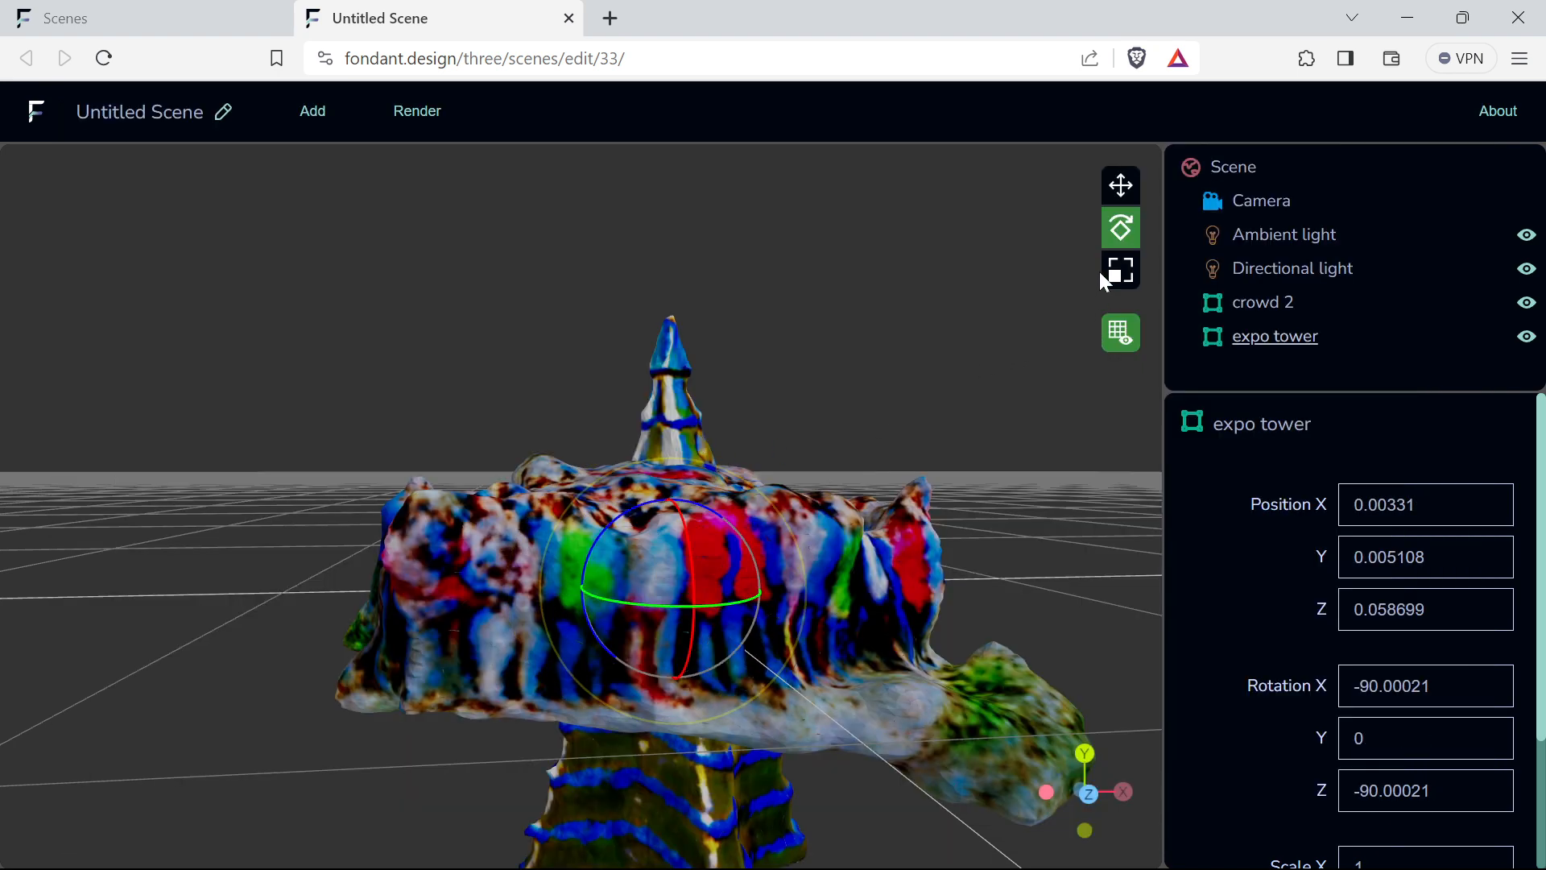
pyautogui.click(1121, 274)
pyautogui.moveTo(684, 491); pyautogui.dragTo(645, 377)
pyautogui.moveTo(669, 581); pyautogui.dragTo(670, 588)
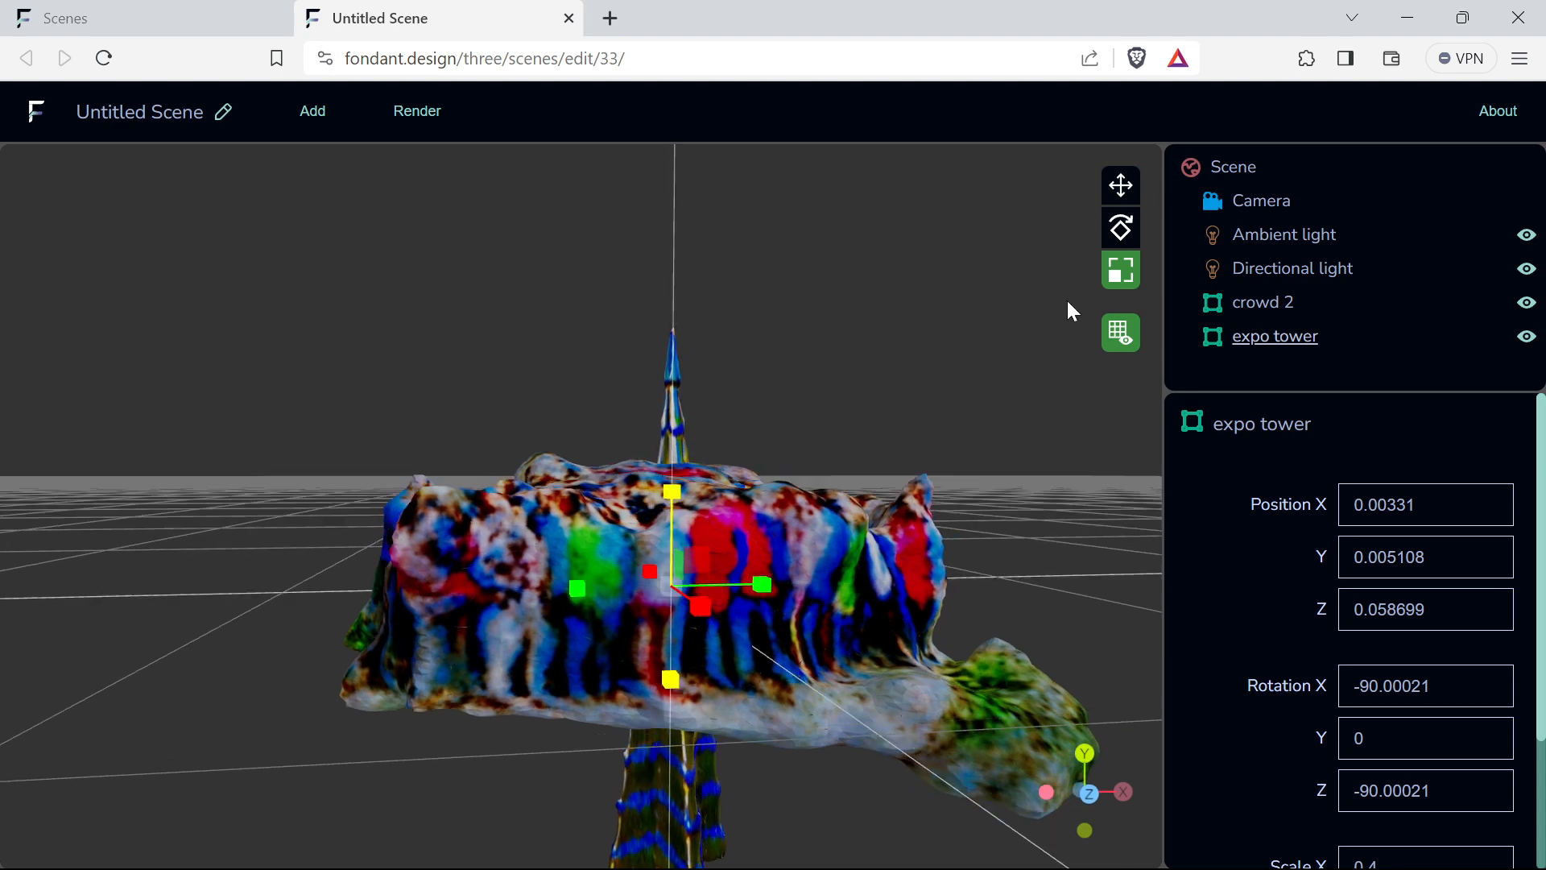
# - Raise the expo tower to about Y 0.38 and move it behind the crowd to about Z -0.22
pyautogui.click(1125, 186)
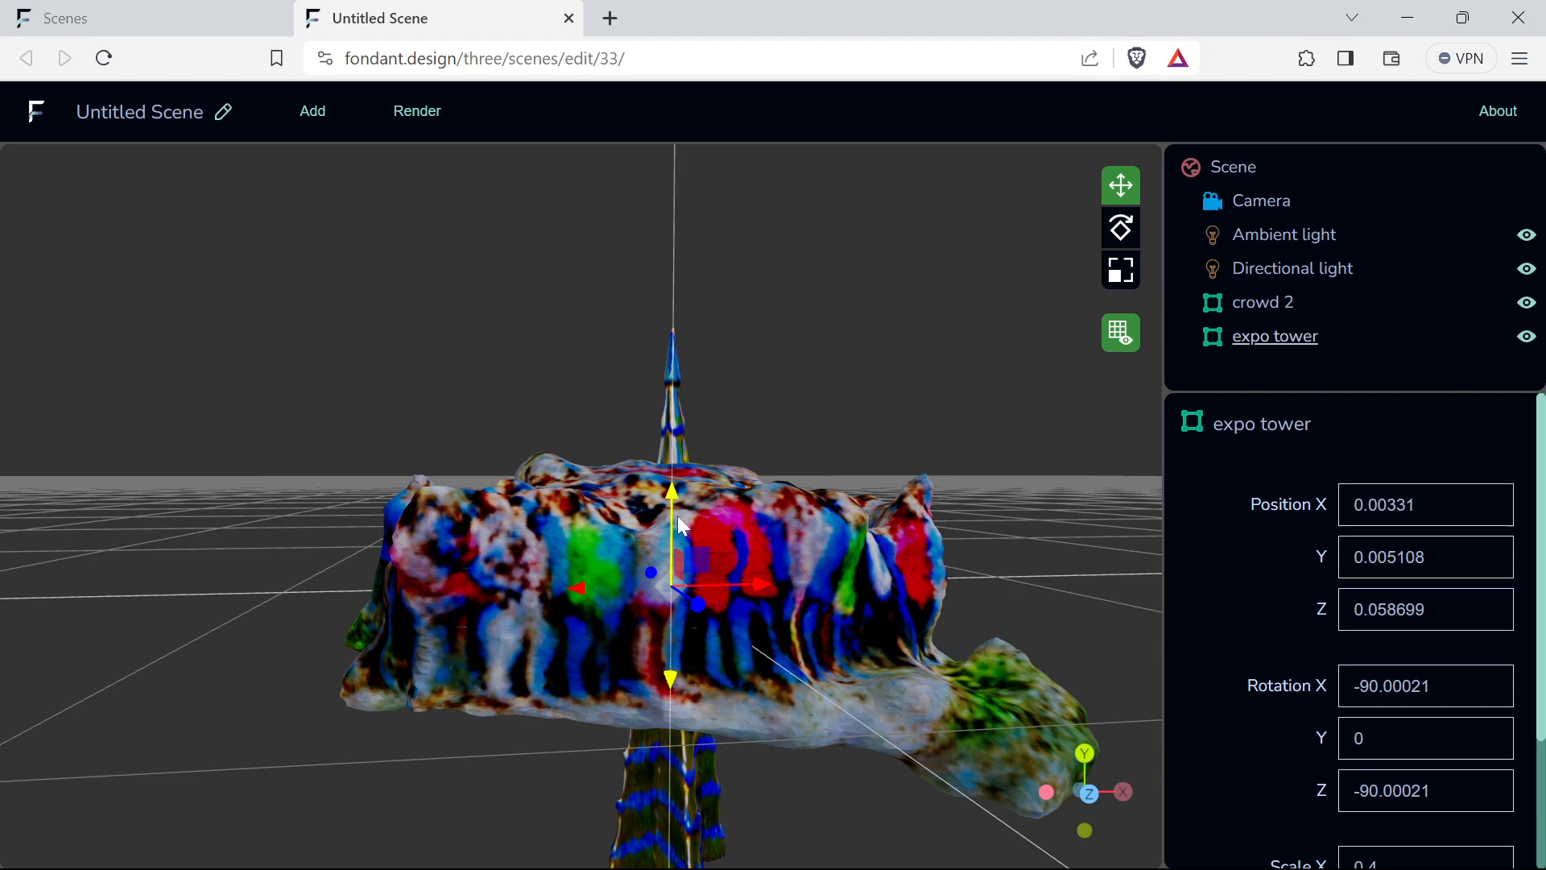
pyautogui.moveTo(686, 512); pyautogui.dragTo(675, 386)
pyautogui.moveTo(706, 440); pyautogui.dragTo(745, 469, button='right')
pyautogui.moveTo(713, 465); pyautogui.dragTo(682, 451)
pyautogui.scroll(6, 675, 466)
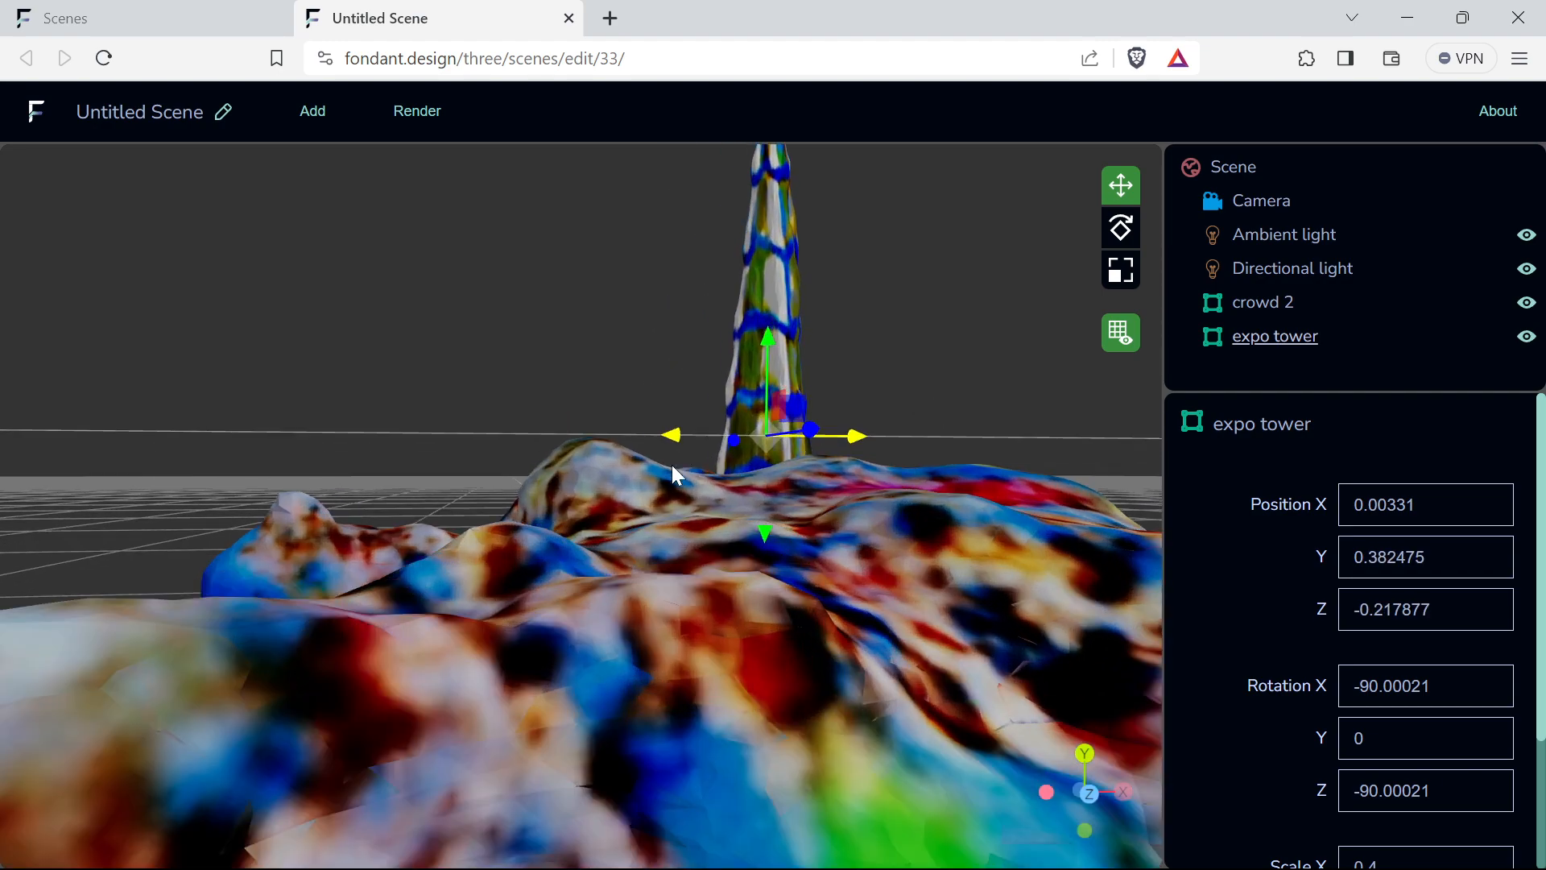
pyautogui.scroll(-4, 675, 471)
pyautogui.scroll(-6, 747, 471)
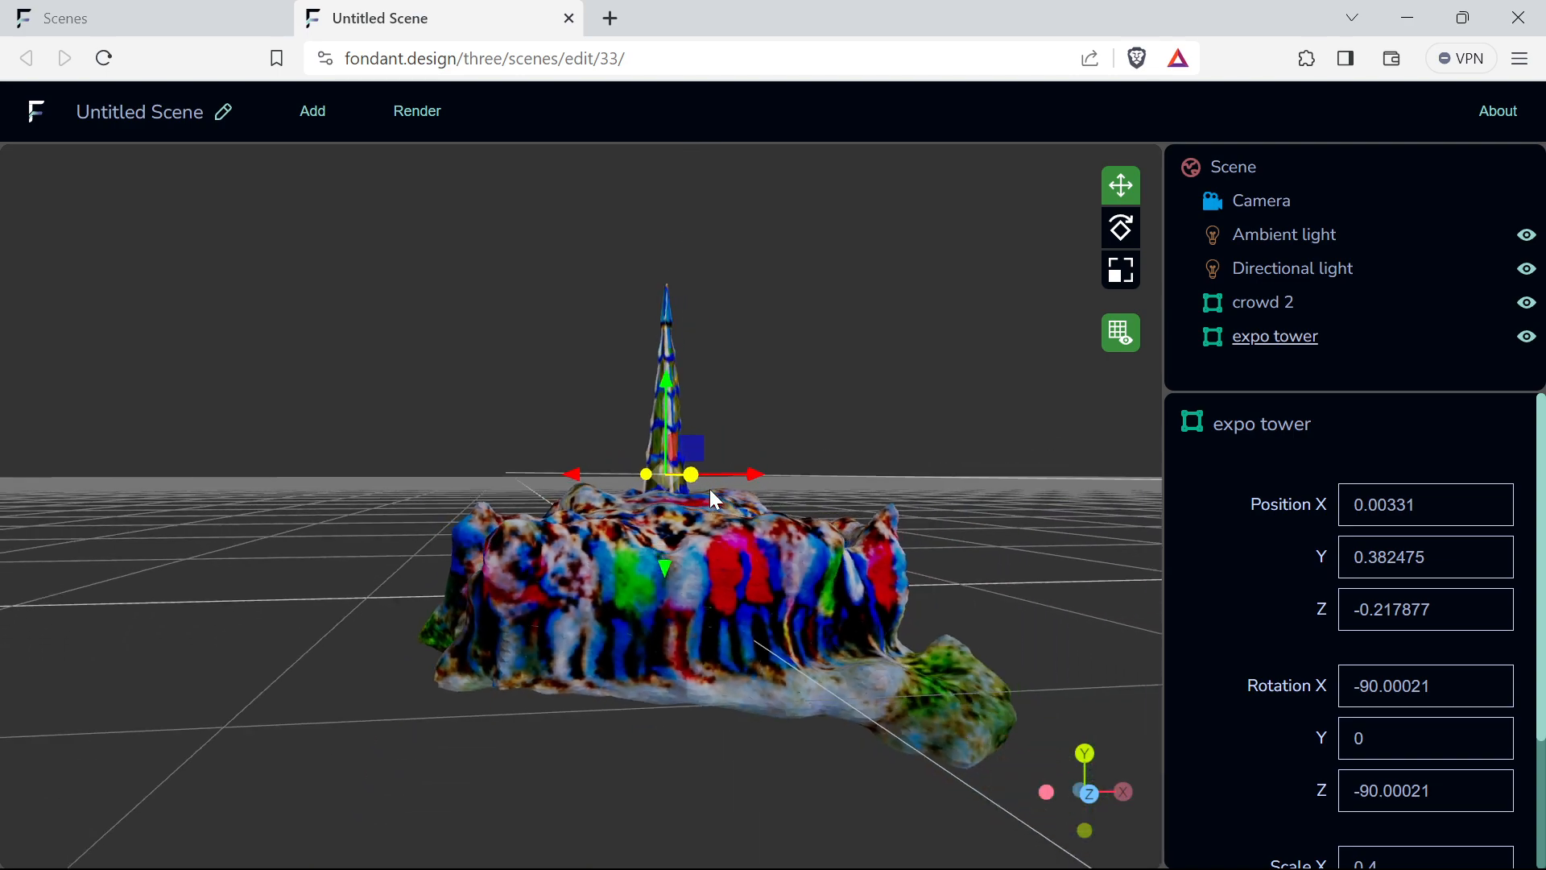
# - Set the Z rotation of the directional light to 5
pyautogui.scroll(-4, 685, 480)
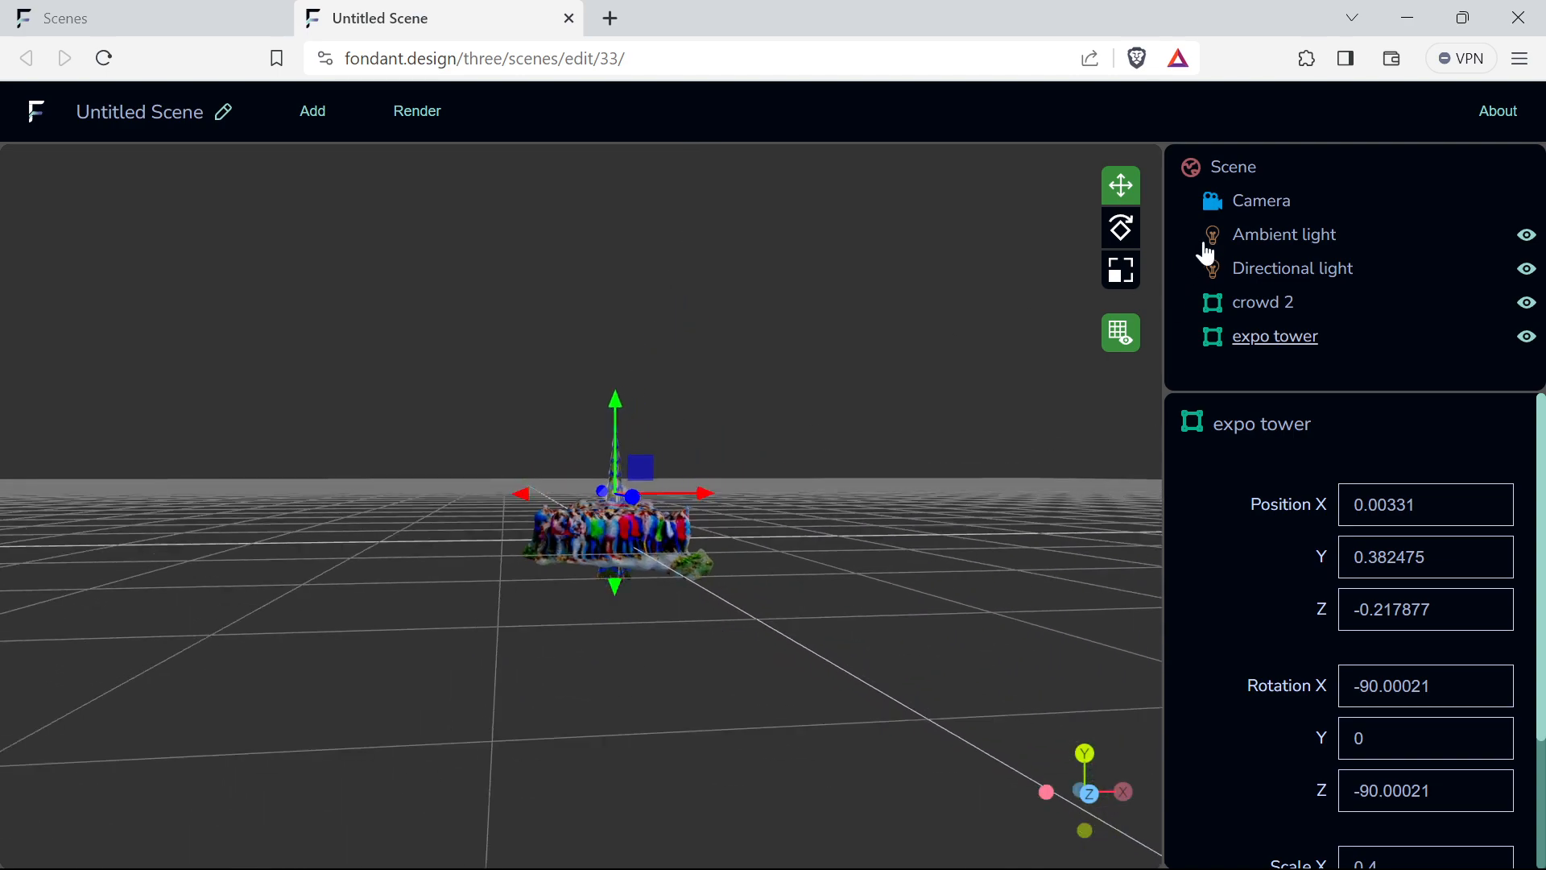
pyautogui.click(1335, 270)
pyautogui.scroll(-4, 679, 552)
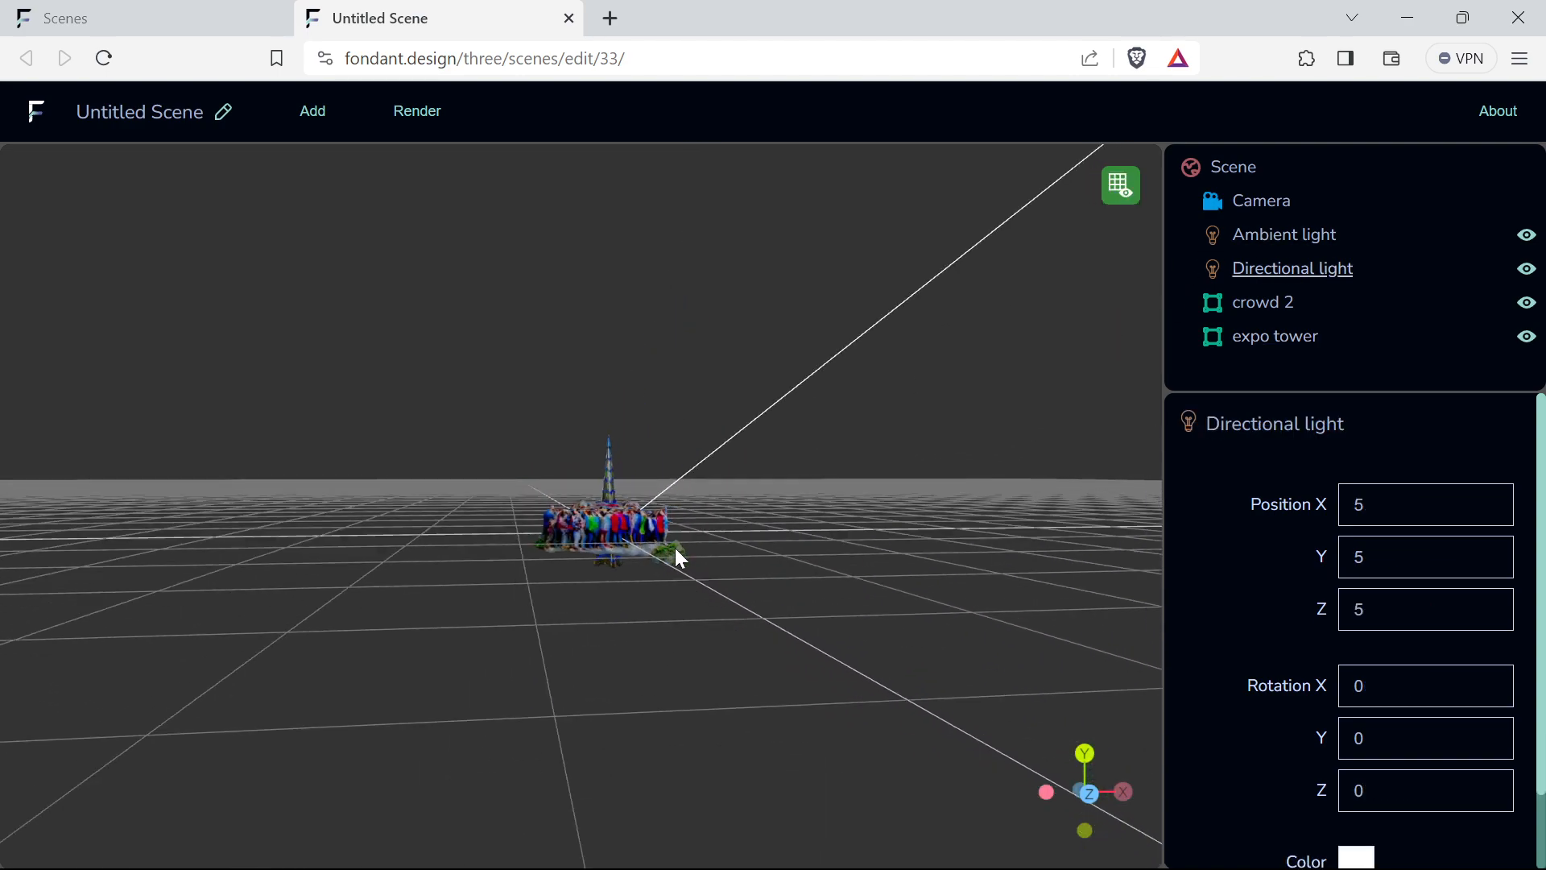
pyautogui.click(1343, 777)
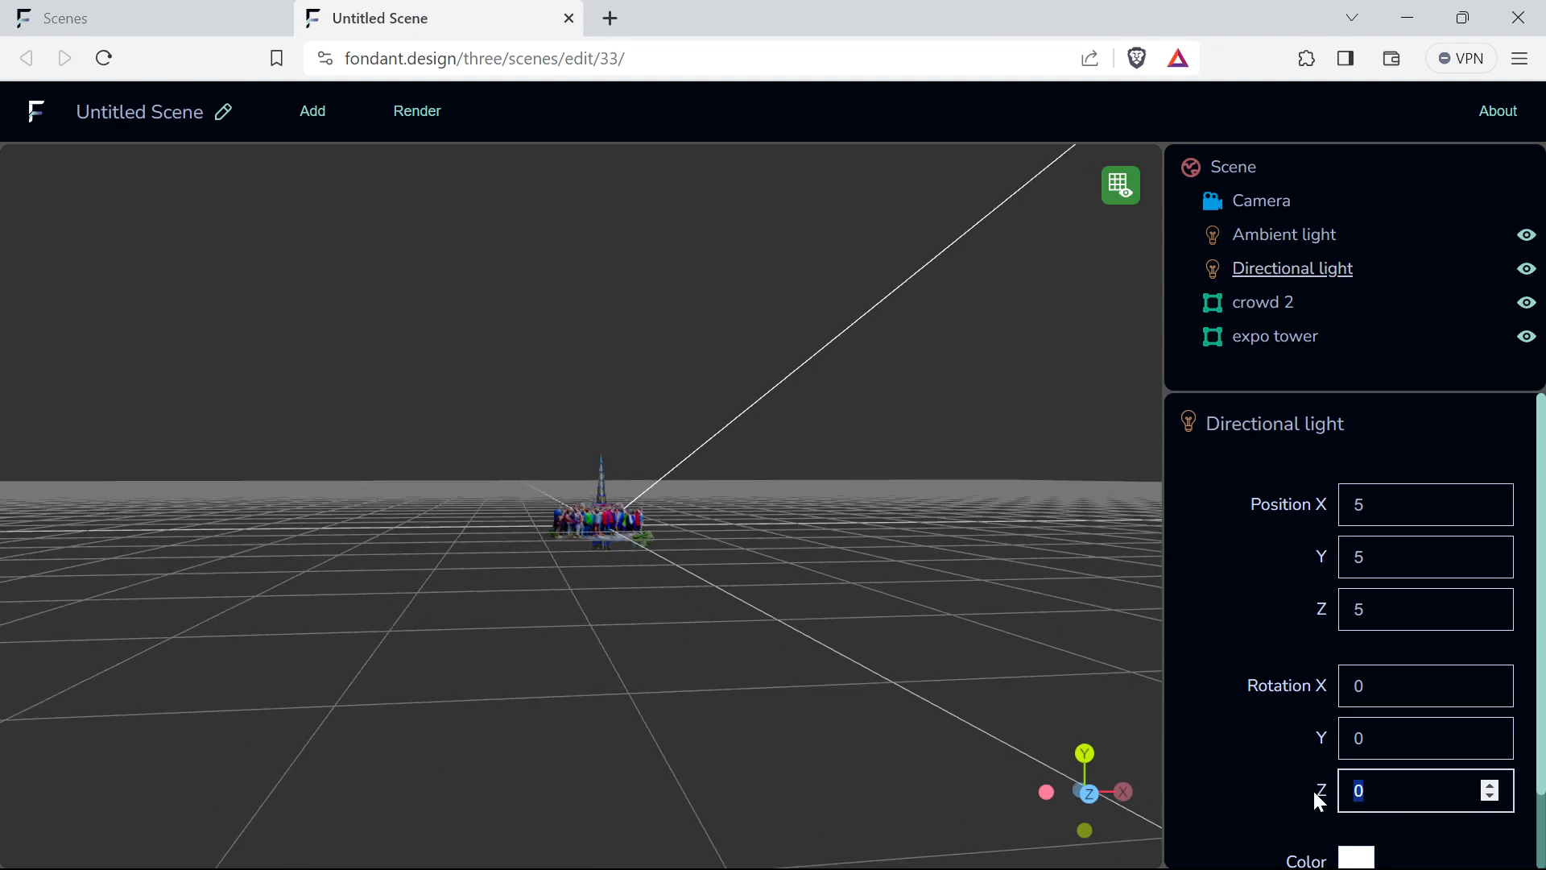
pyautogui.write('5')
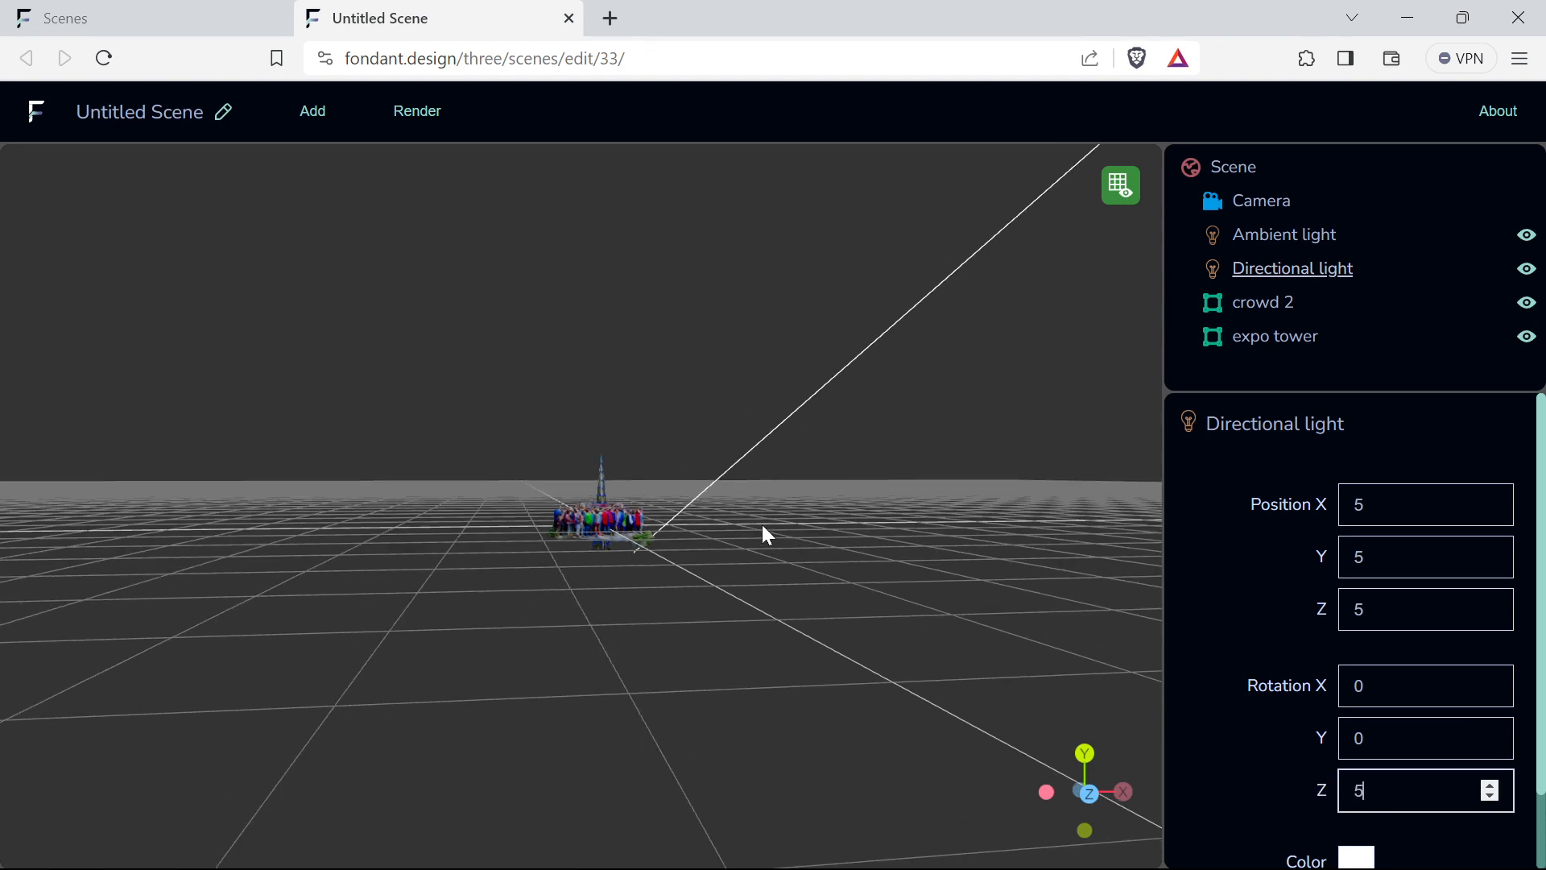
# - Start a real-time render of the framed scene with a prompt describing a crowd in a desert at a retro expo in Osaka
pyautogui.scroll(6, 625, 504)
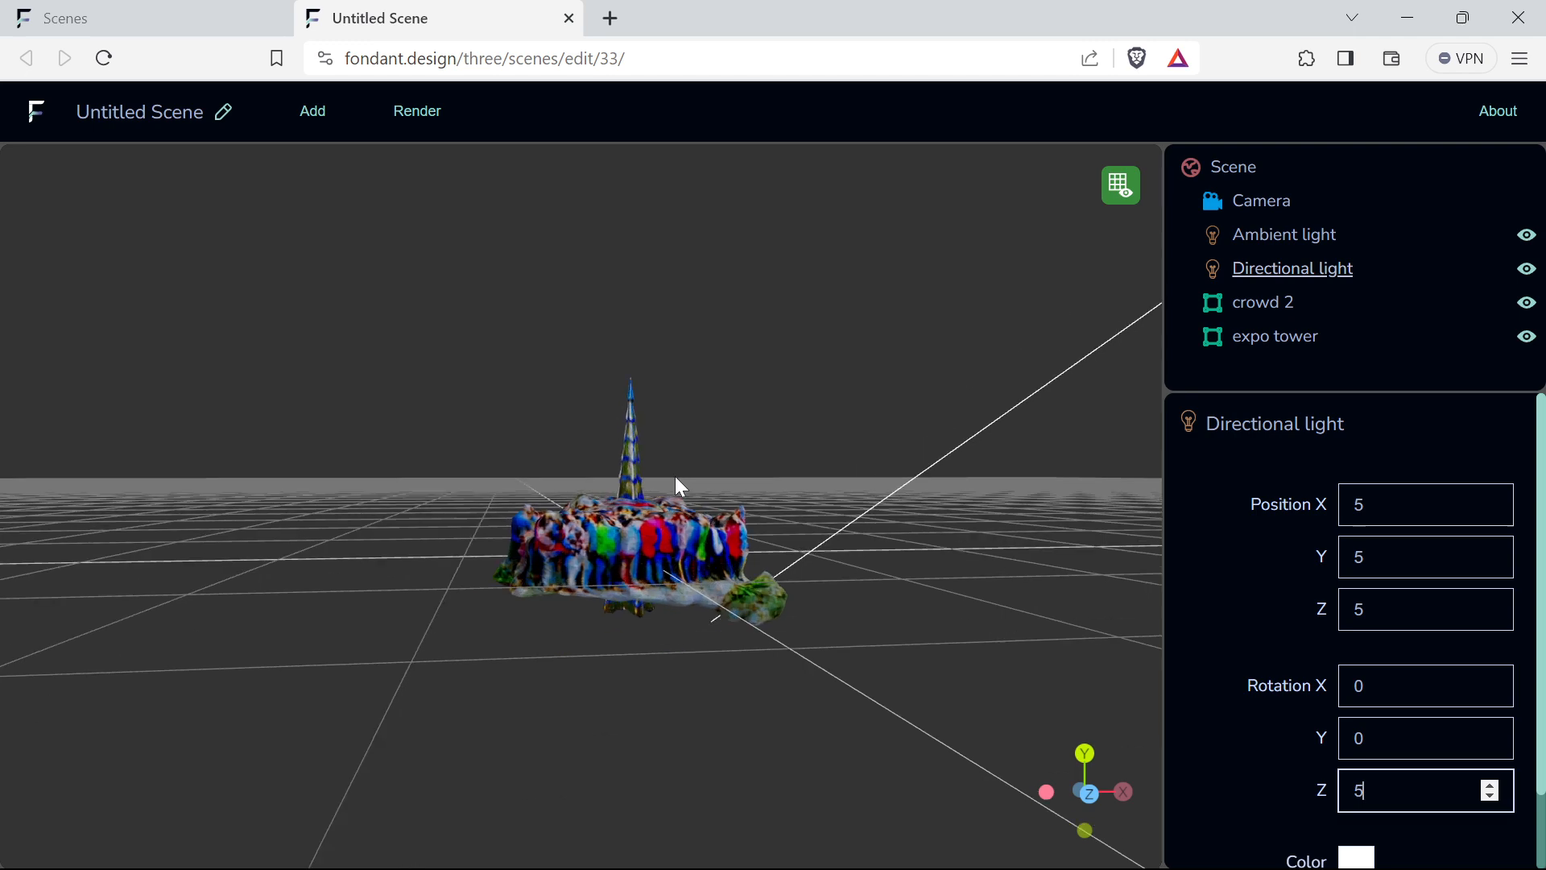
pyautogui.scroll(8, 677, 478)
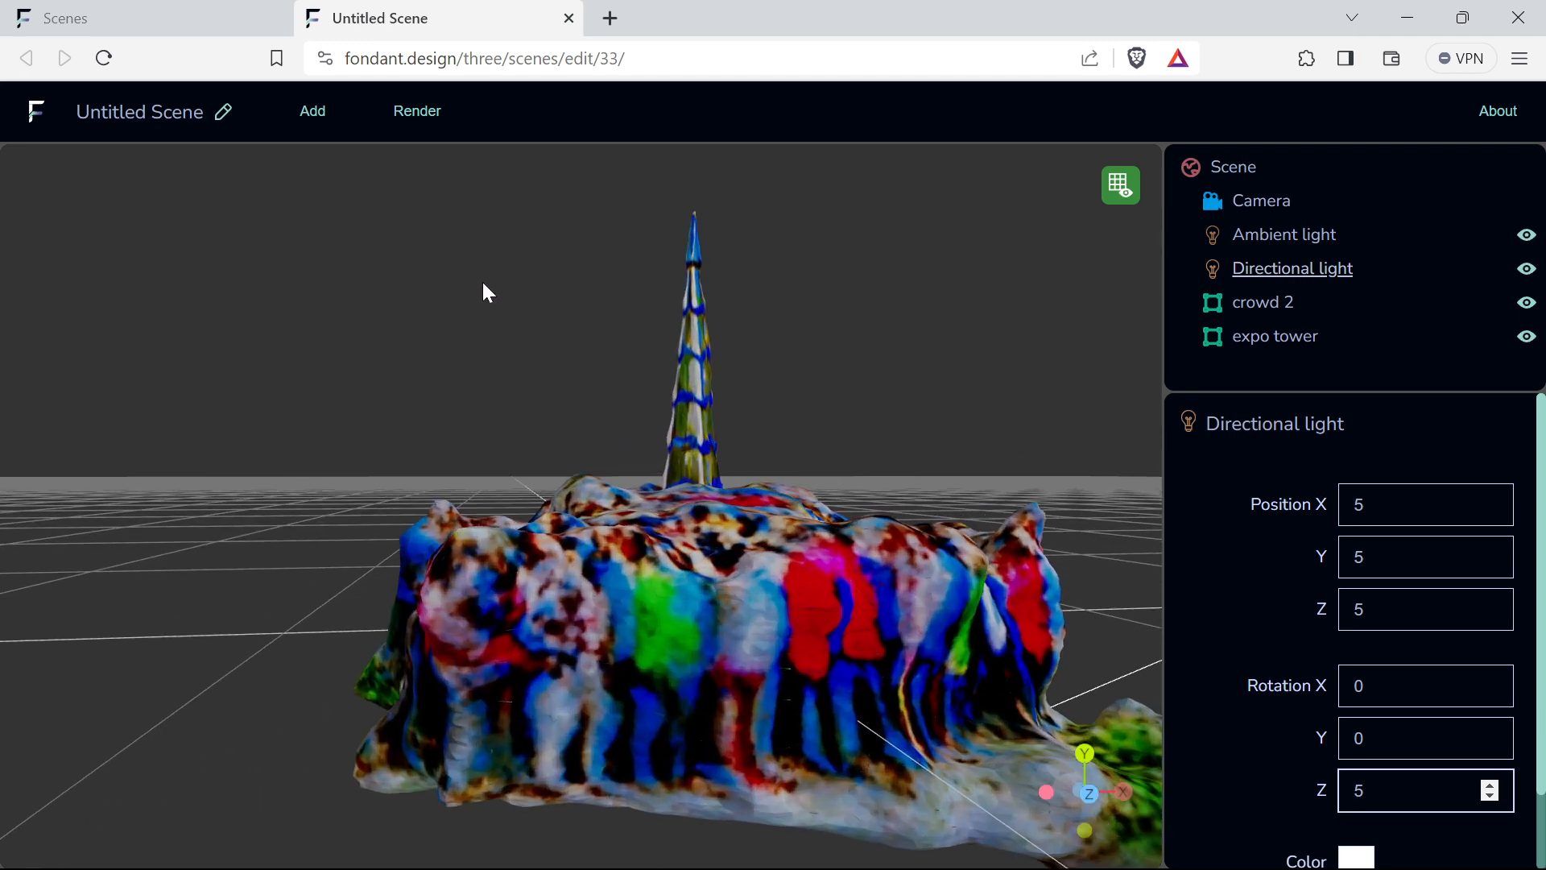
pyautogui.click(420, 113)
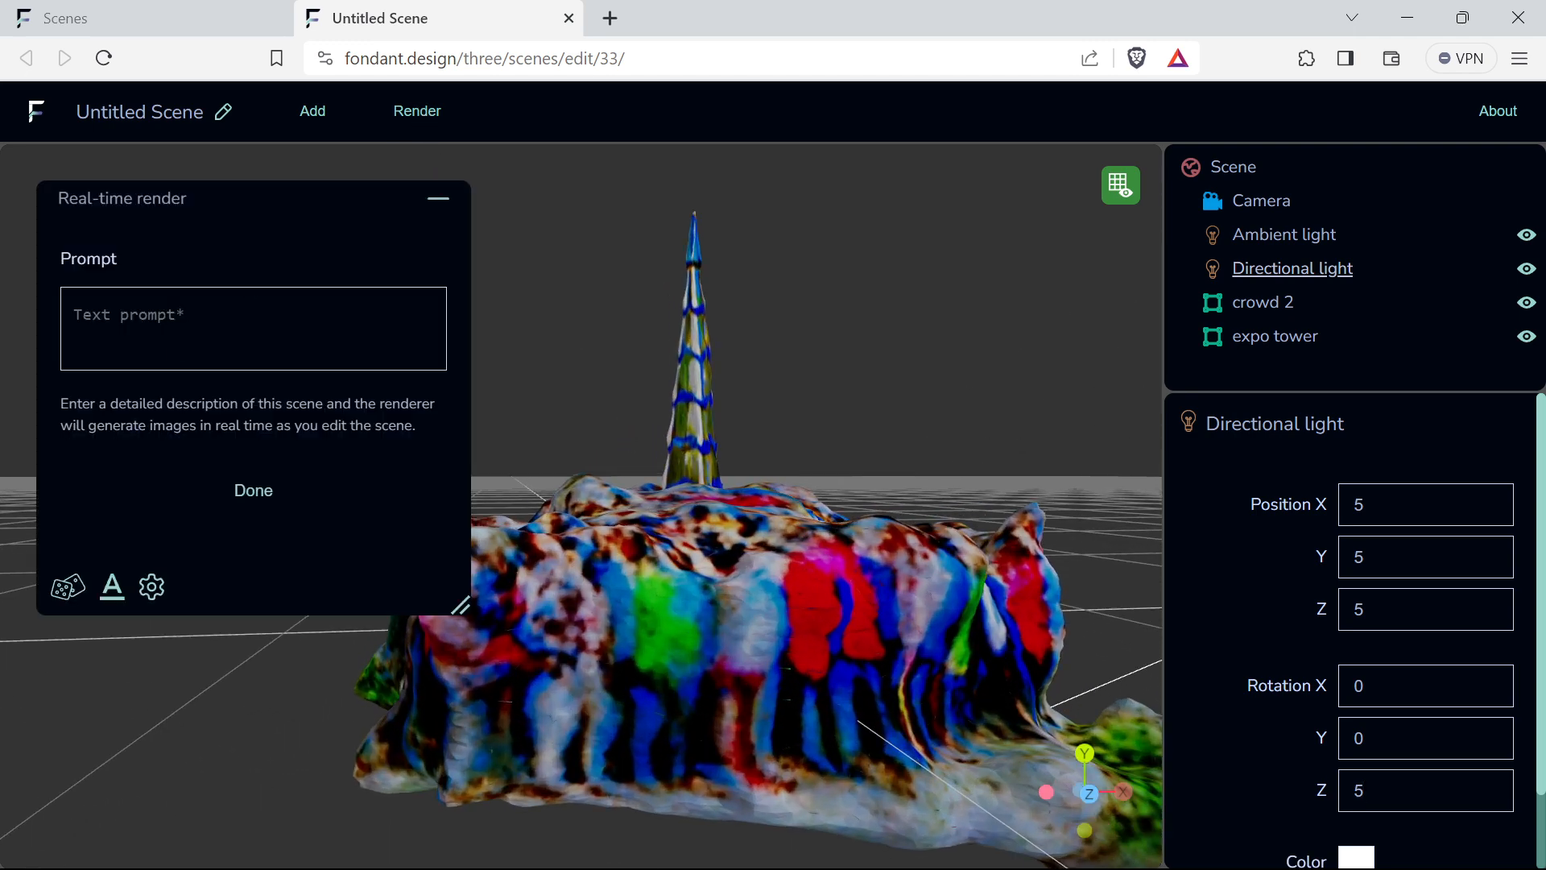
pyautogui.write('crowd in a desert retro expo 7')
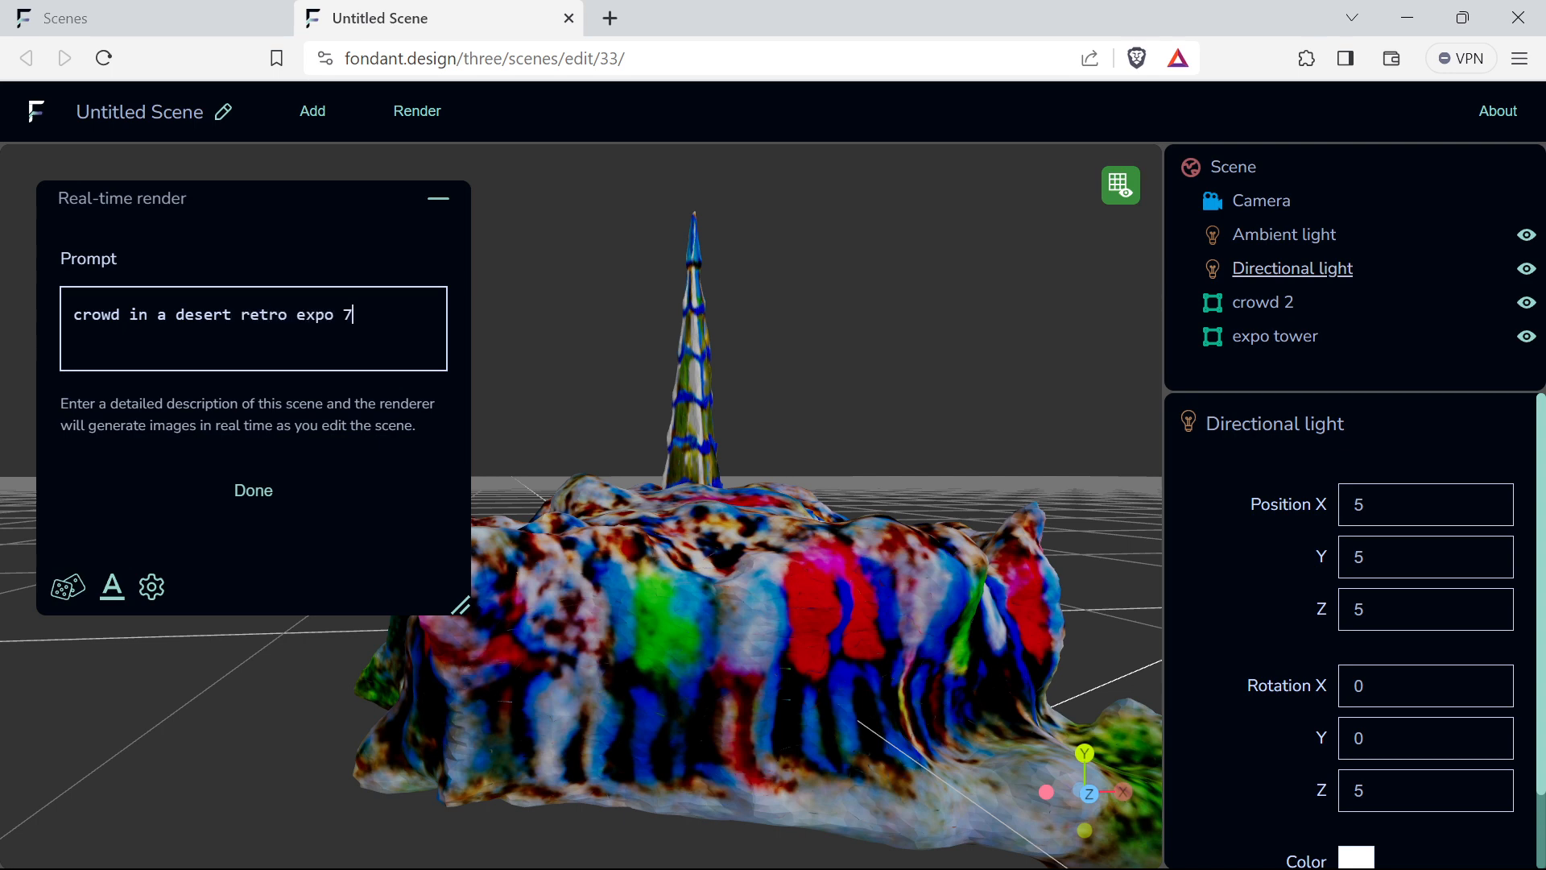
pyautogui.write('pan Osaka')
pyautogui.click(255, 491)
# - Reframe the crowd and tower and enlarge the real-time render preview
pyautogui.moveTo(729, 421); pyautogui.dragTo(715, 411)
pyautogui.moveTo(752, 428); pyautogui.dragTo(706, 428, button='right')
pyautogui.moveTo(435, 542)
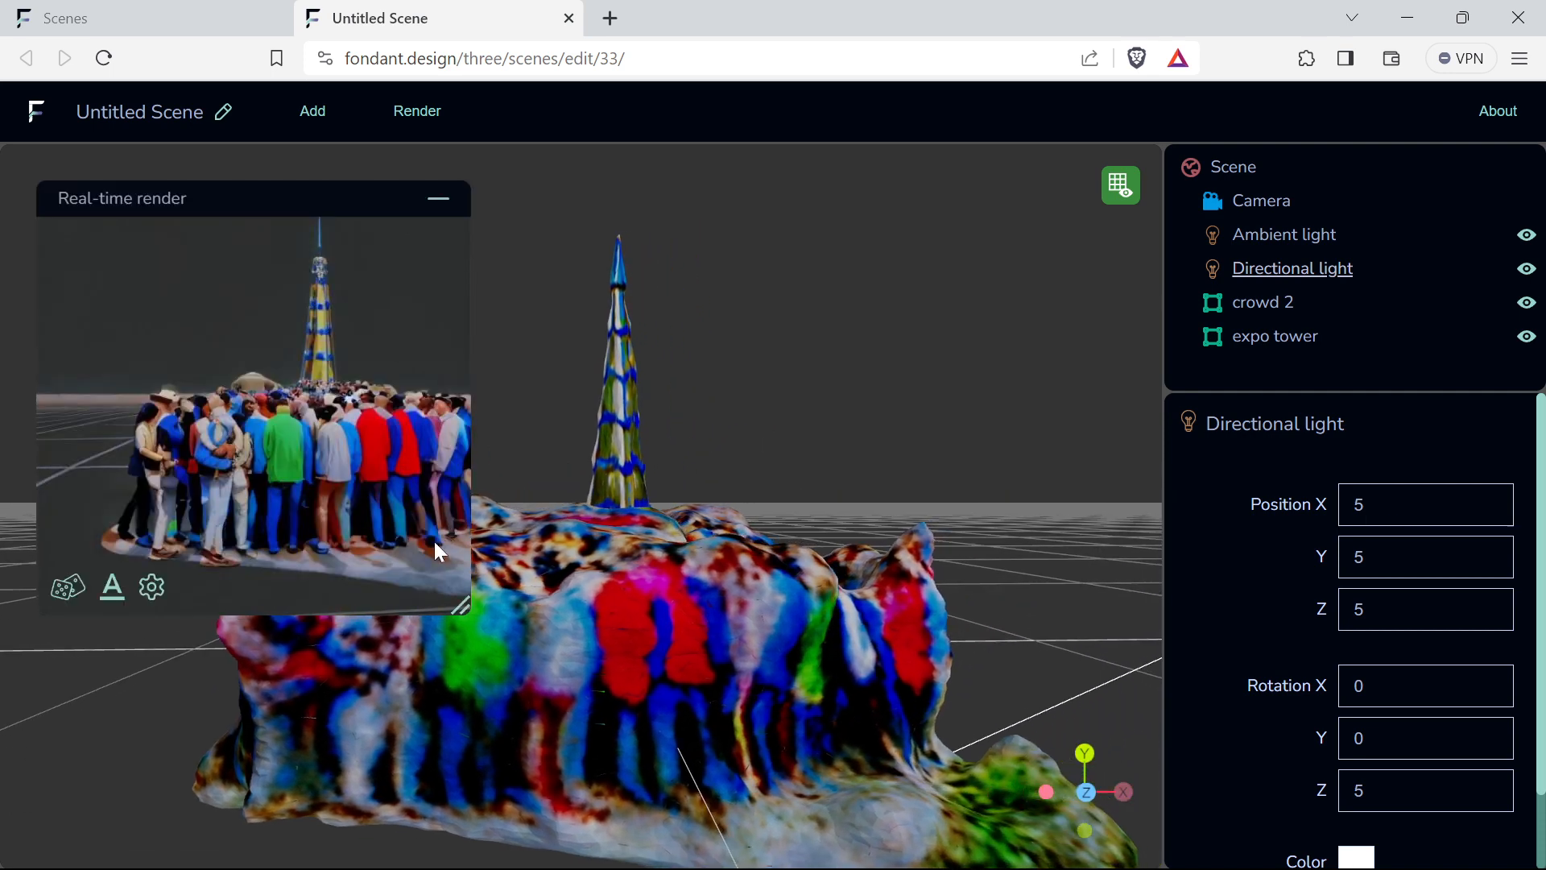
pyautogui.moveTo(506, 662); pyautogui.dragTo(664, 810)
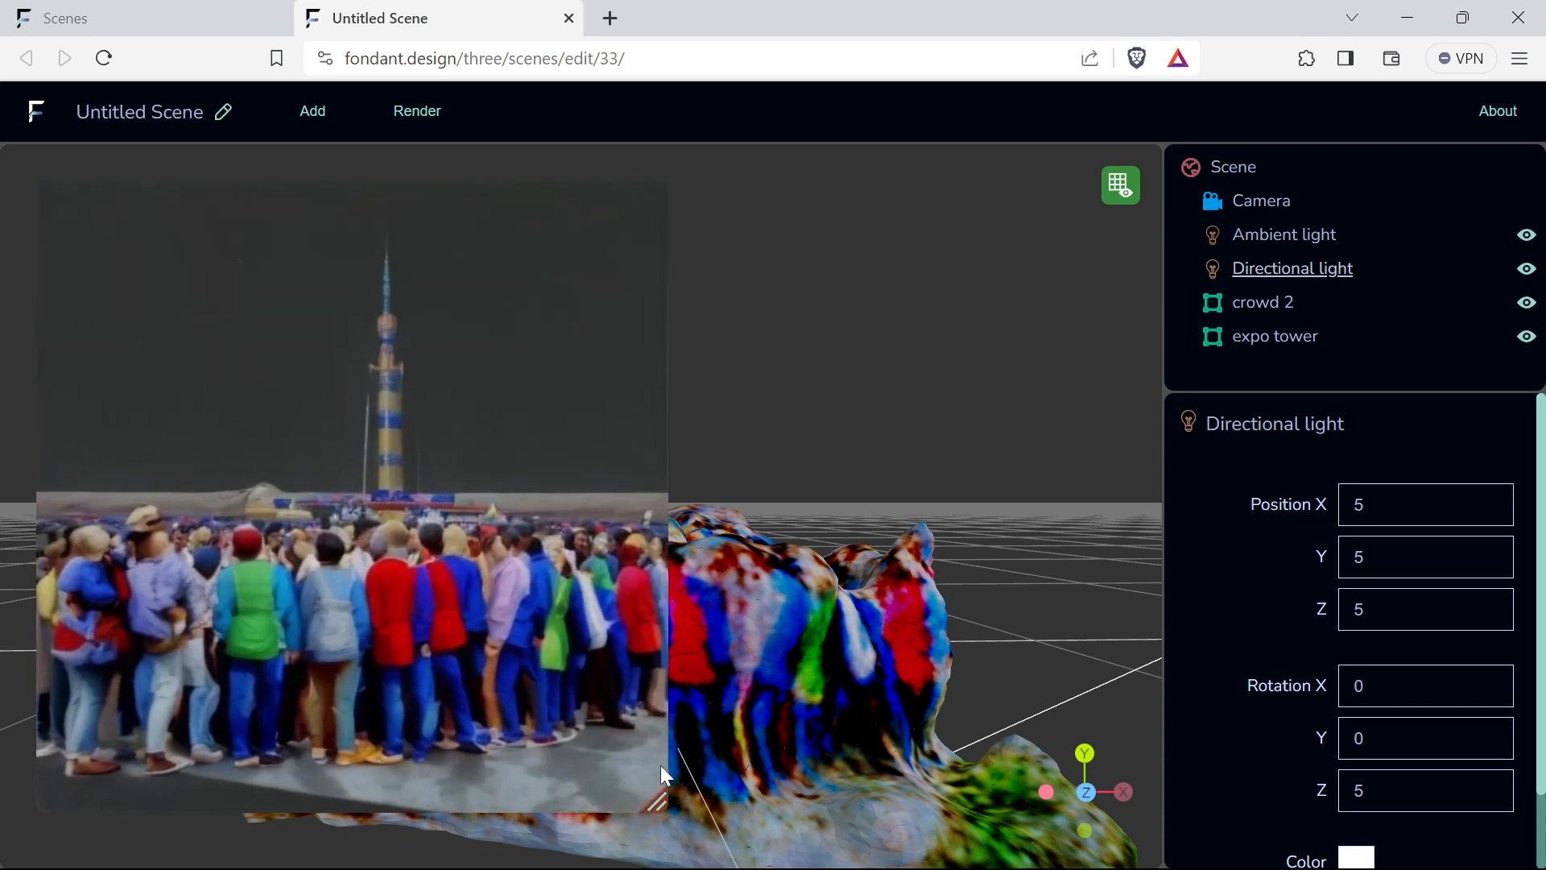
# - Raise the real-time render's Creativity to 0.99 and regenerate the image from a closer, slightly turned view of the crowd
pyautogui.click(151, 784)
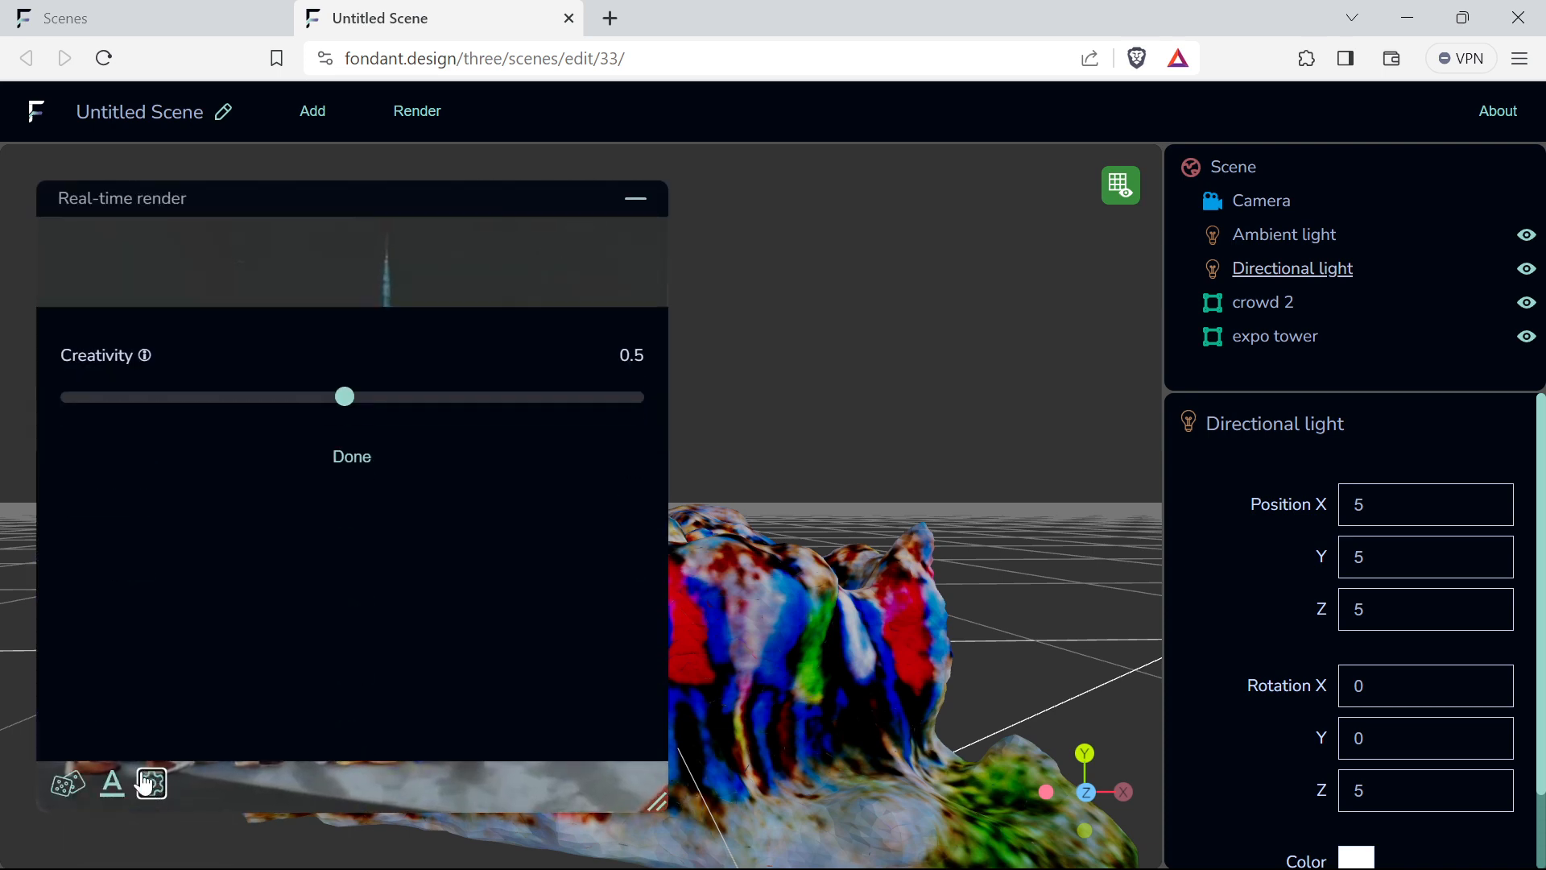
pyautogui.moveTo(352, 320); pyautogui.dragTo(676, 318)
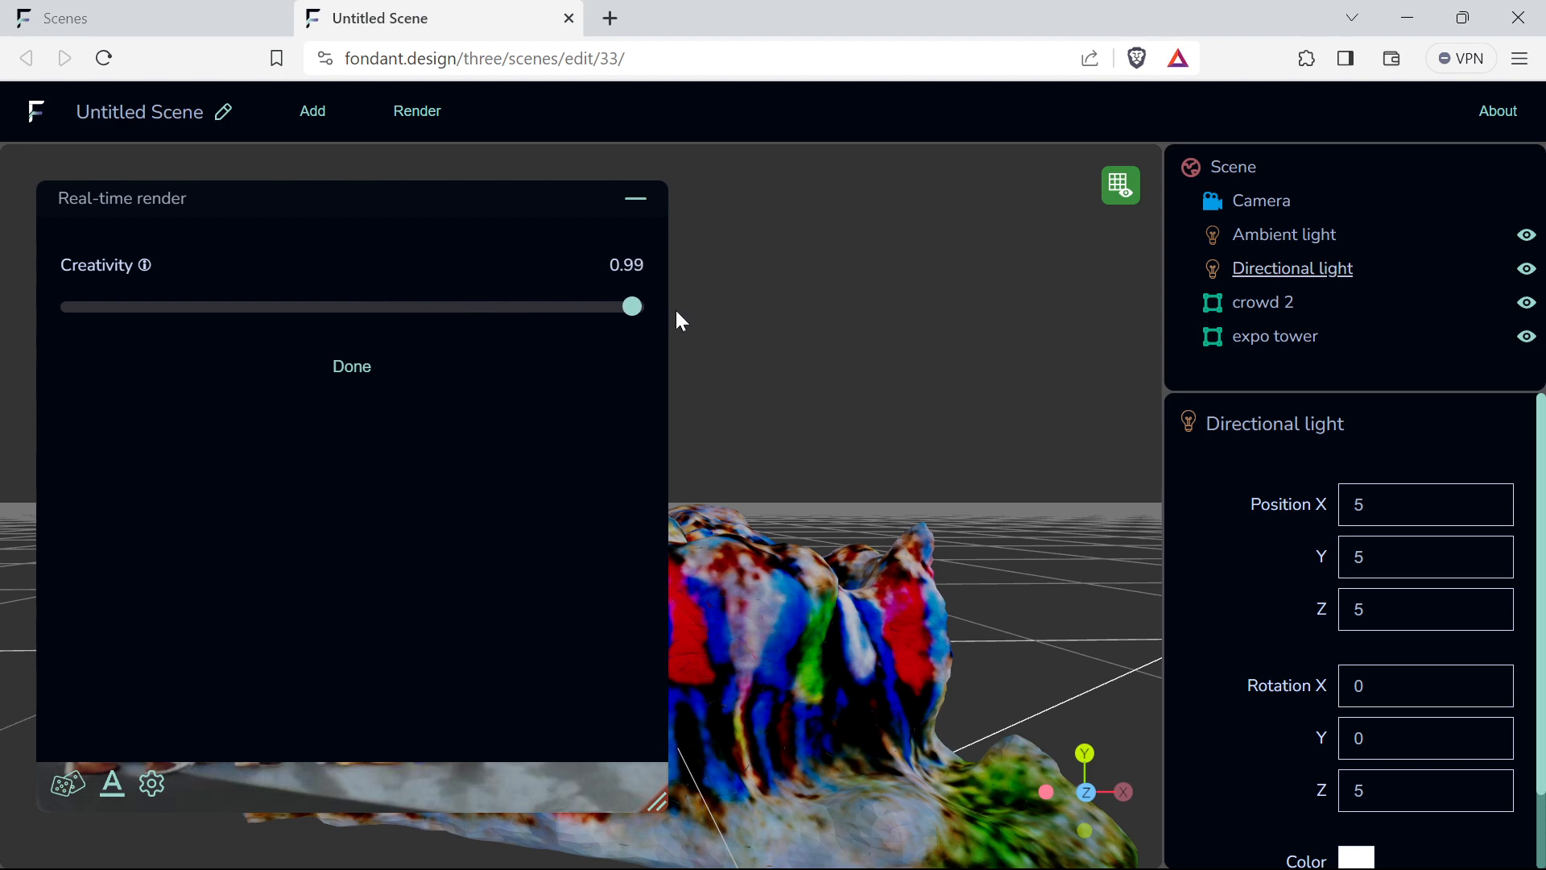
pyautogui.click(348, 369)
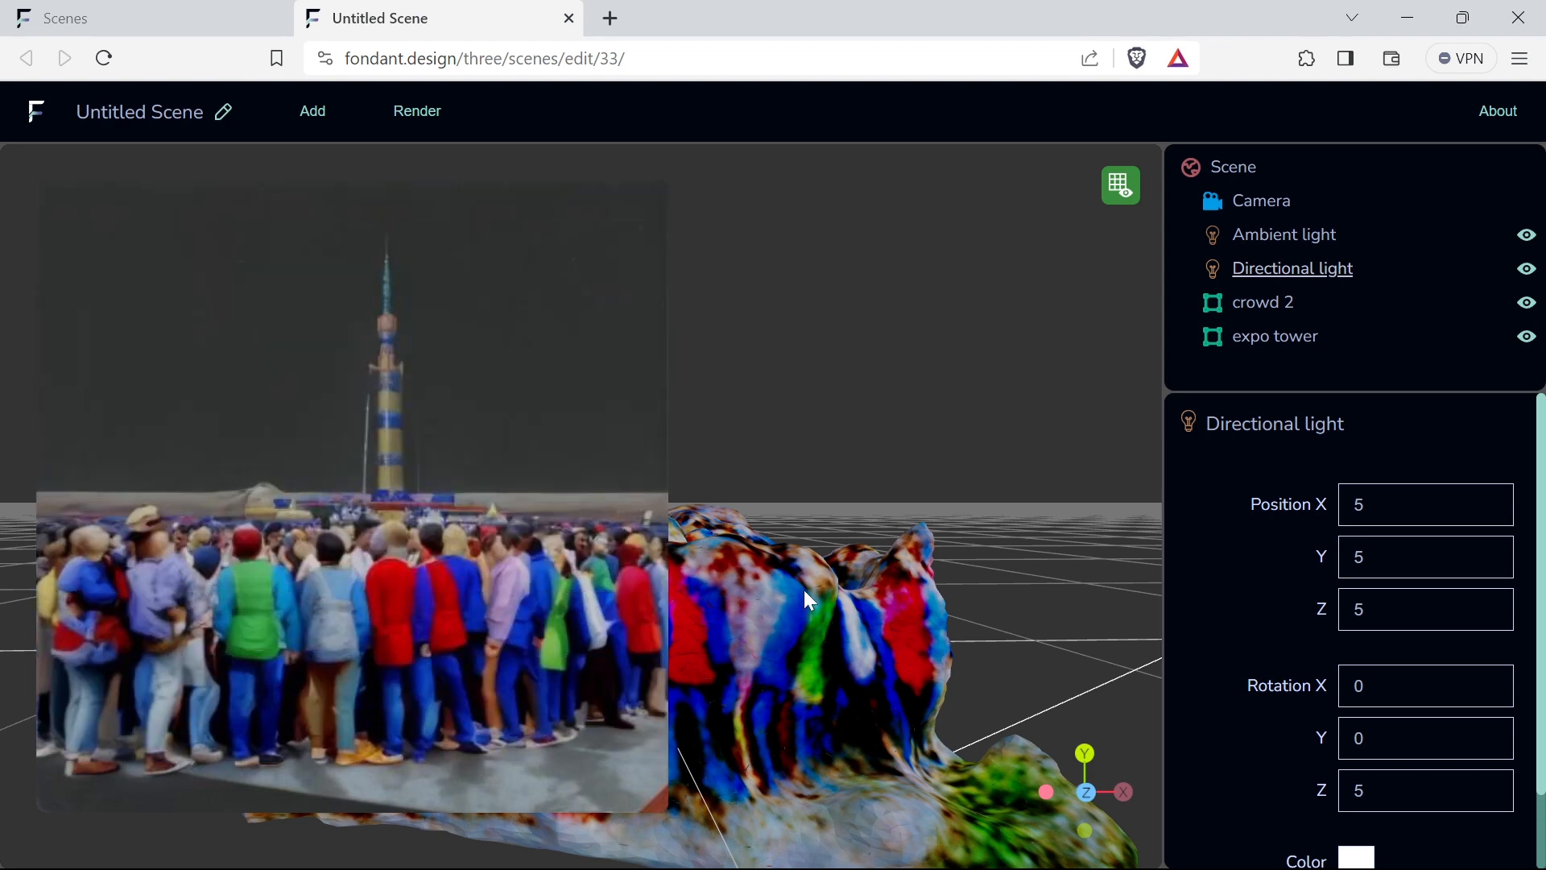
pyautogui.moveTo(776, 552); pyautogui.dragTo(778, 582, button='right')
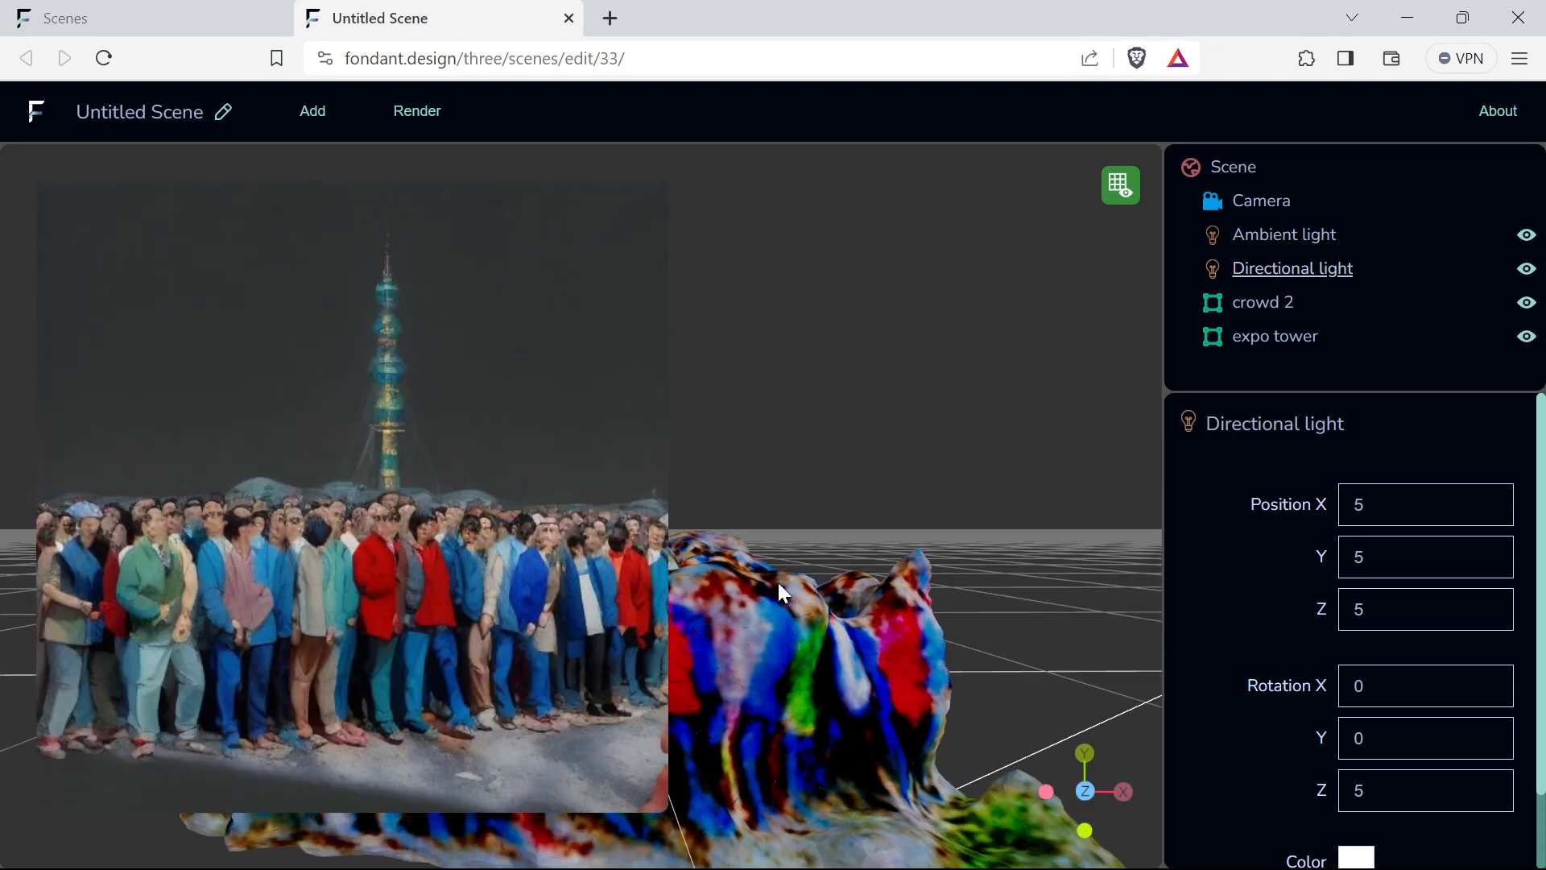
pyautogui.scroll(3, 778, 582)
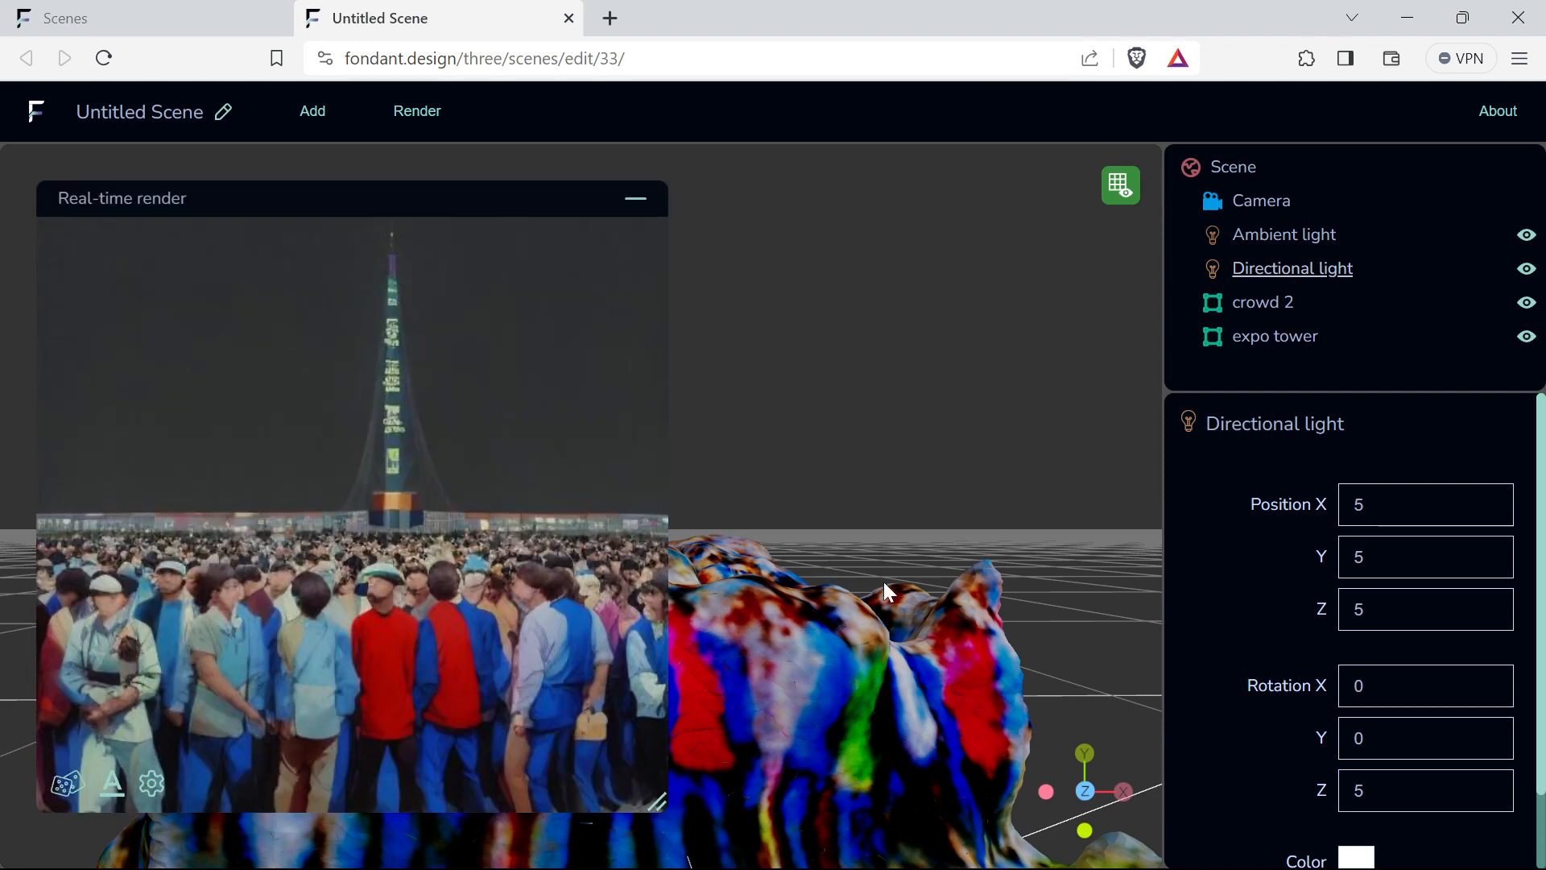
pyautogui.moveTo(859, 574); pyautogui.dragTo(793, 576)
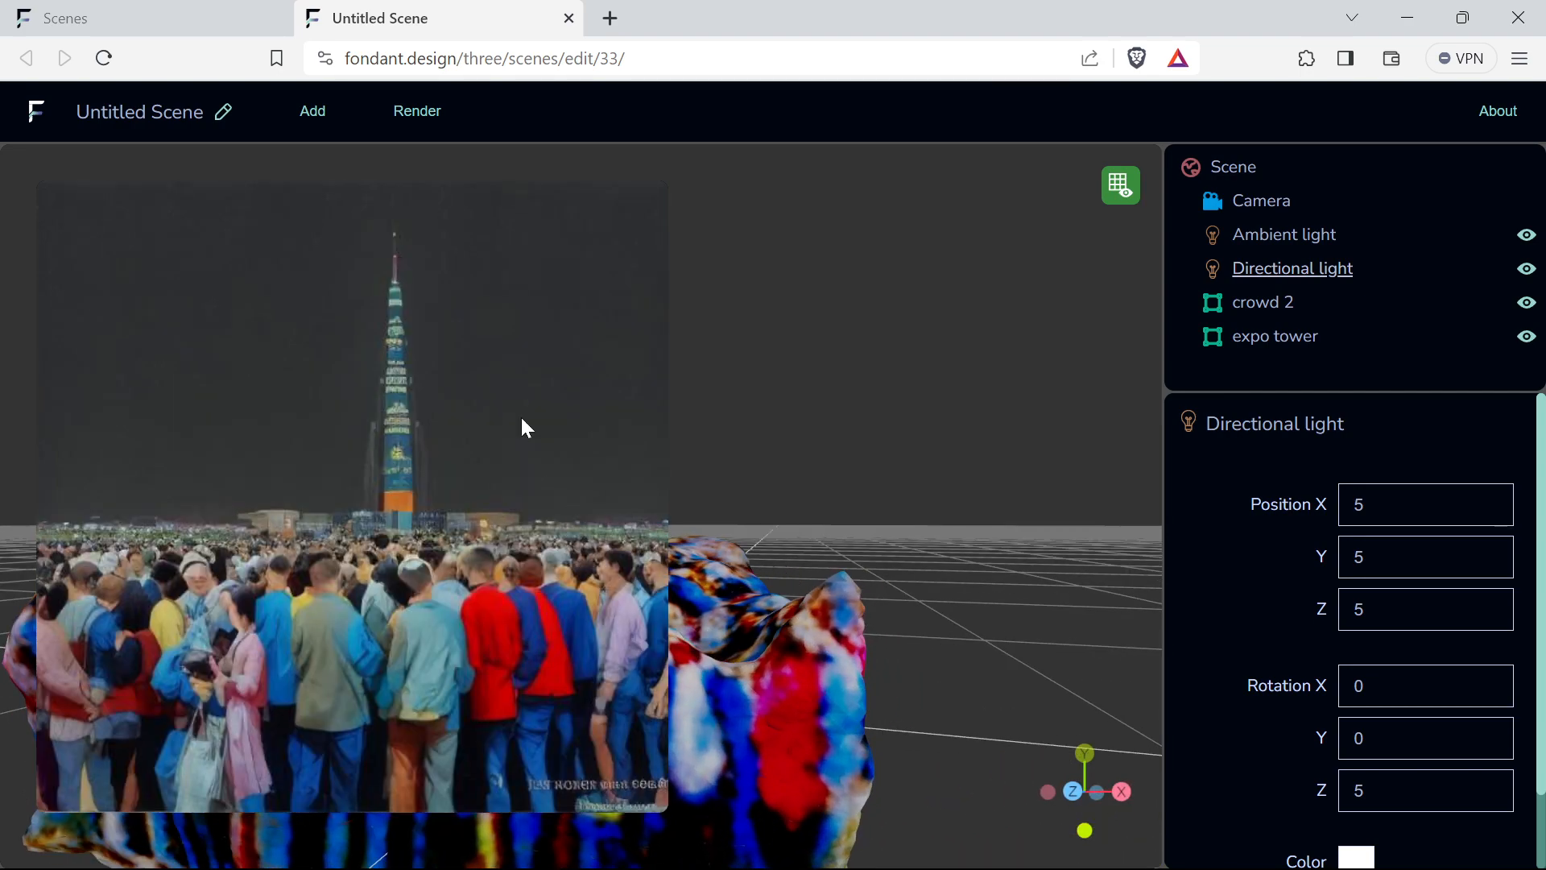
# - Shrink the render preview while reframing the tower from close behind the crowd, and enlarge the preview again
pyautogui.moveTo(345, 204); pyautogui.dragTo(425, 168)
pyautogui.moveTo(745, 765); pyautogui.dragTo(290, 441)
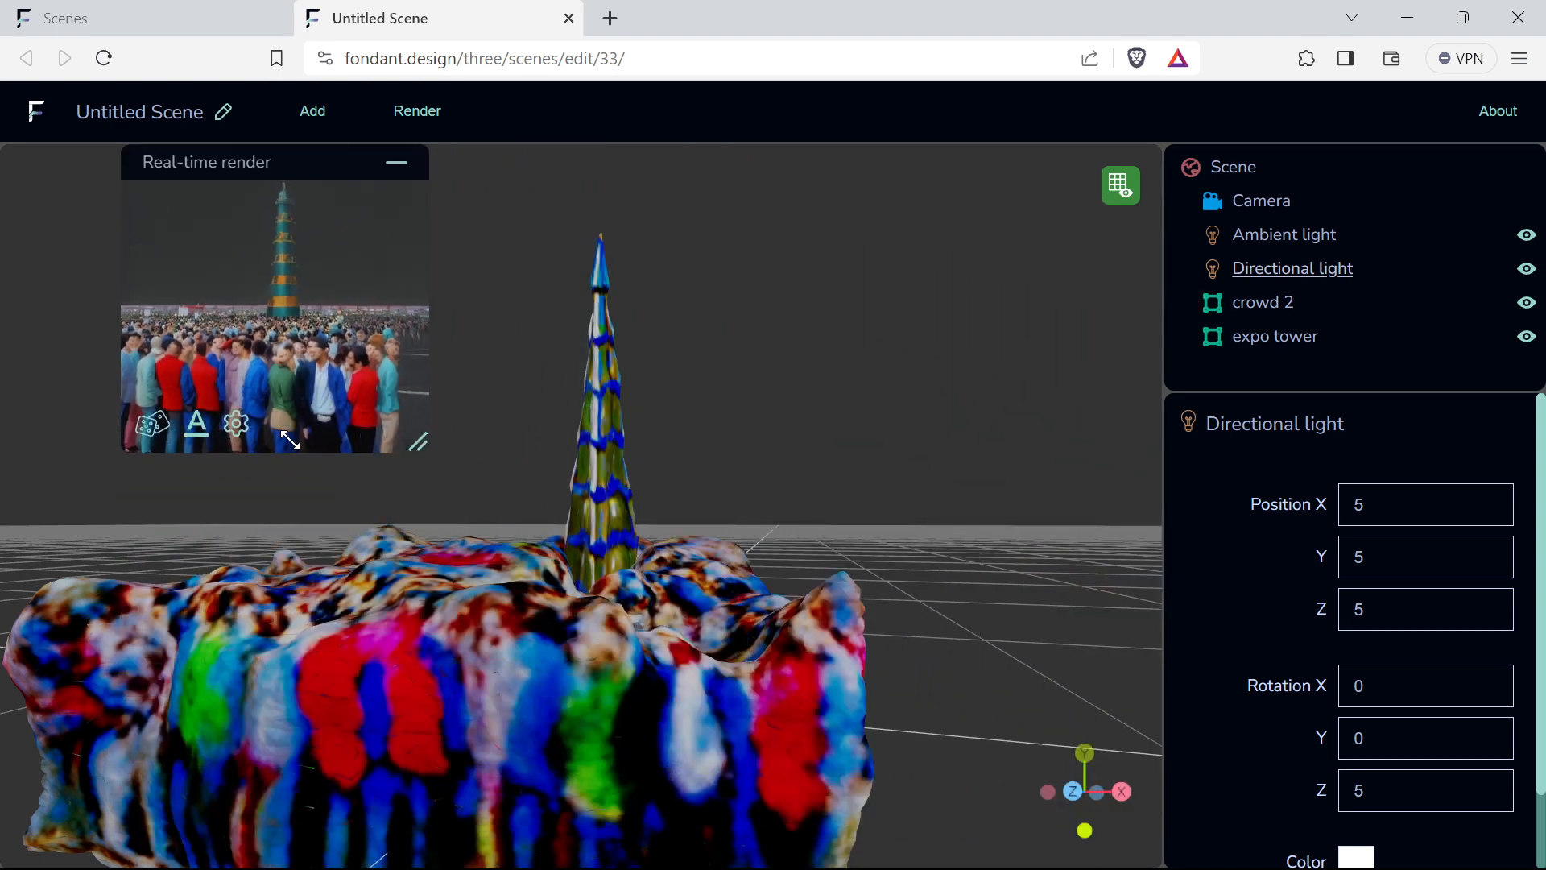
pyautogui.moveTo(660, 544); pyautogui.dragTo(733, 474)
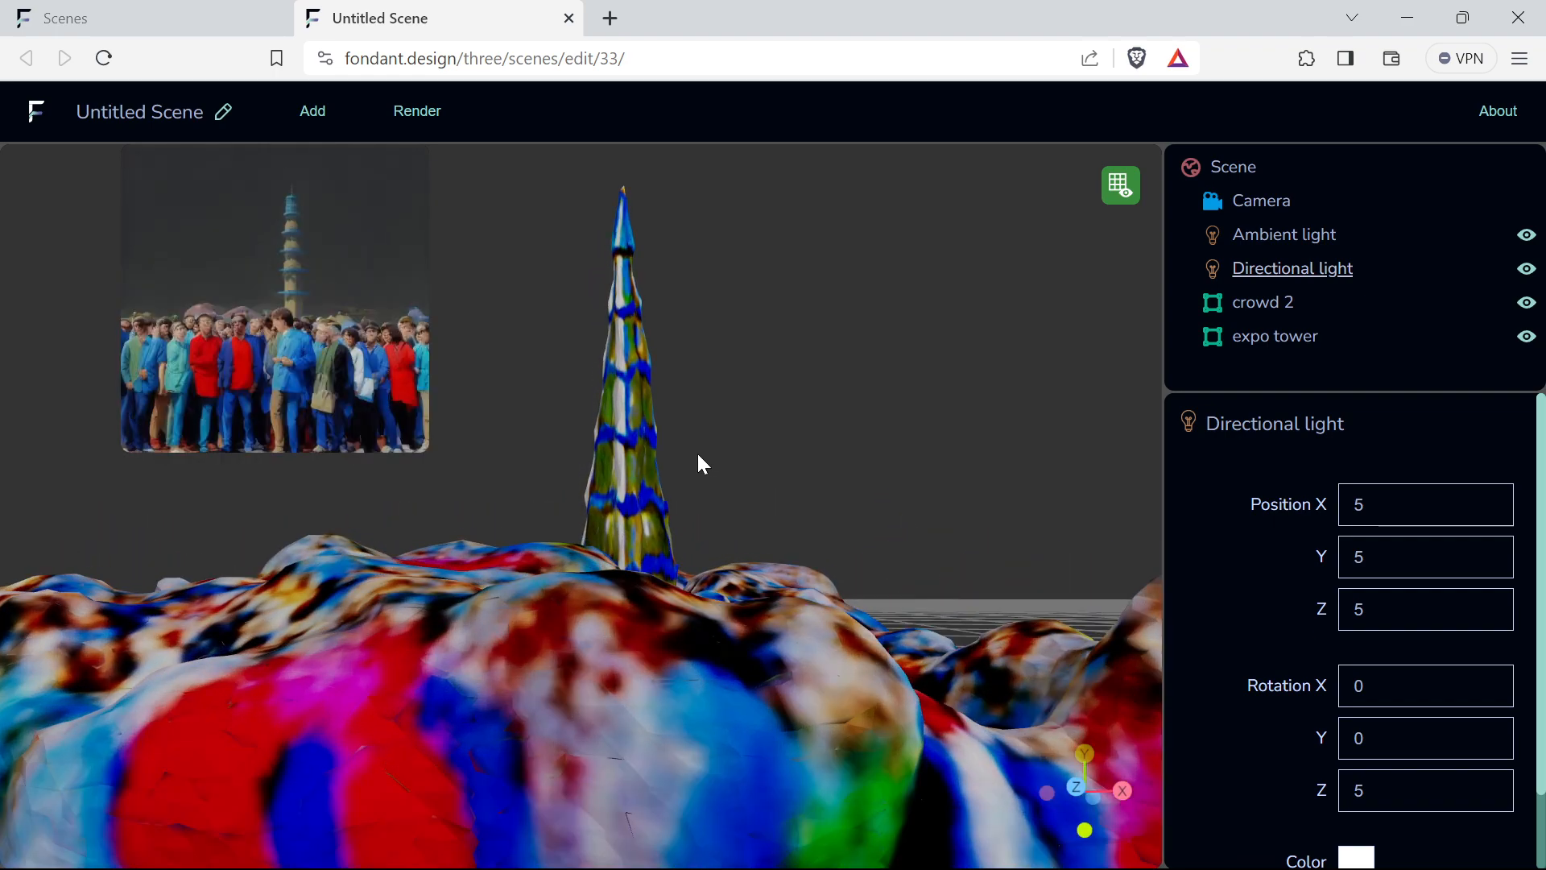
pyautogui.moveTo(705, 465); pyautogui.dragTo(675, 481)
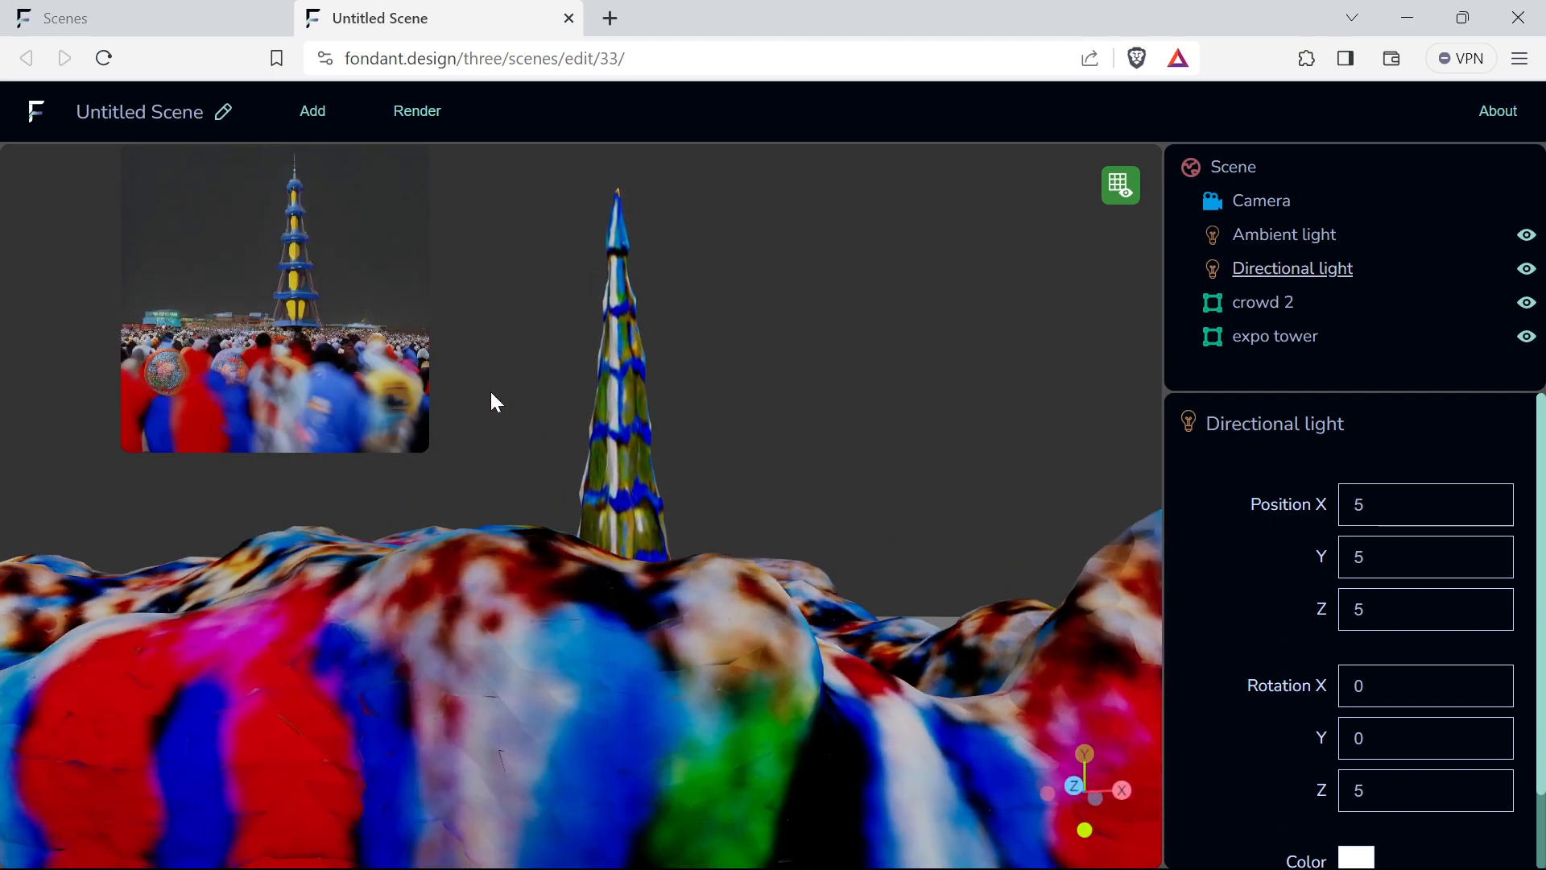
pyautogui.moveTo(384, 442)
pyautogui.moveTo(421, 455); pyautogui.dragTo(660, 684)
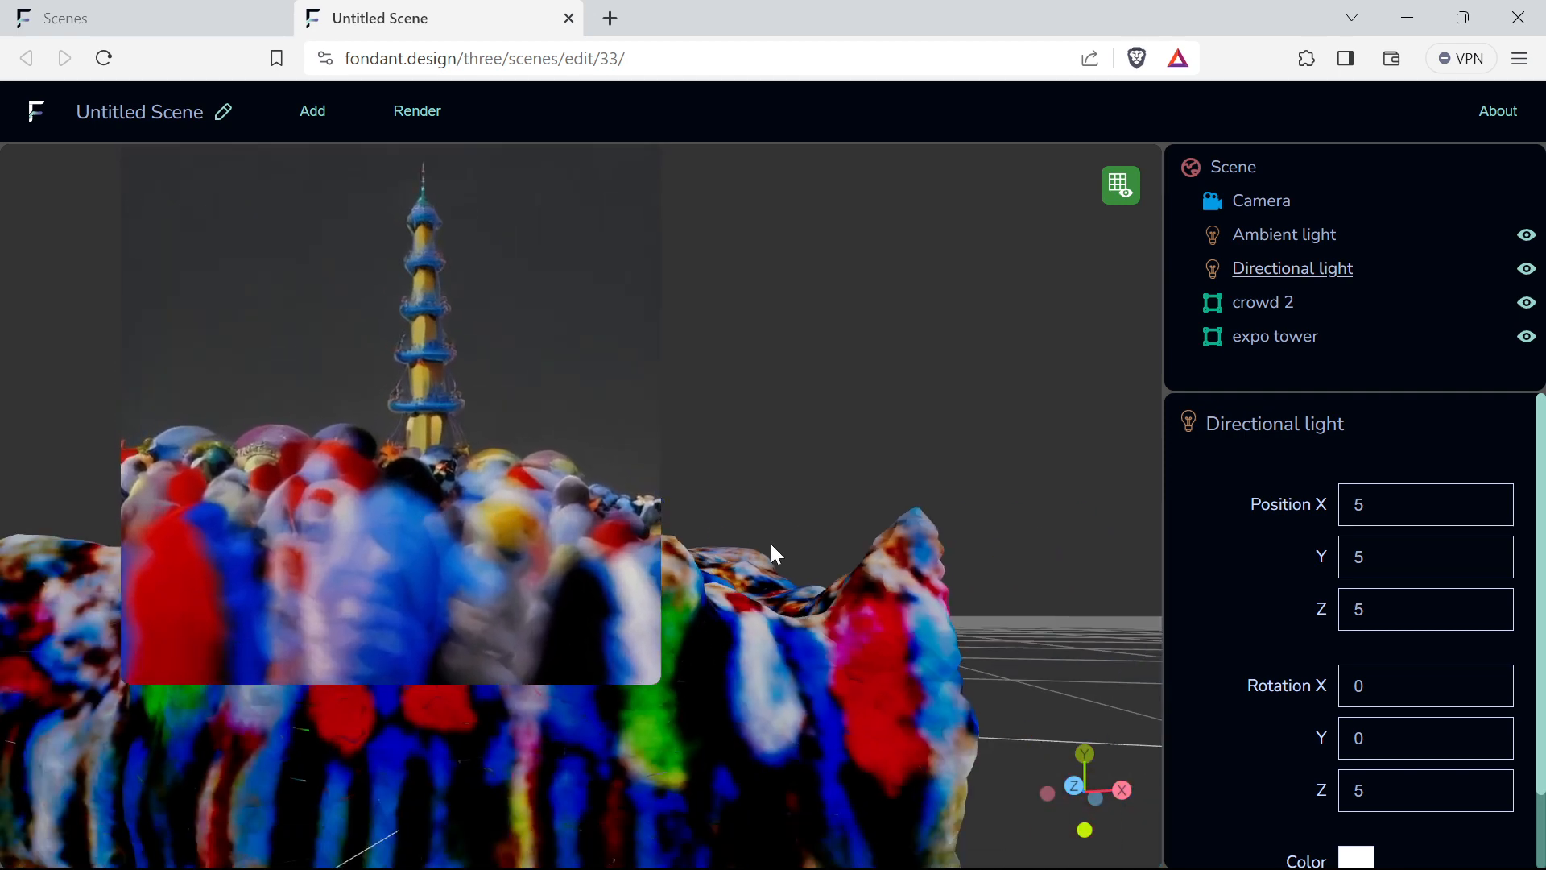
# - Switch to Blender and set the output Resolution X to 1842 px, with the camera view lowered around the cube
pyautogui.moveTo(569, 833)
pyautogui.click(519, 842)
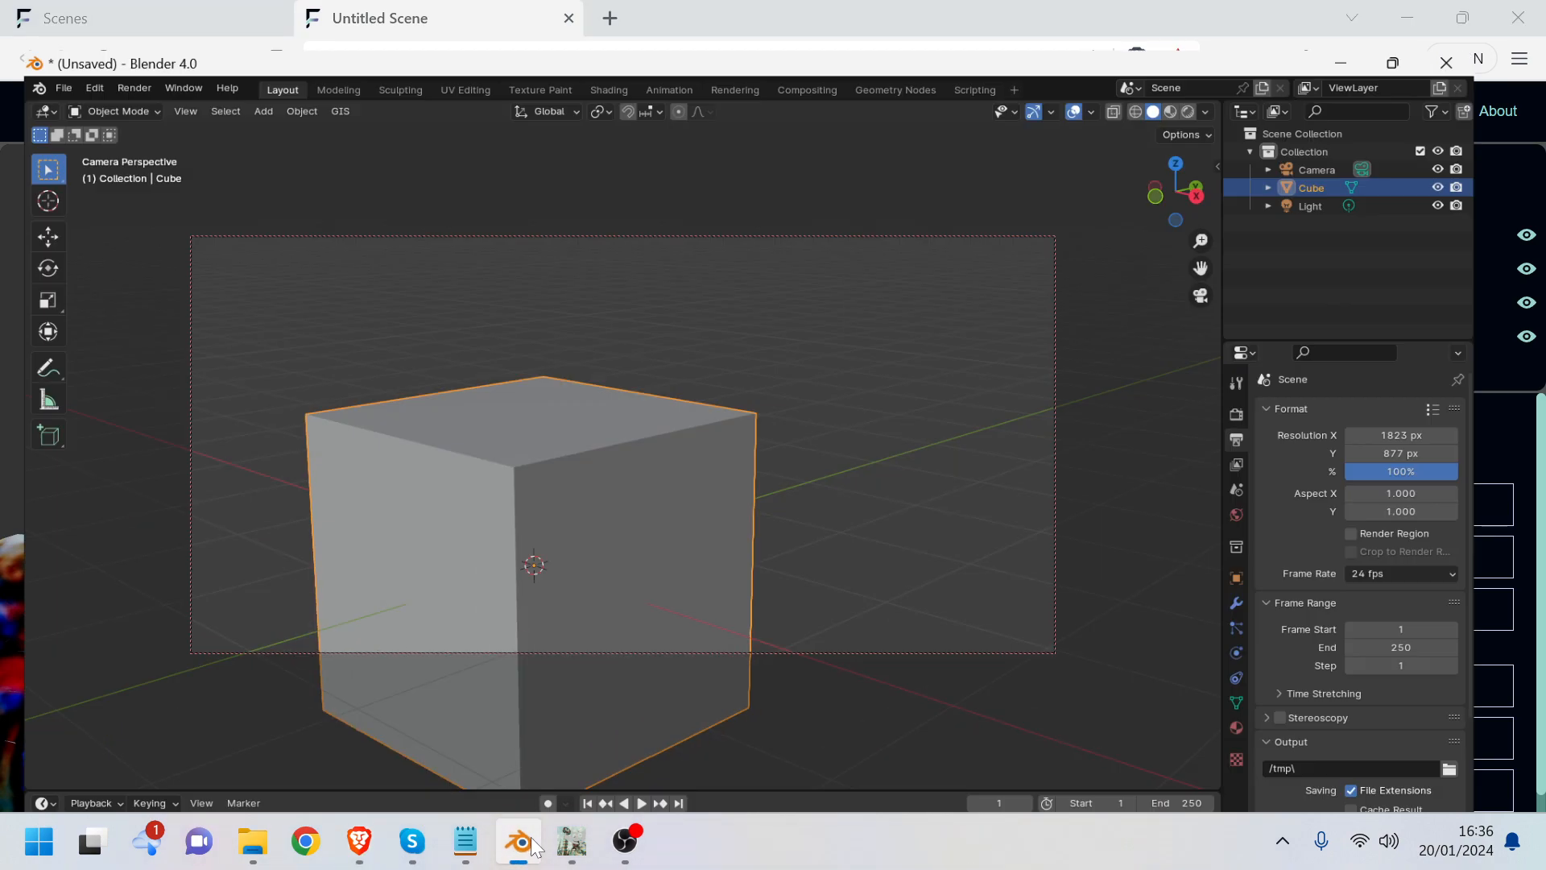
pyautogui.scroll(3, 691, 414)
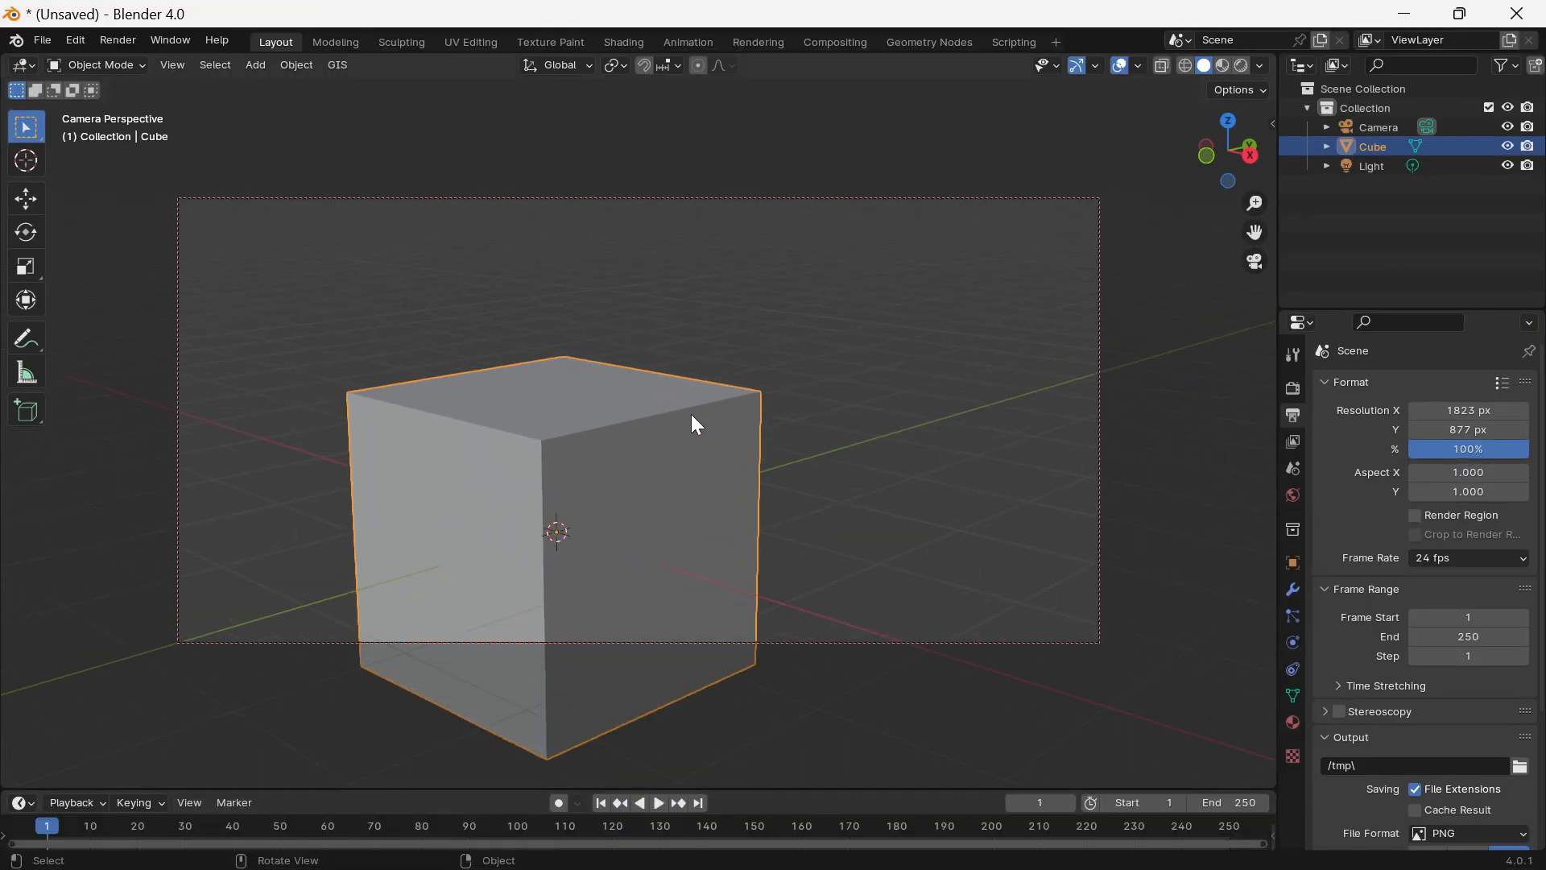
pyautogui.click(868, 395)
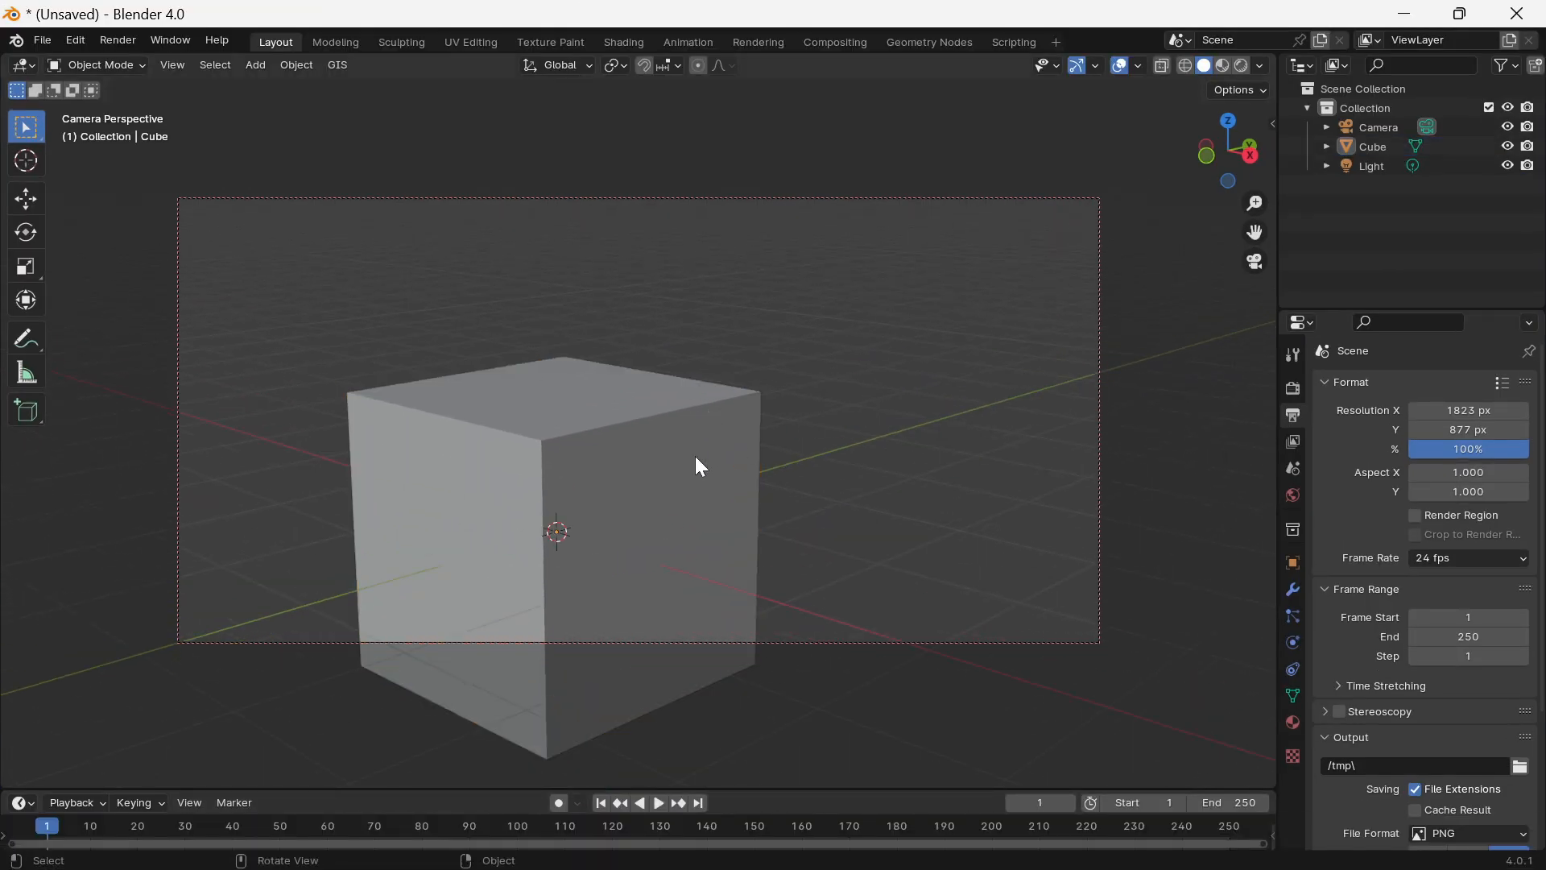
pyautogui.click(694, 456)
pyautogui.moveTo(1457, 401)
pyautogui.mouseDown()
pyautogui.moveTo(1522, 400)
pyautogui.moveTo(1461, 400)
pyautogui.mouseUp()
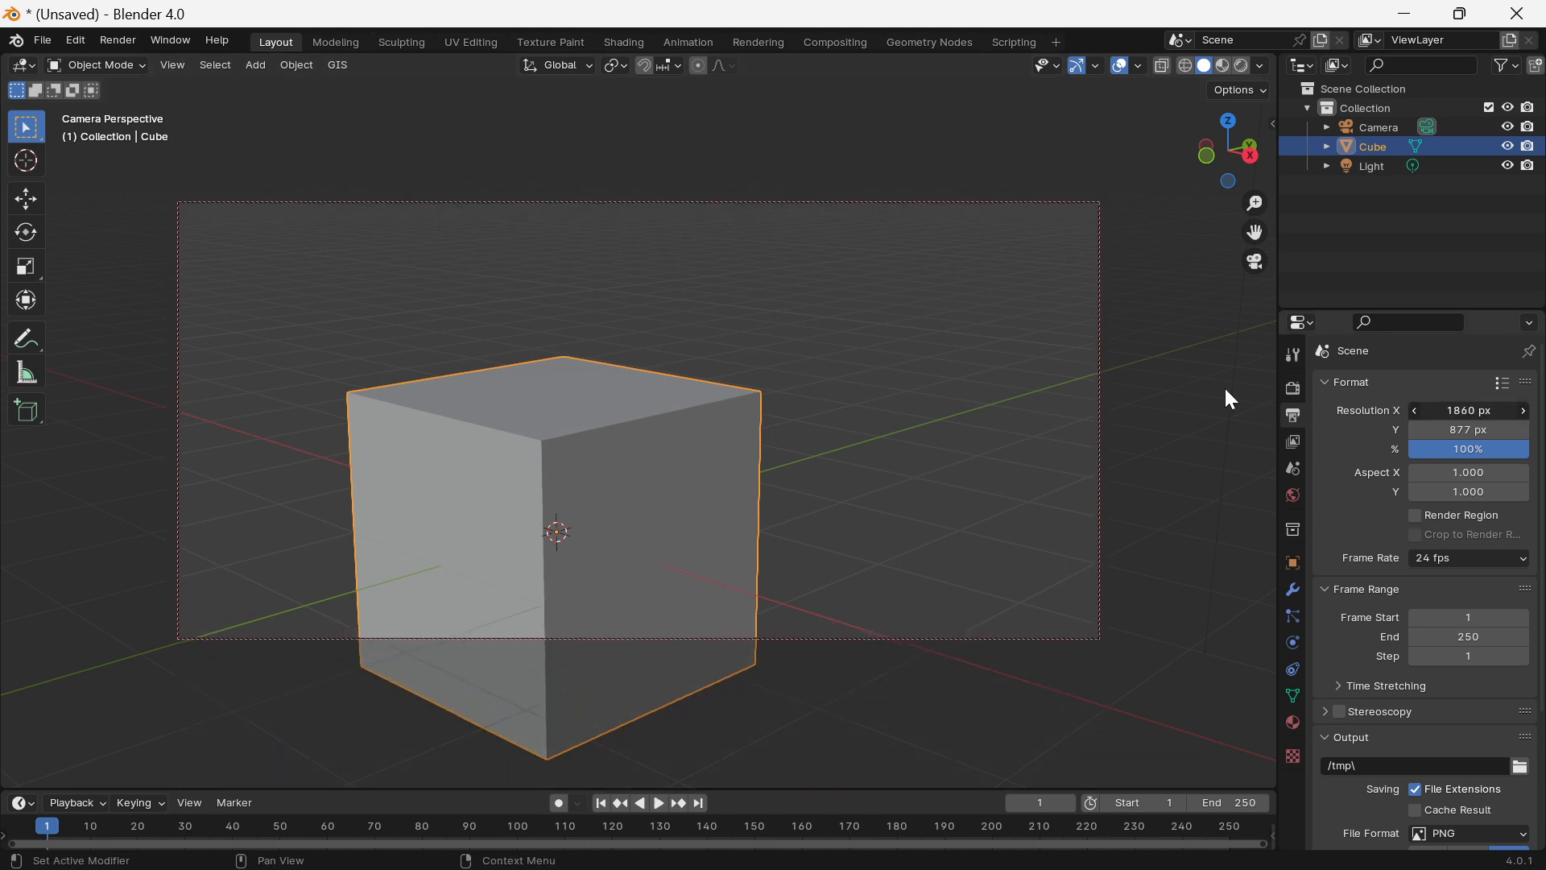
pyautogui.moveTo(766, 398); pyautogui.dragTo(747, 340, button='middle')
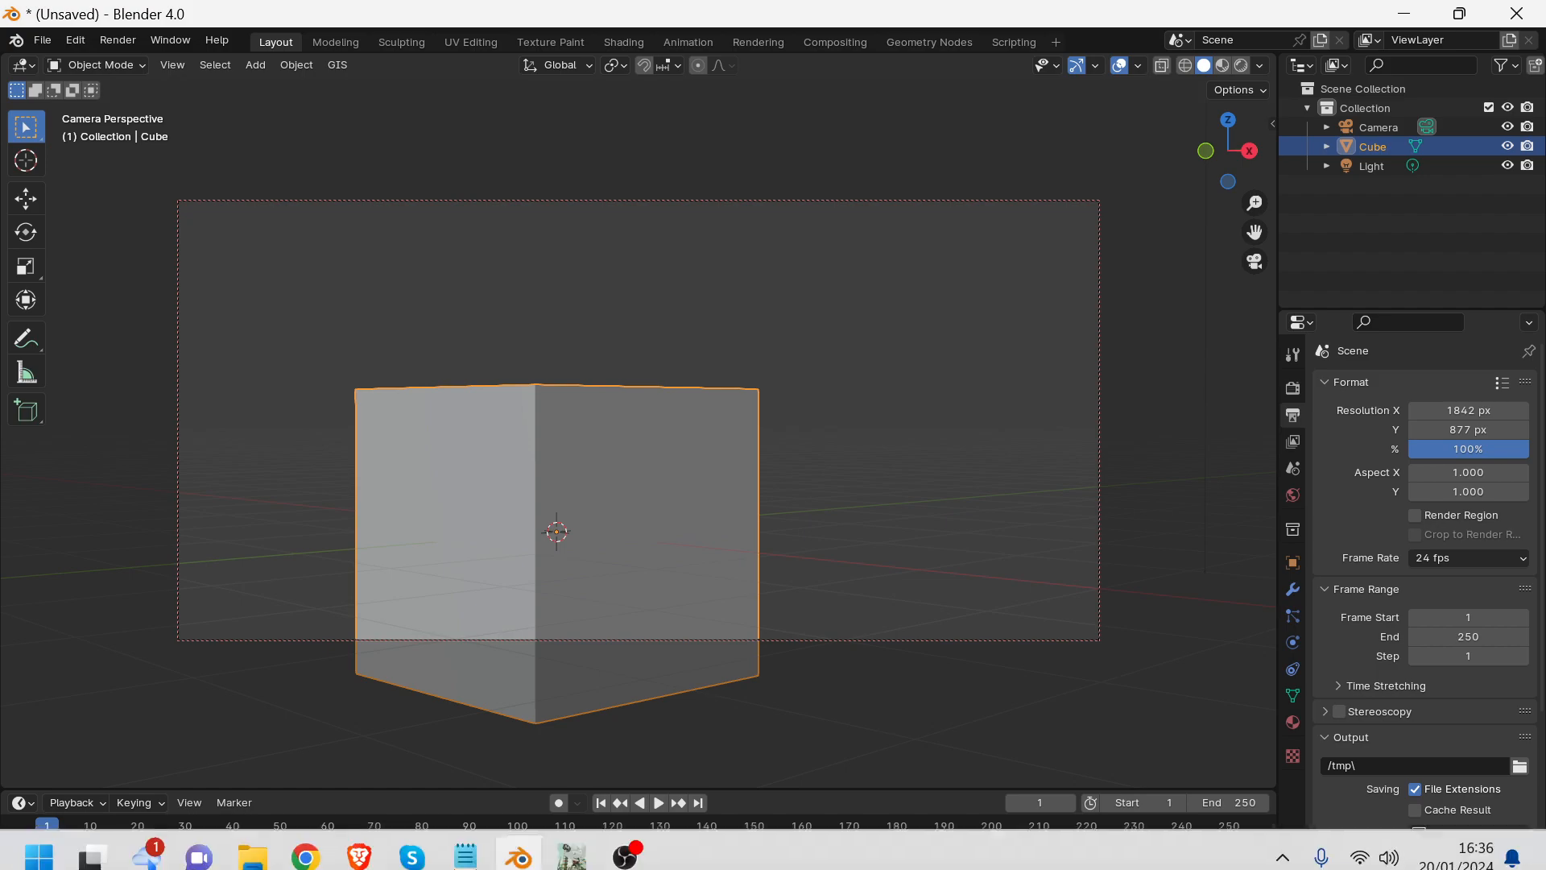
# - Switch back to the Fondant scene, make the render preview slightly smaller and frame the crowd from farther away
pyautogui.click(359, 854)
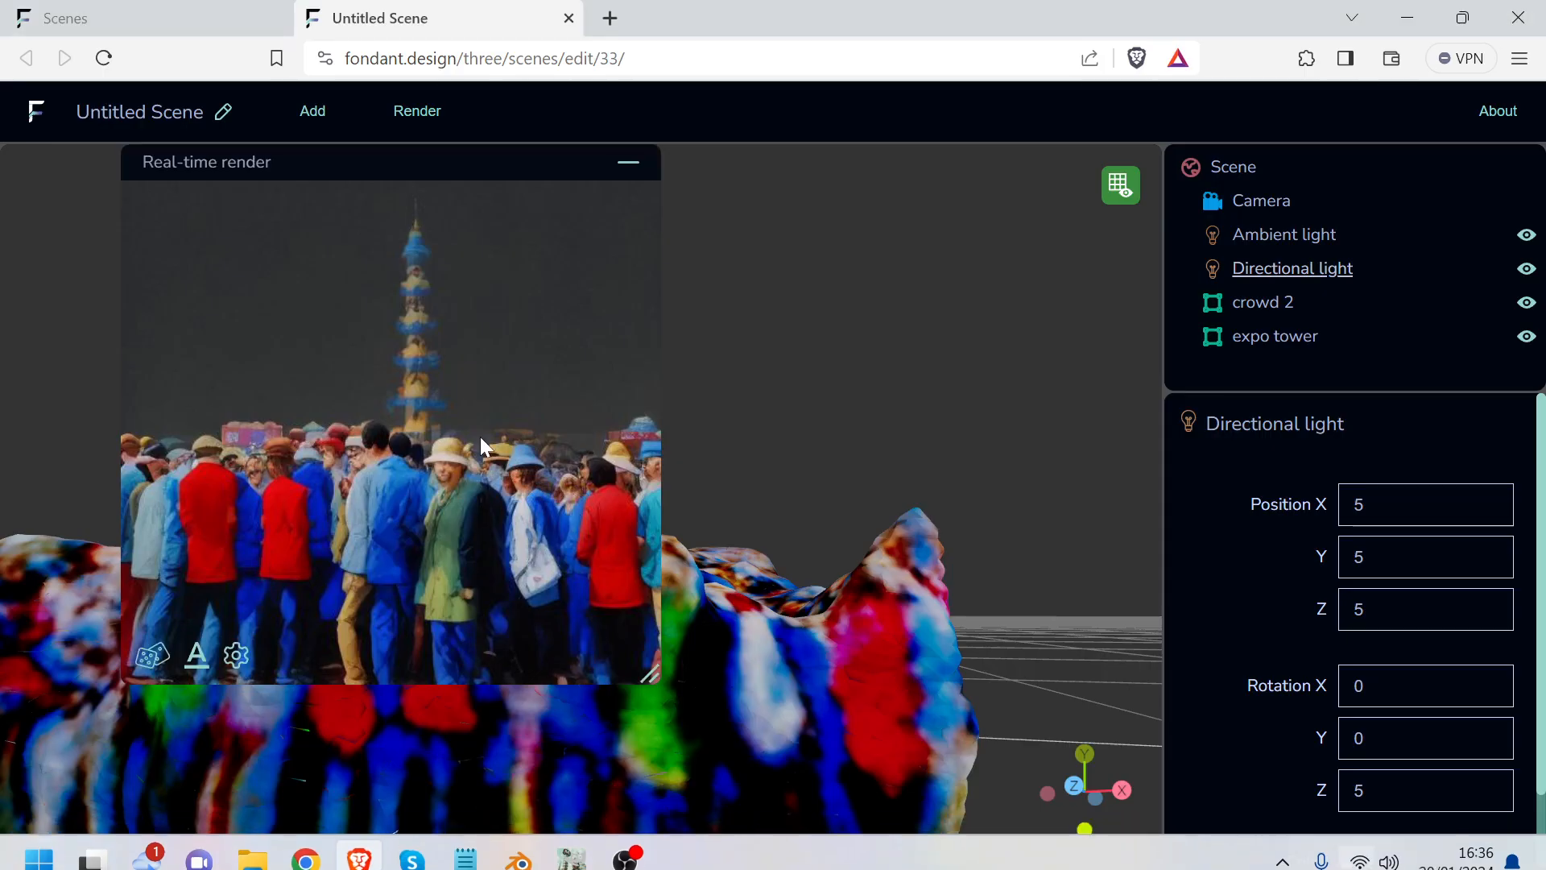
pyautogui.moveTo(652, 675); pyautogui.dragTo(616, 639)
pyautogui.scroll(-5, 773, 534)
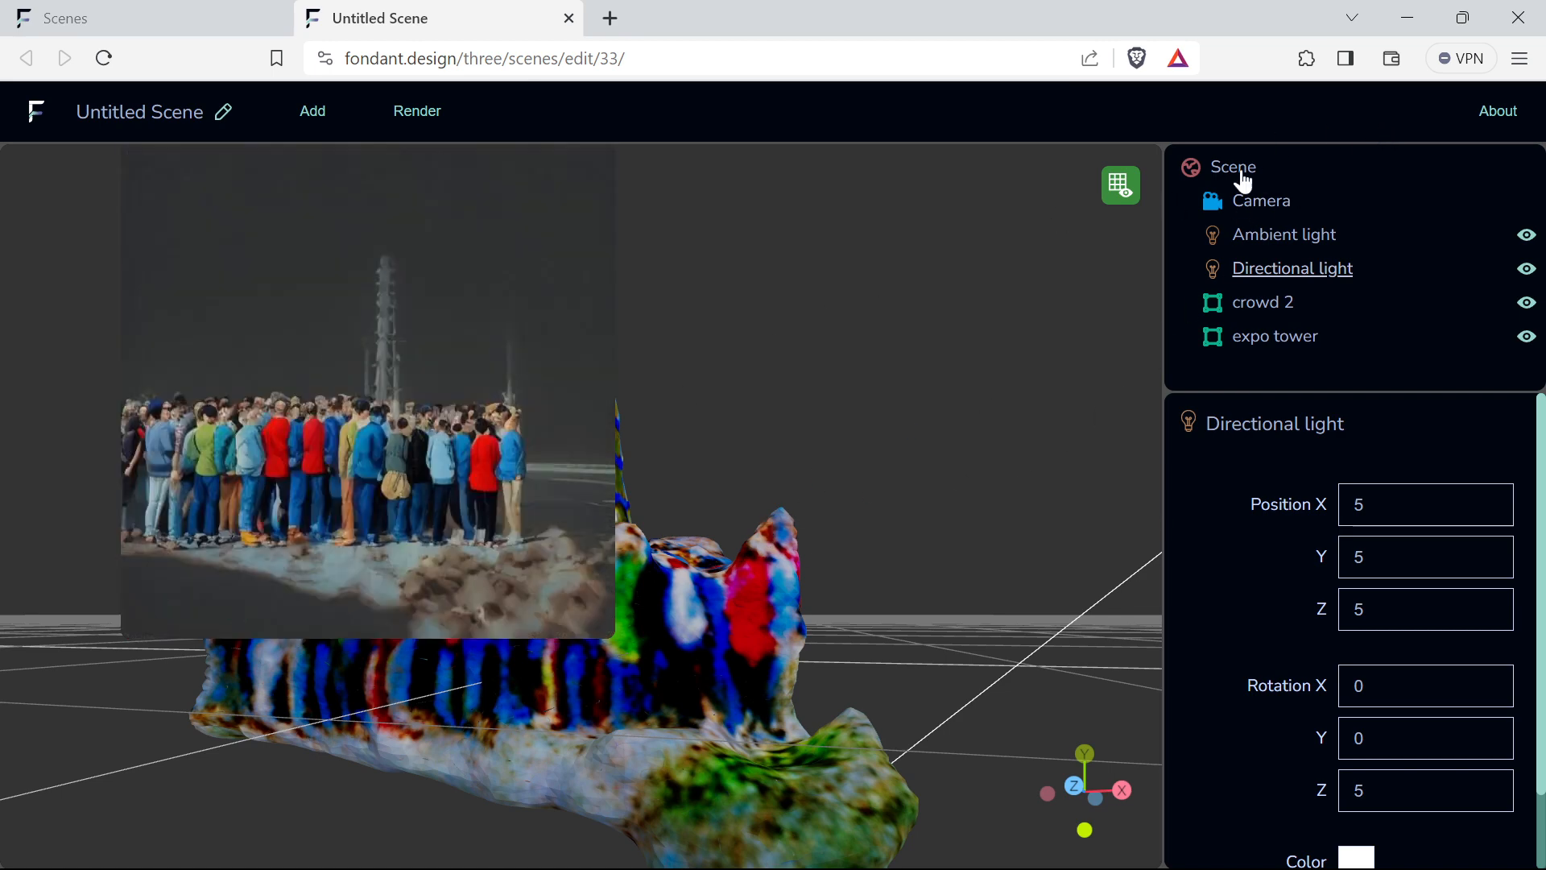
pyautogui.scroll(3, 836, 425)
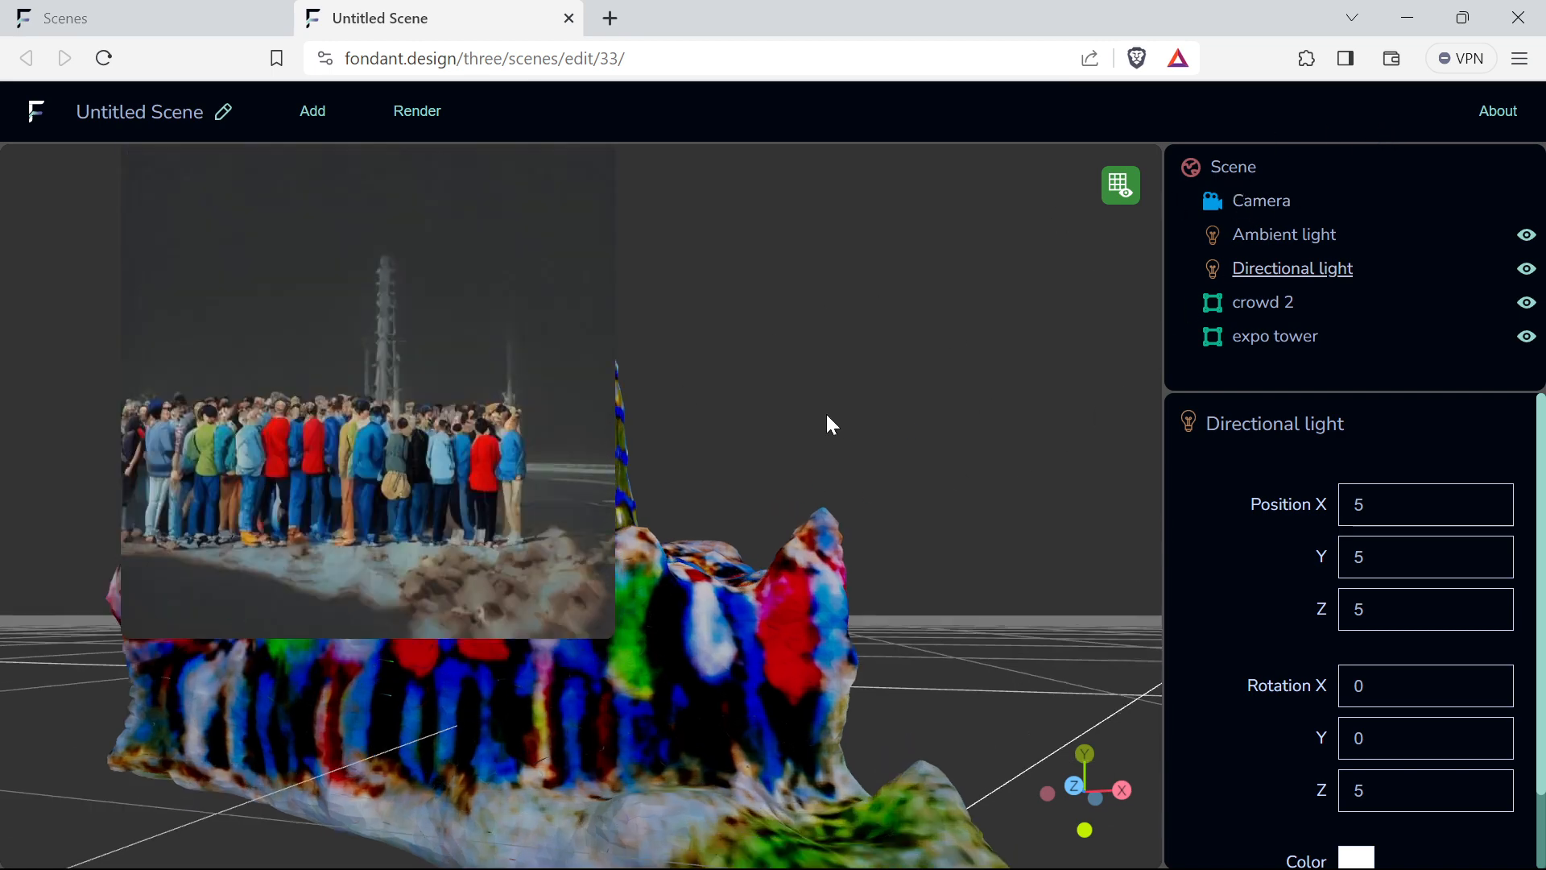
# - Change the scene's background color to a light blue and reframe the crowd so the render picks up the sky
pyautogui.click(1247, 167)
pyautogui.click(1361, 501)
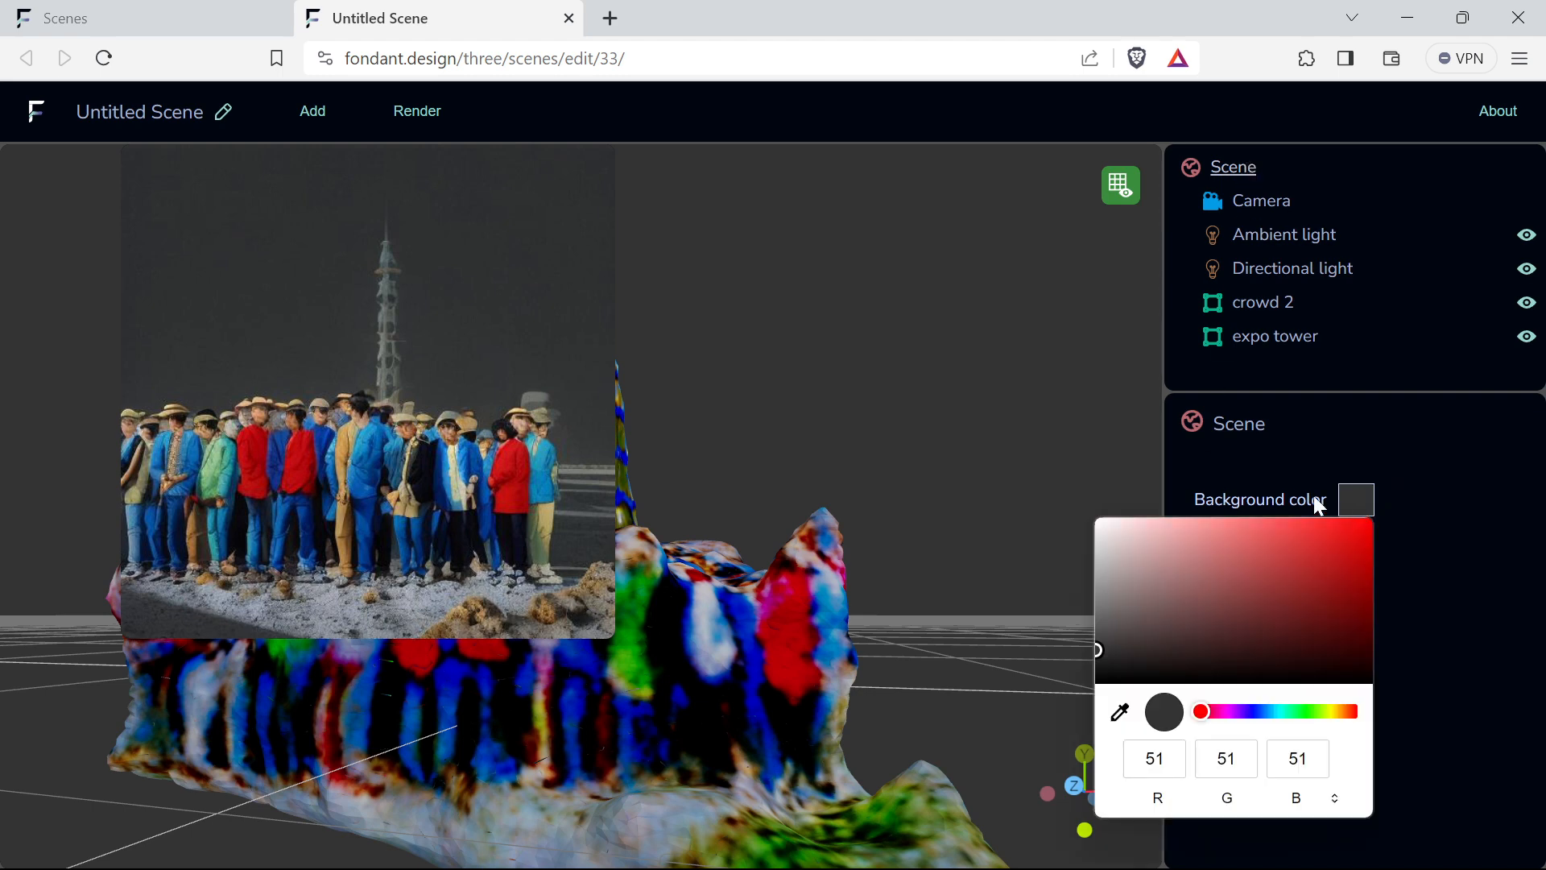
pyautogui.click(1261, 711)
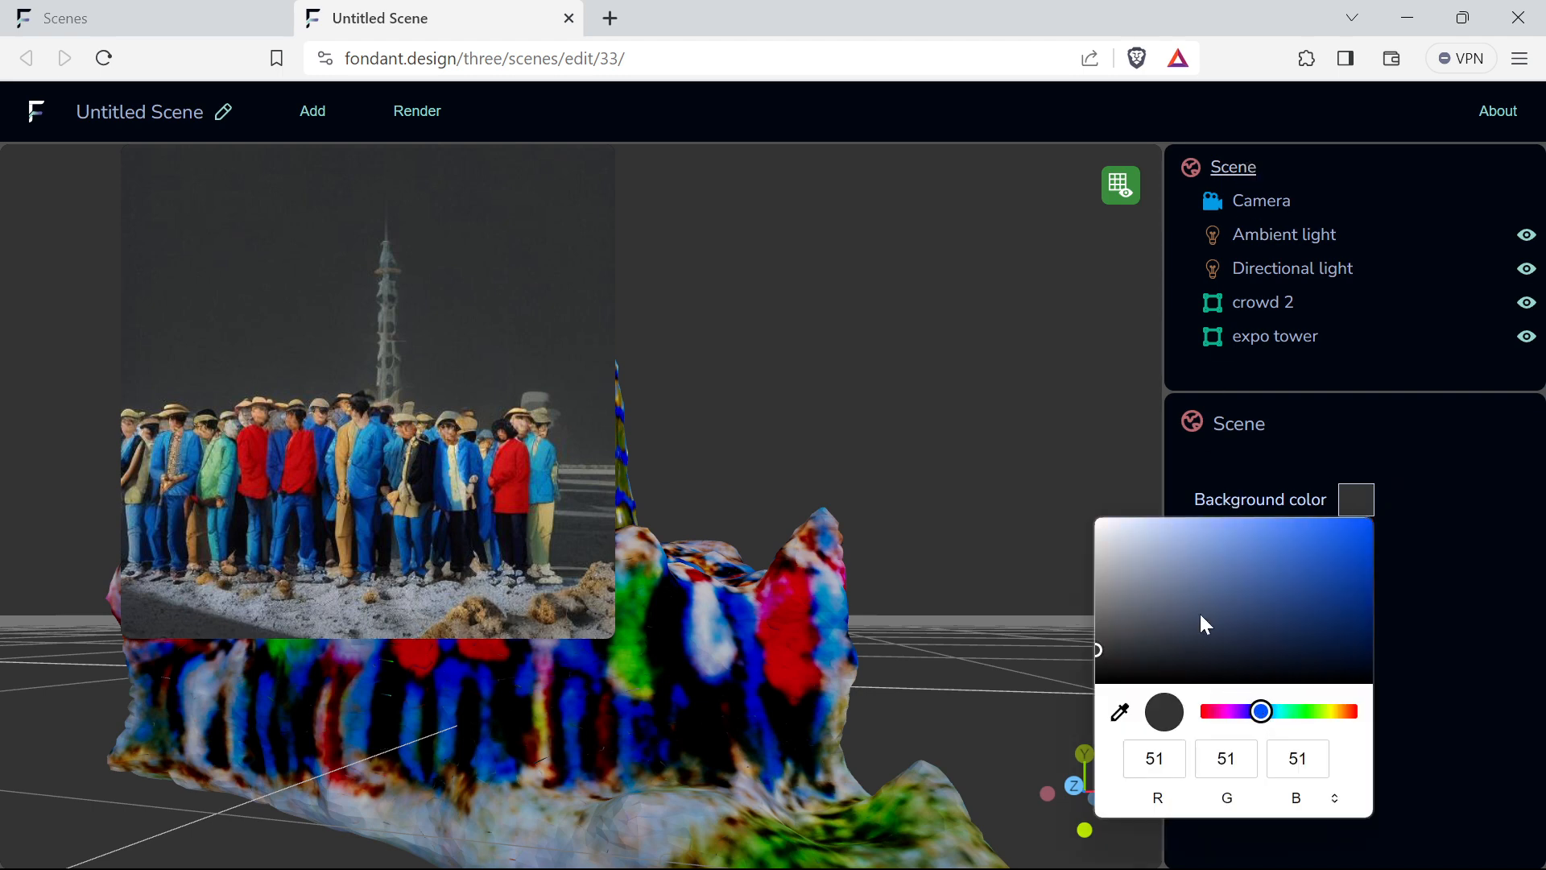
pyautogui.moveTo(1200, 614); pyautogui.dragTo(1236, 546)
pyautogui.moveTo(872, 503); pyautogui.dragTo(872, 527)
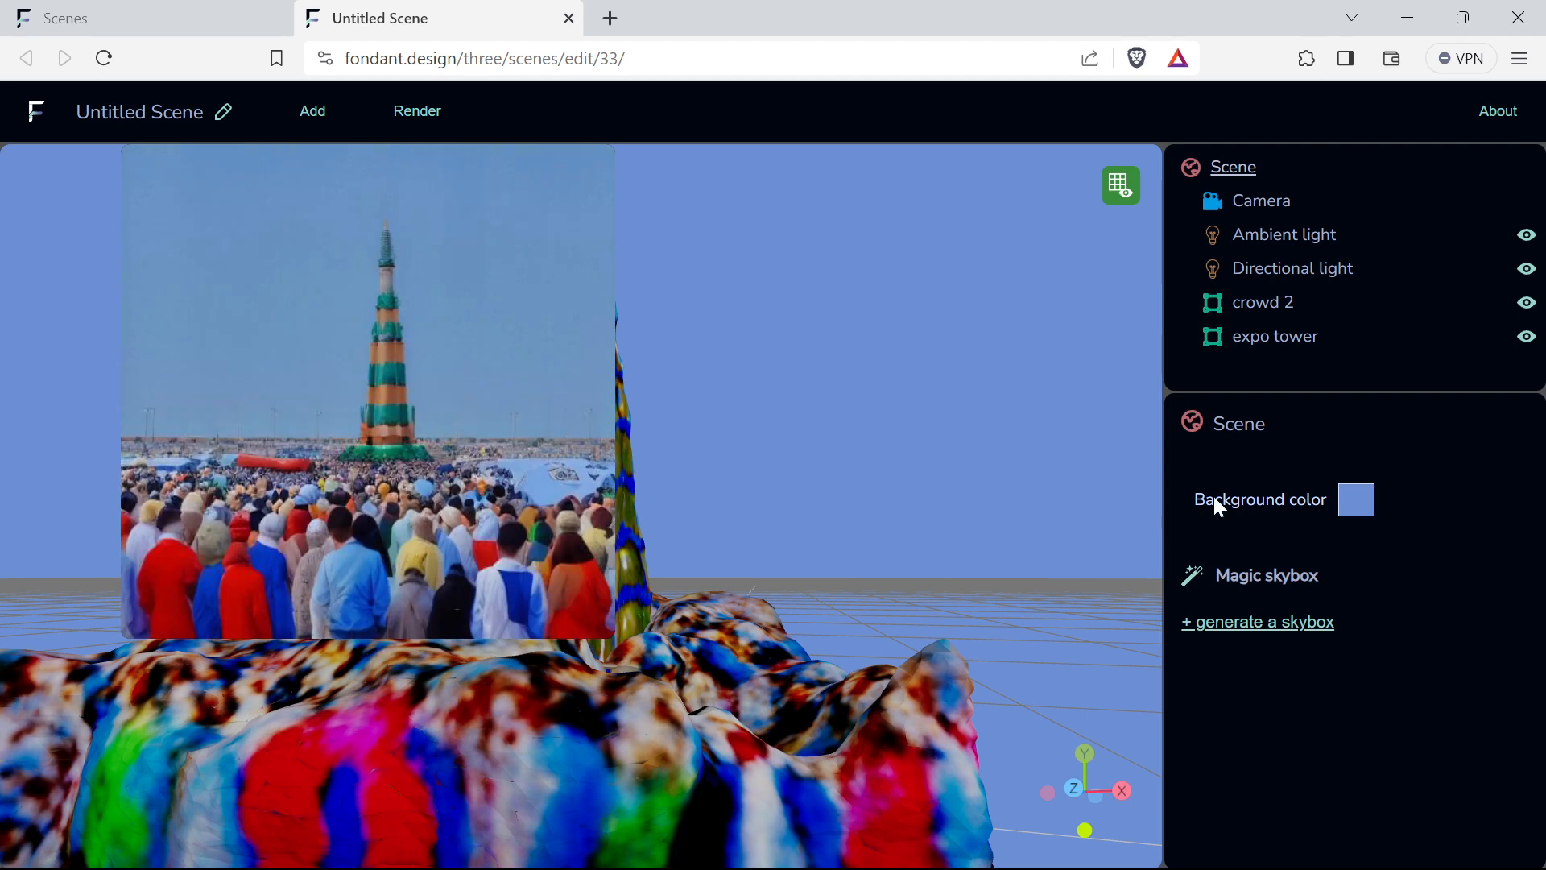
# - Generate a magic skybox from the prompt "clear blue sky later afternoon 70s" in the Realism style and close the dialog
pyautogui.click(1223, 636)
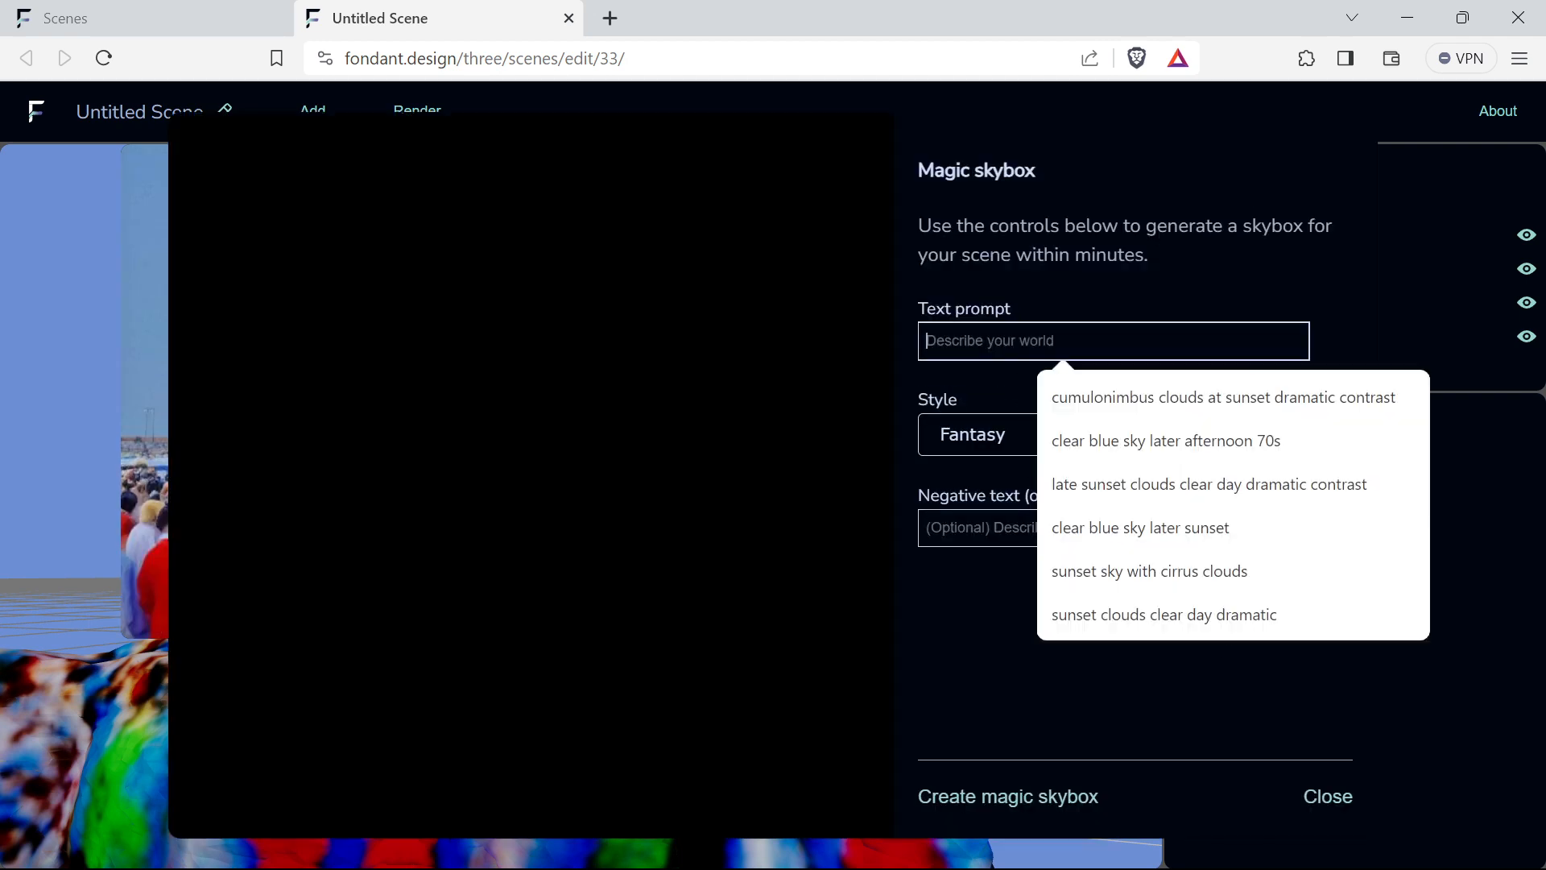
pyautogui.click(1128, 443)
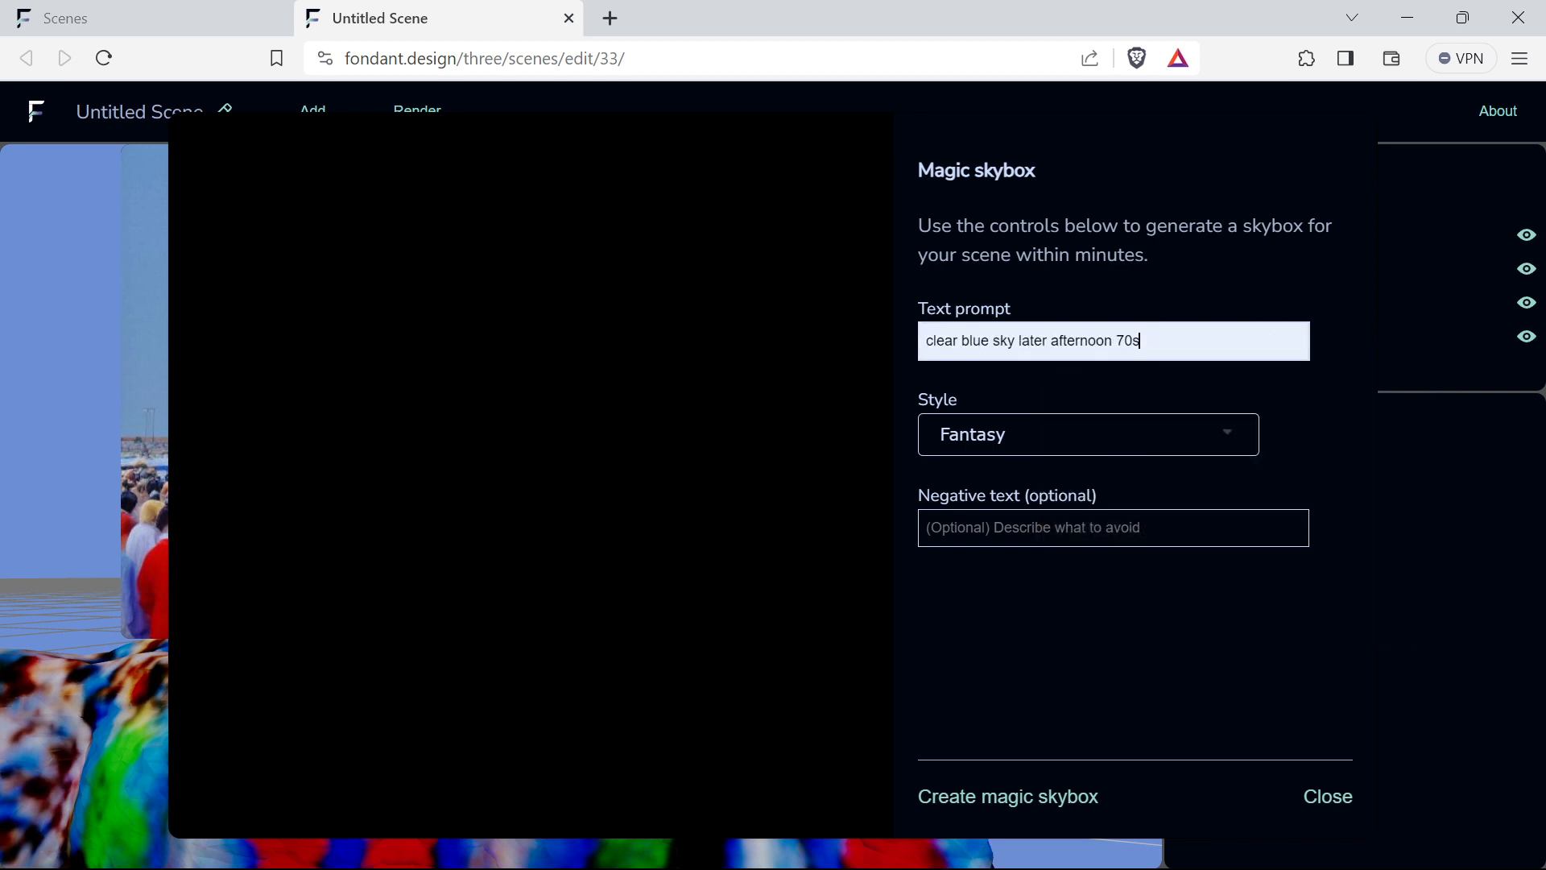
pyautogui.click(1025, 442)
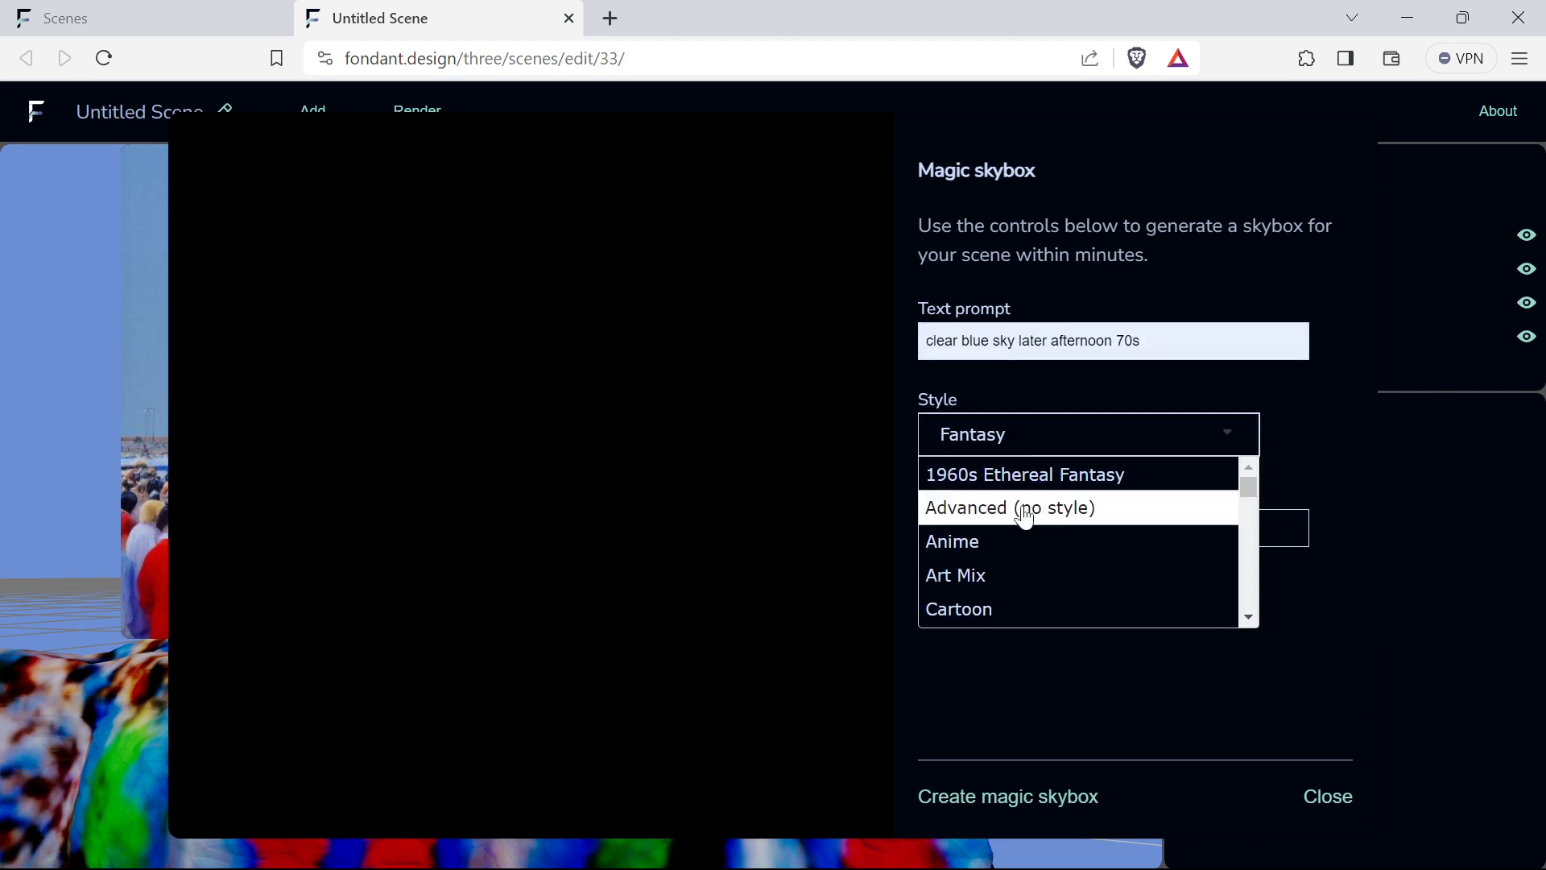
pyautogui.scroll(-3, 1025, 552)
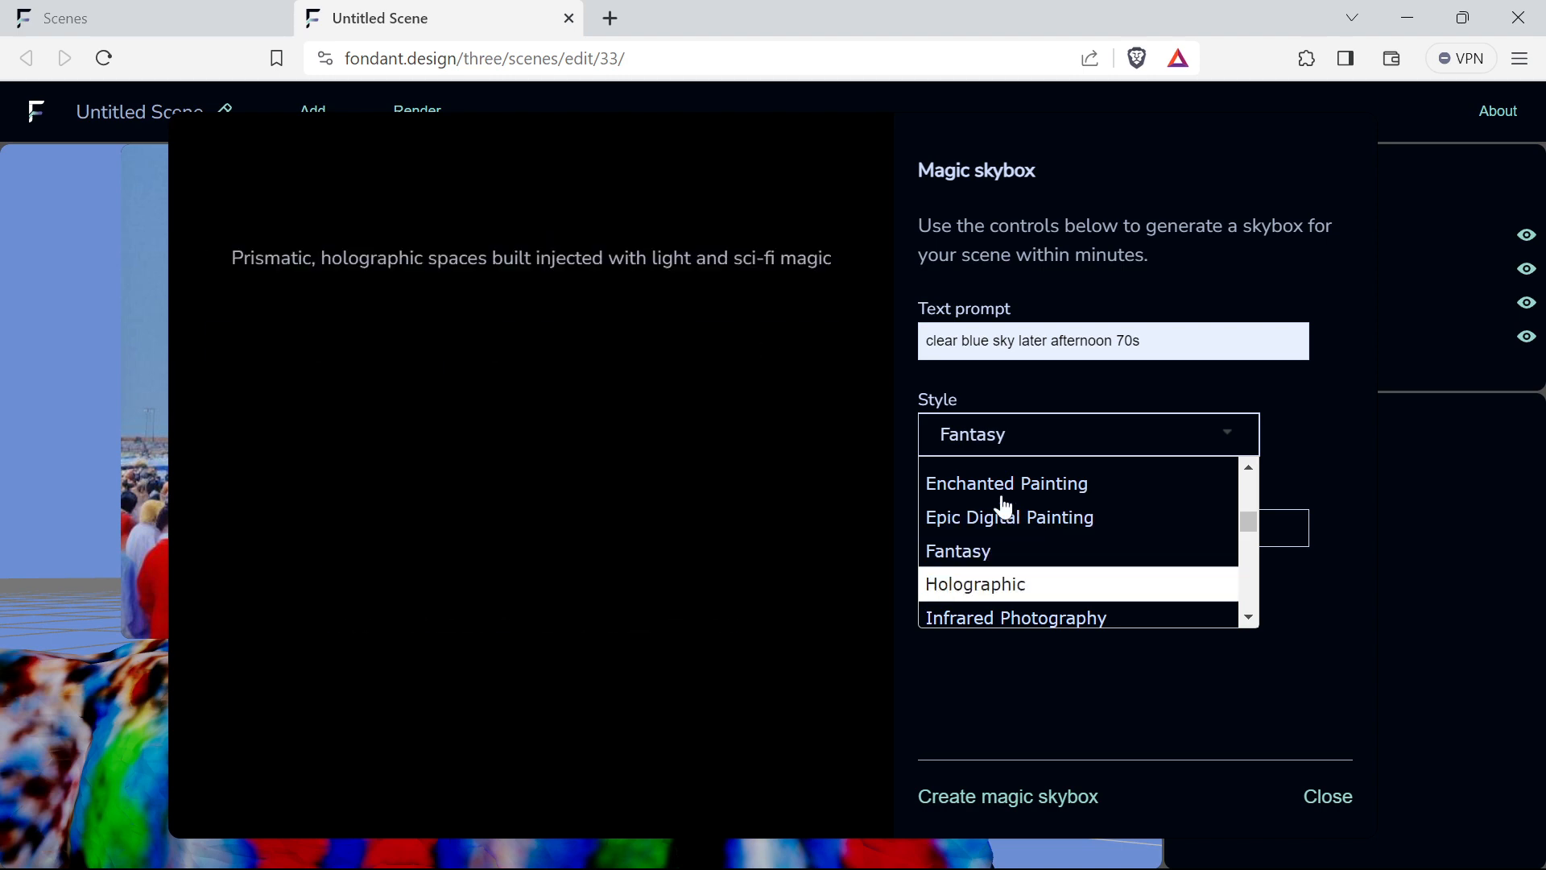
pyautogui.scroll(-5, 1013, 591)
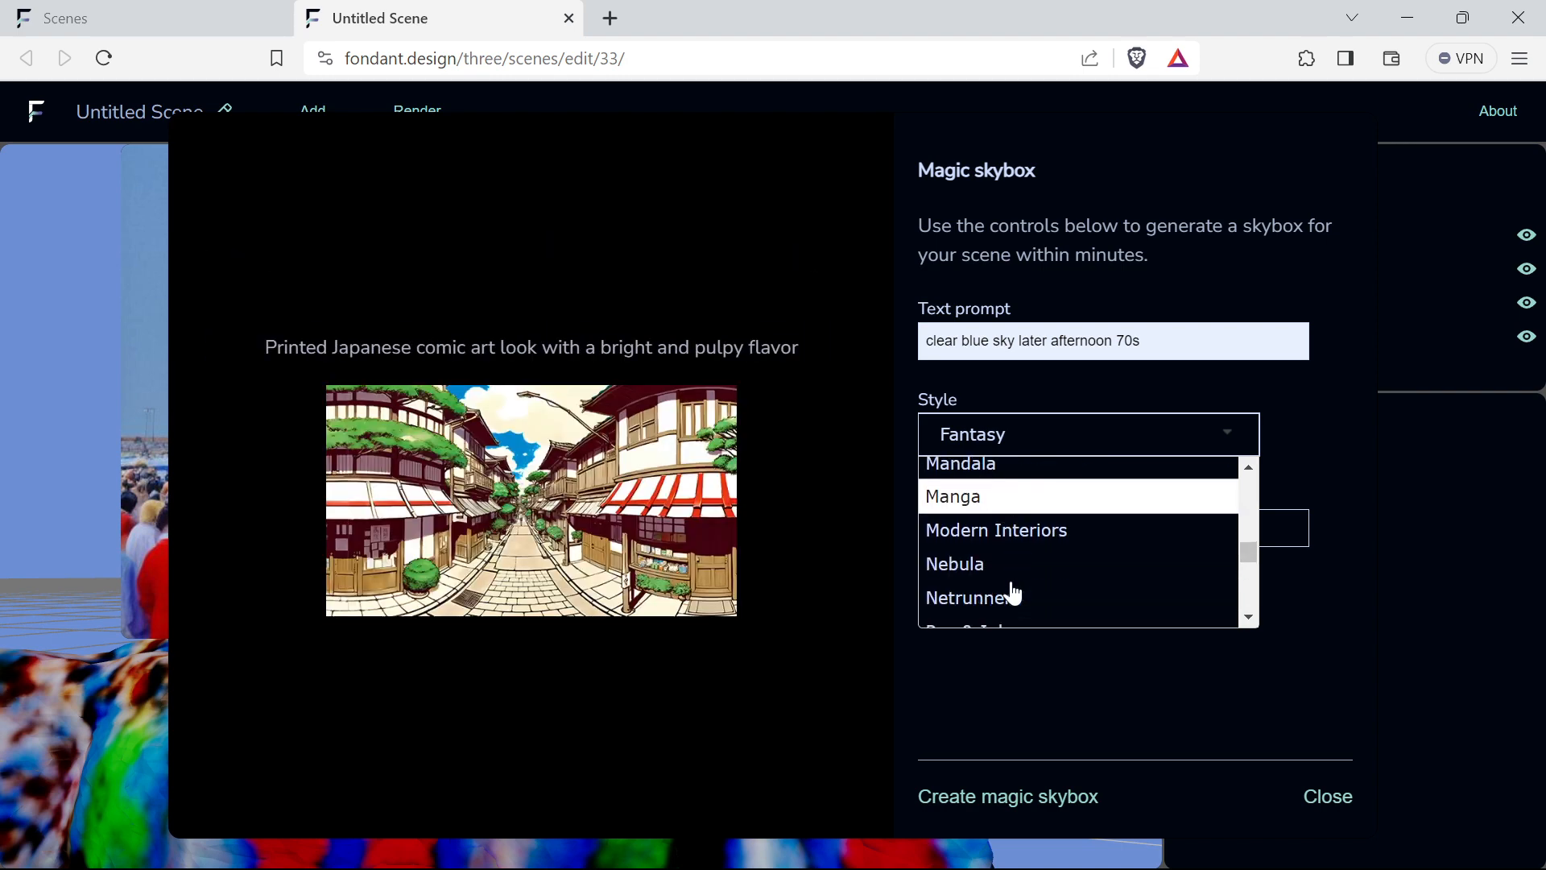
pyautogui.scroll(-1, 1011, 580)
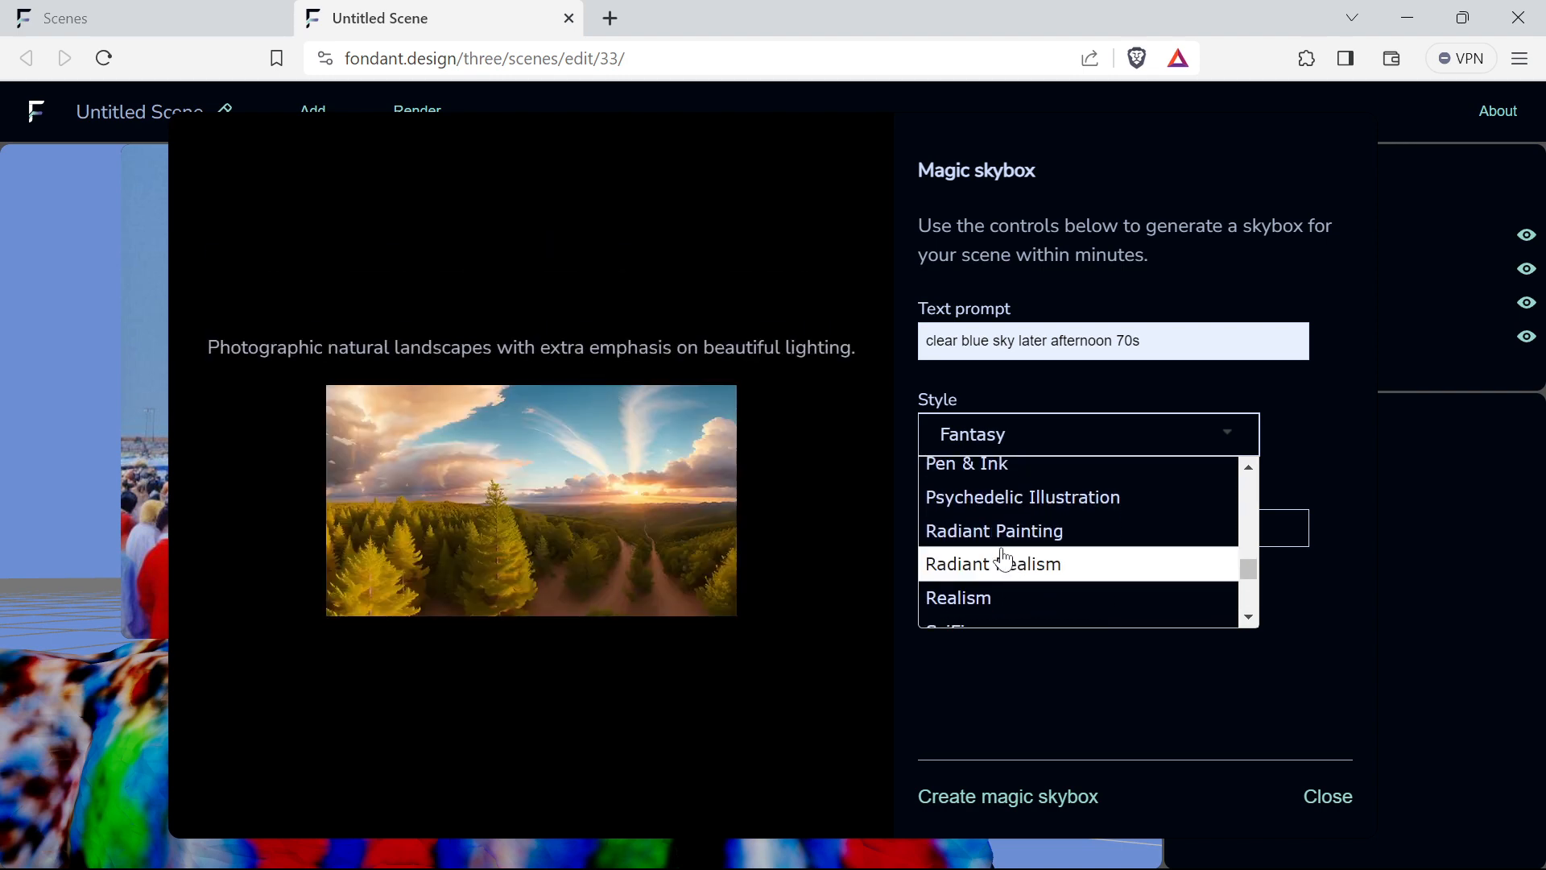
pyautogui.click(984, 595)
pyautogui.click(1035, 798)
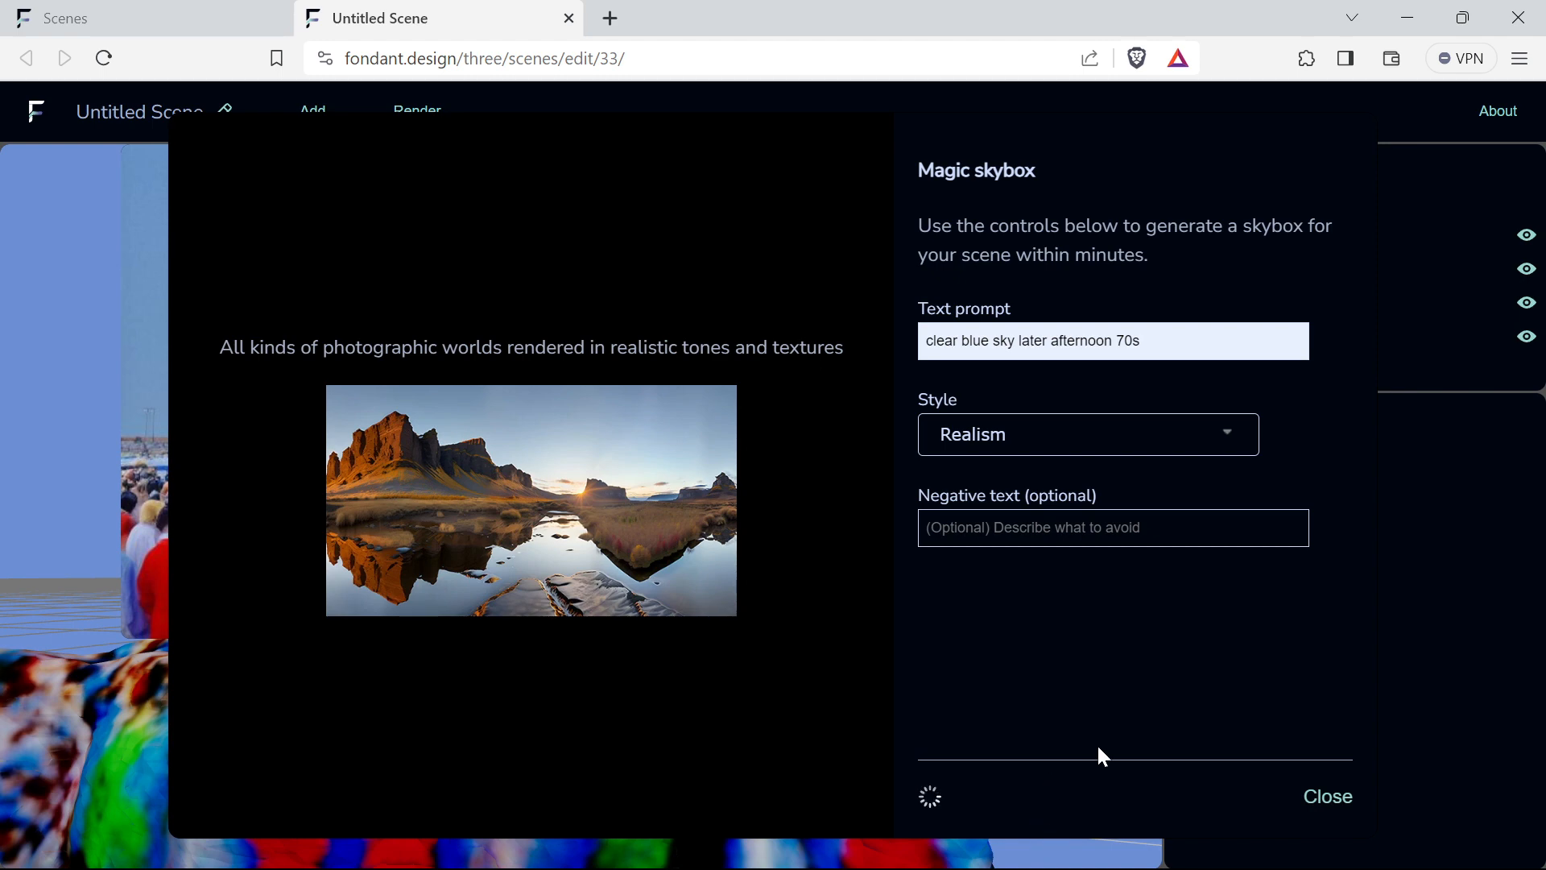
pyautogui.click(1327, 796)
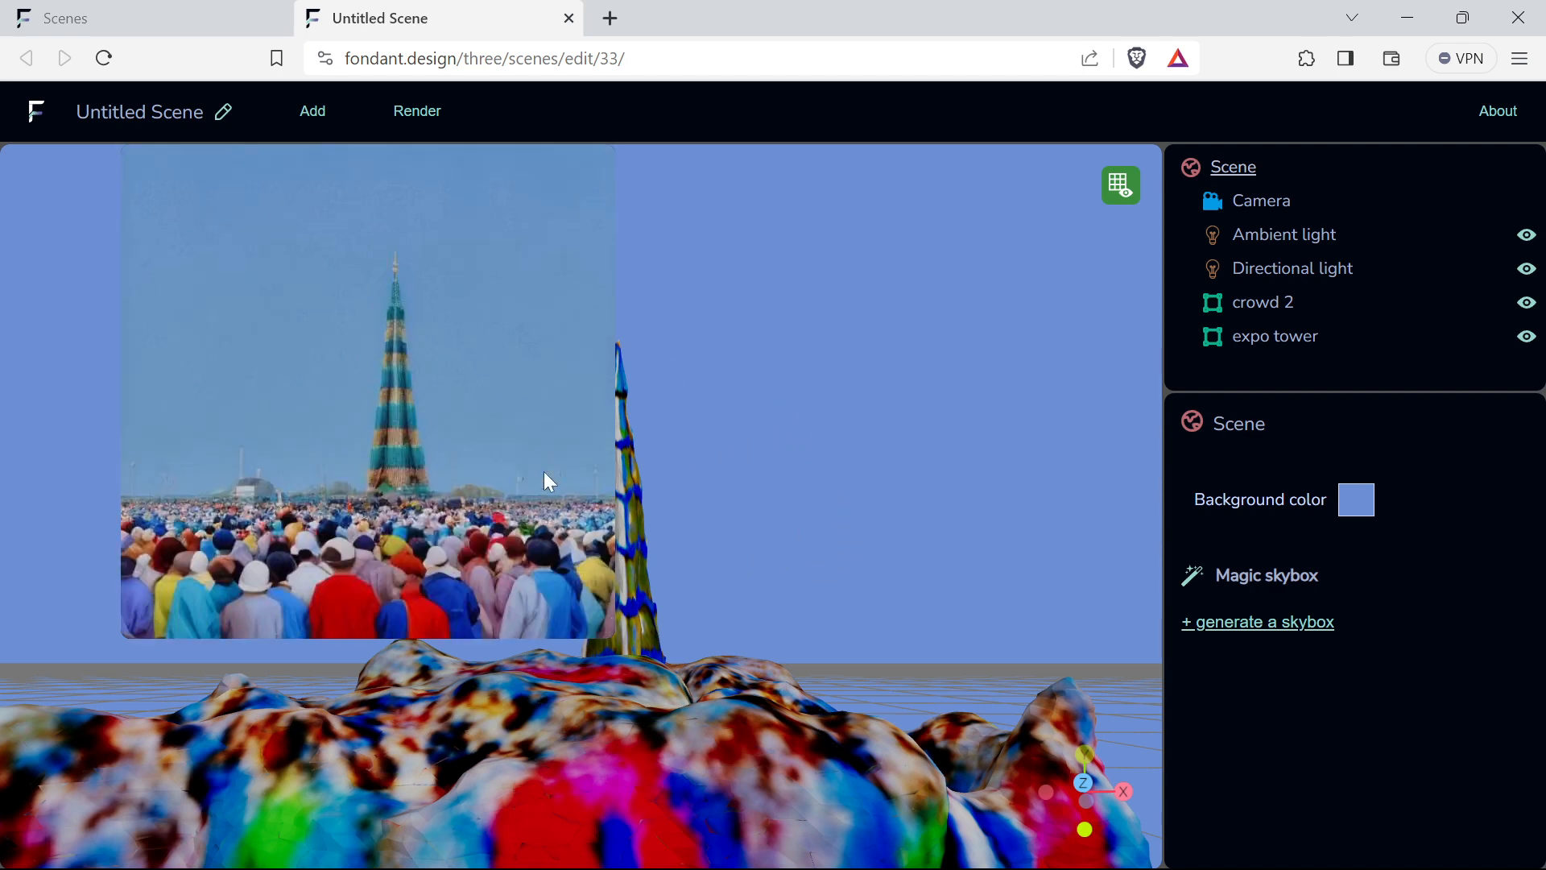
# - Reframe the view so the expo tower stands behind the crowd, trying several angles in the real-time render
pyautogui.moveTo(537, 488)
pyautogui.moveTo(529, 351)
pyautogui.moveTo(832, 504)
pyautogui.mouseDown()
pyautogui.moveTo(791, 511)
pyautogui.moveTo(825, 517)
pyautogui.mouseUp()
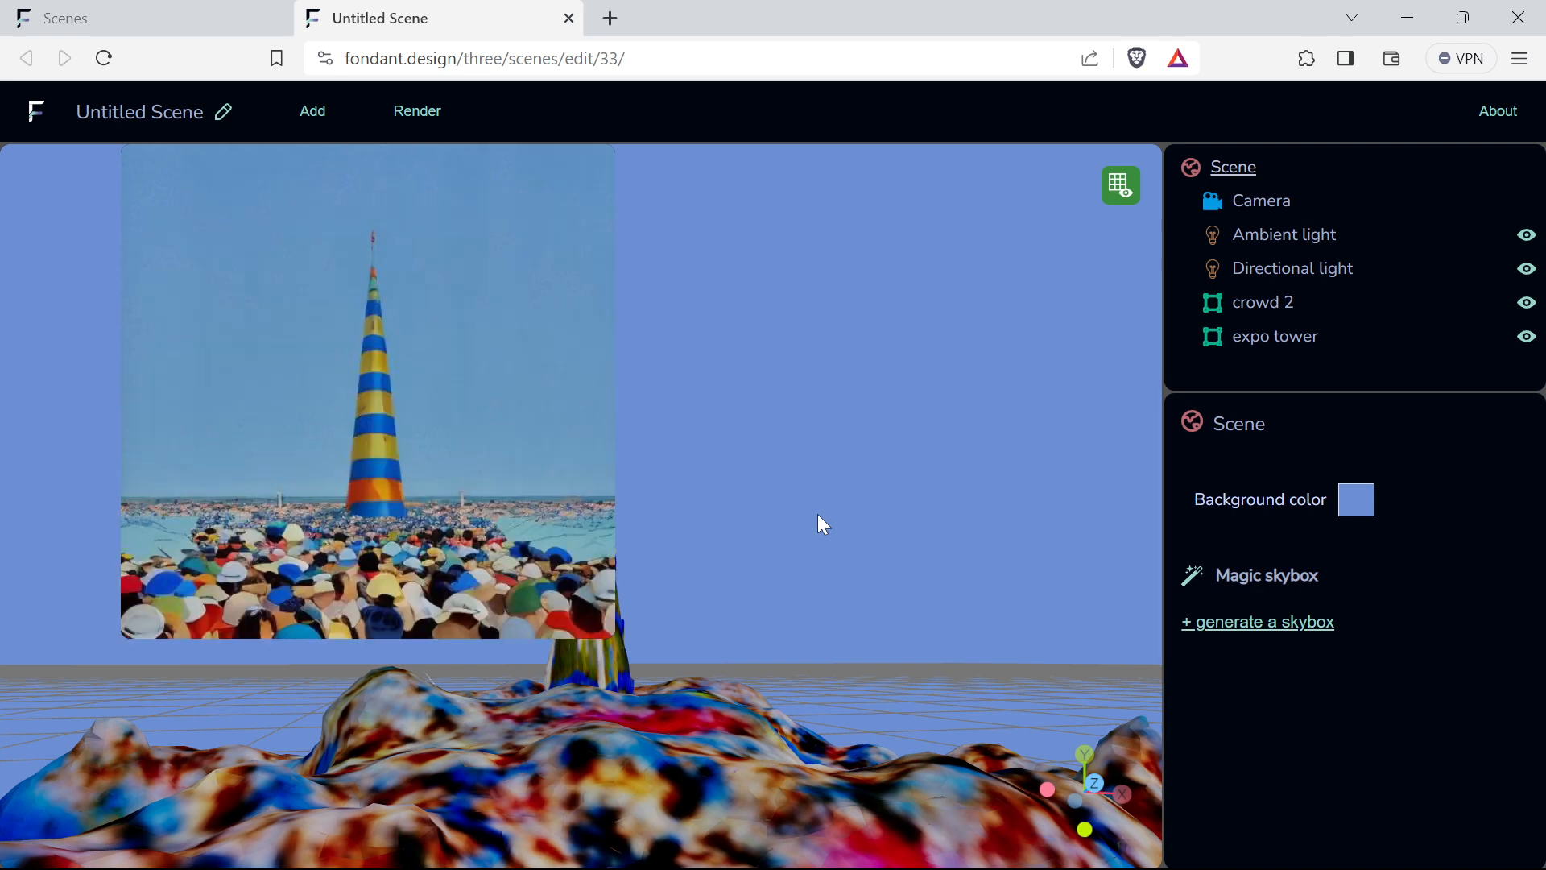
pyautogui.moveTo(785, 490); pyautogui.dragTo(733, 465)
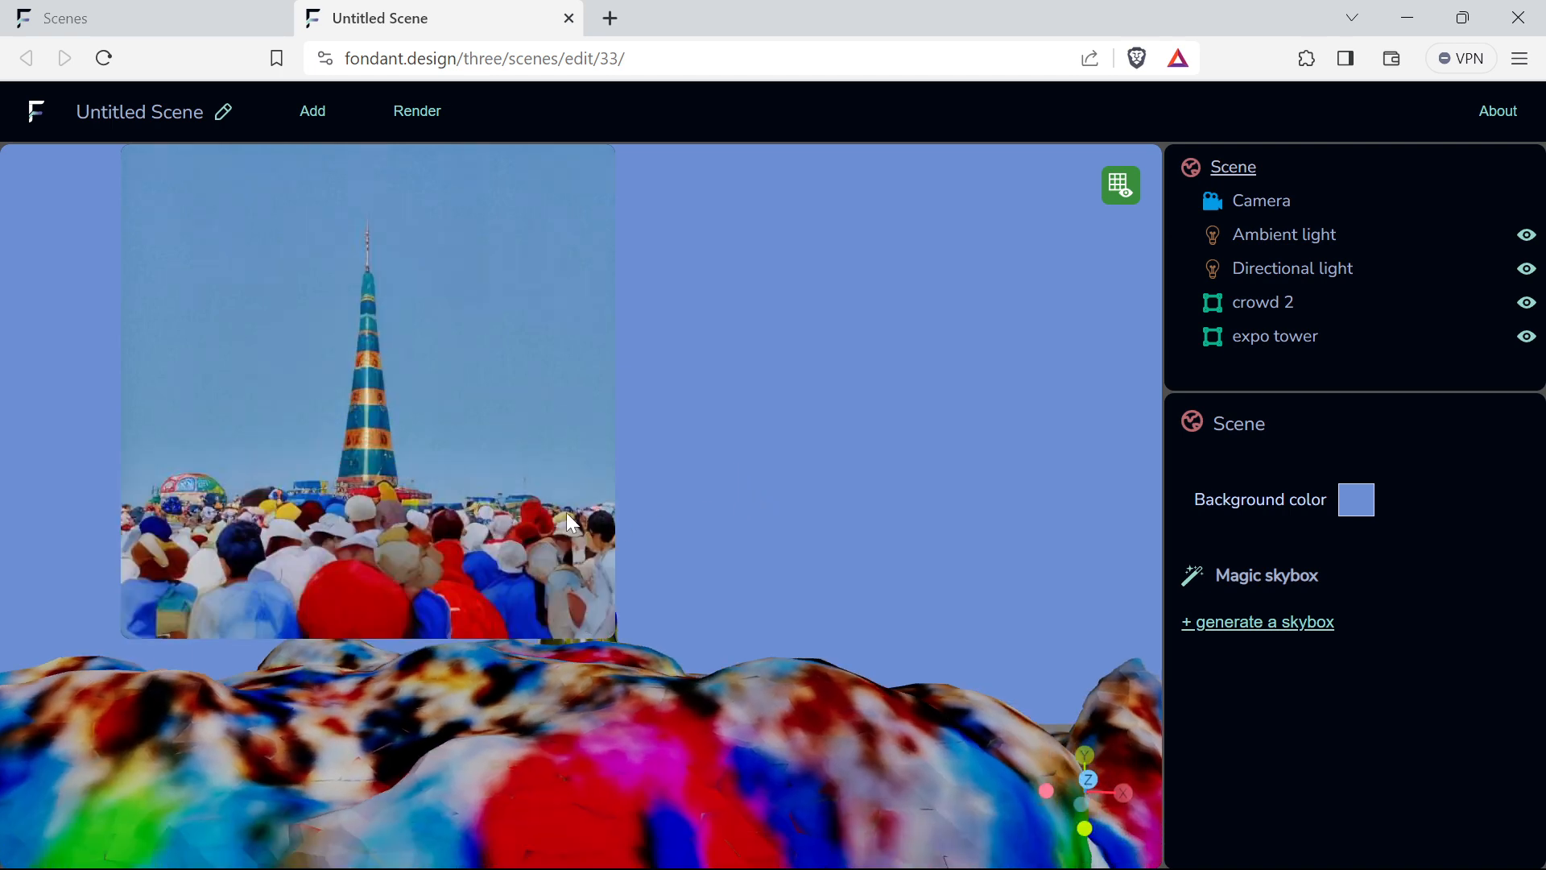
pyautogui.moveTo(452, 299)
pyautogui.moveTo(872, 456); pyautogui.dragTo(843, 479, button='right')
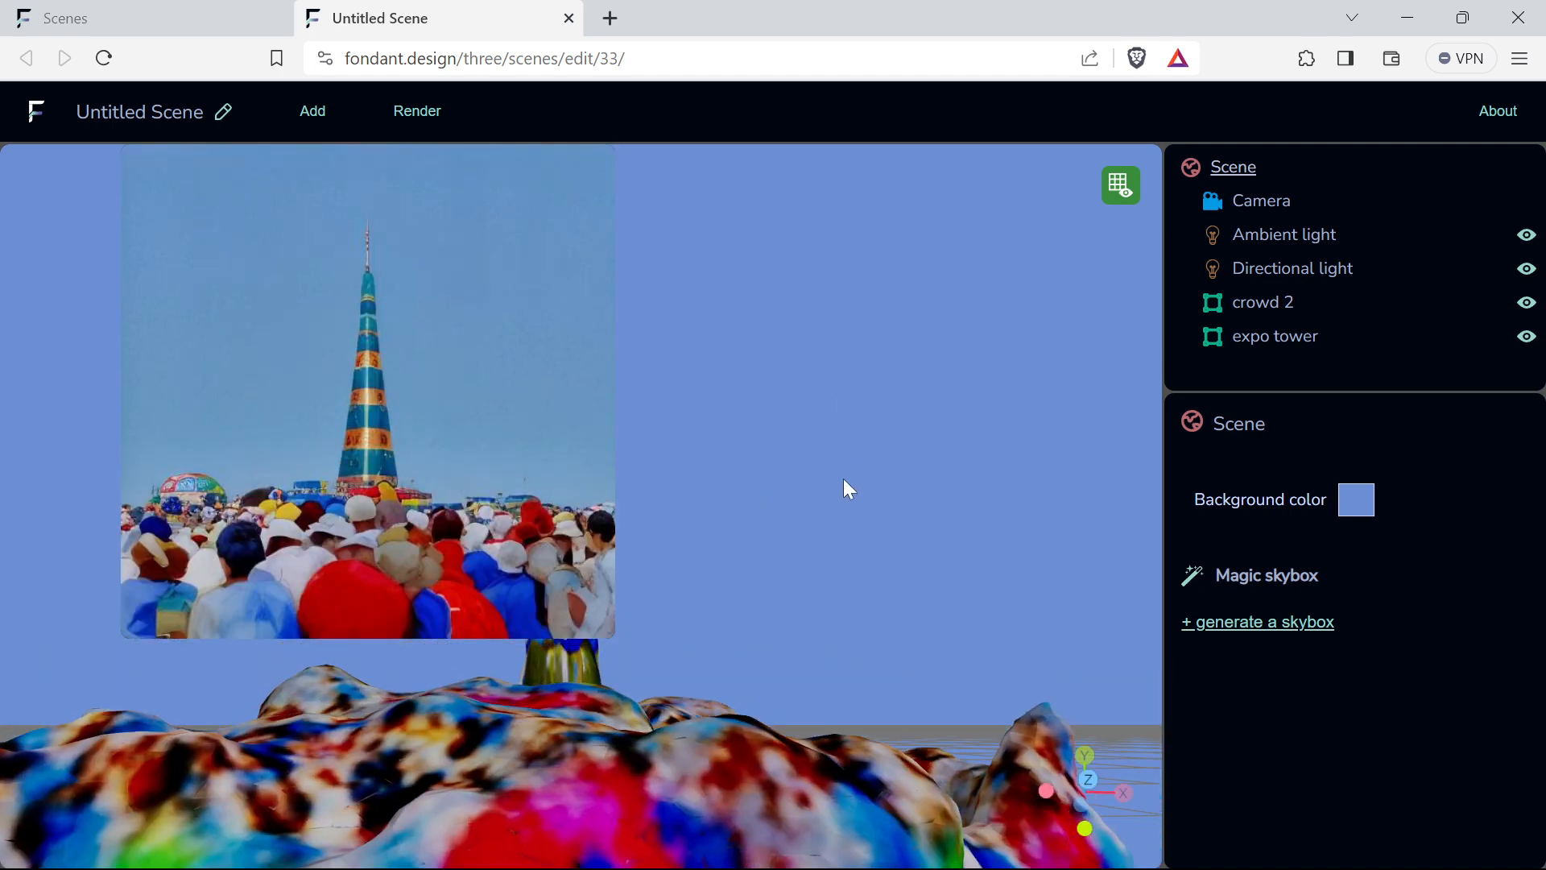
pyautogui.moveTo(788, 499); pyautogui.dragTo(753, 509)
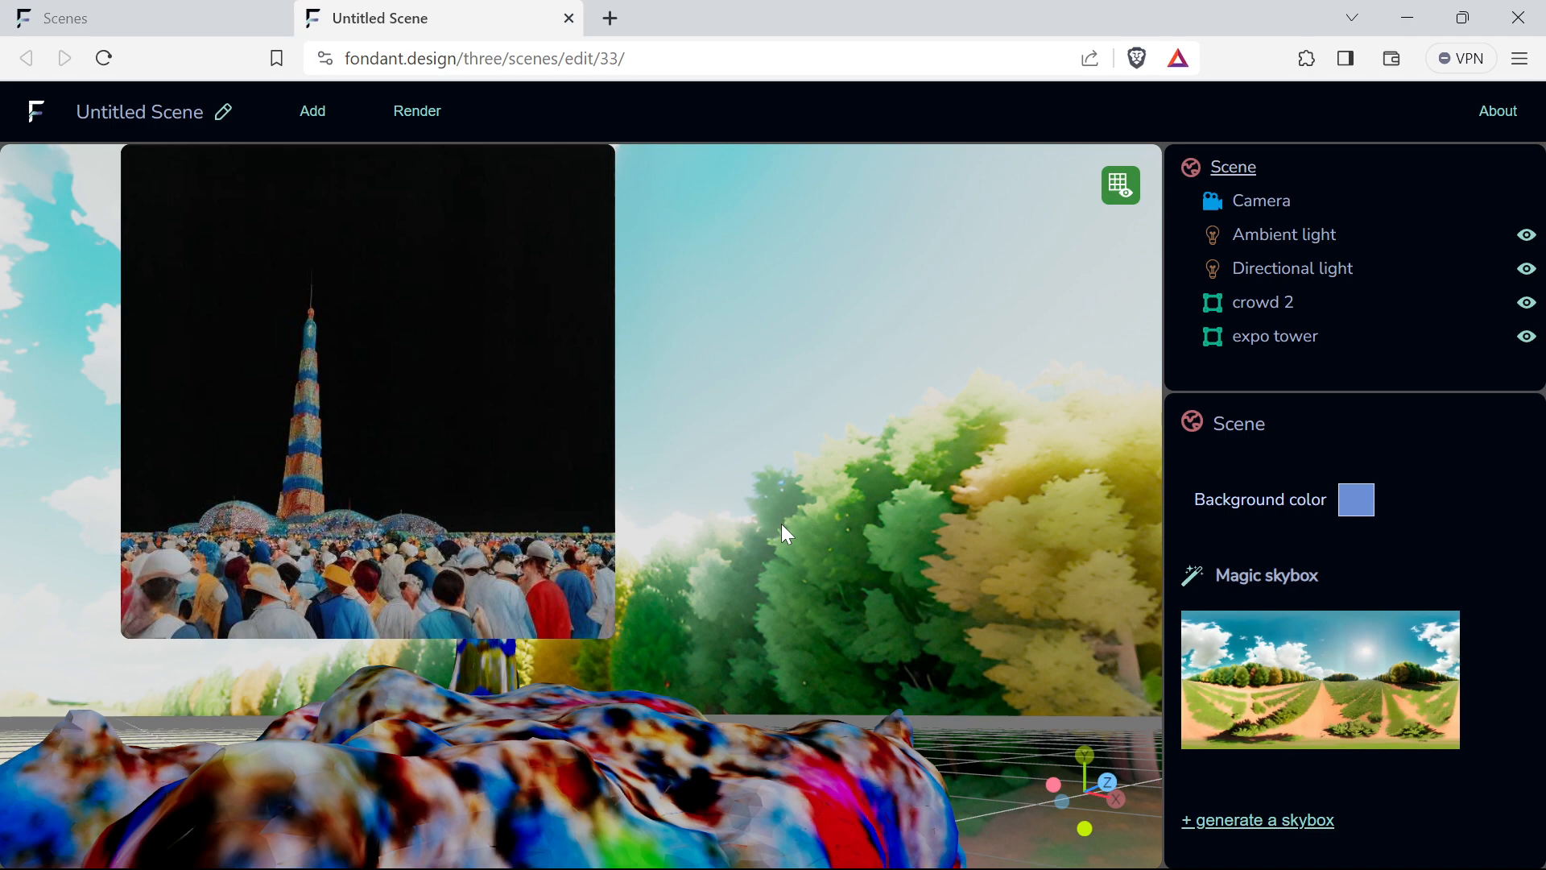
# - Frame the tower from low and close behind the crowd against the cloudy part of the skybox
pyautogui.moveTo(785, 527)
pyautogui.mouseDown()
pyautogui.moveTo(864, 514)
pyautogui.moveTo(794, 499)
pyautogui.mouseUp()
pyautogui.moveTo(802, 496); pyautogui.dragTo(849, 511, button='right')
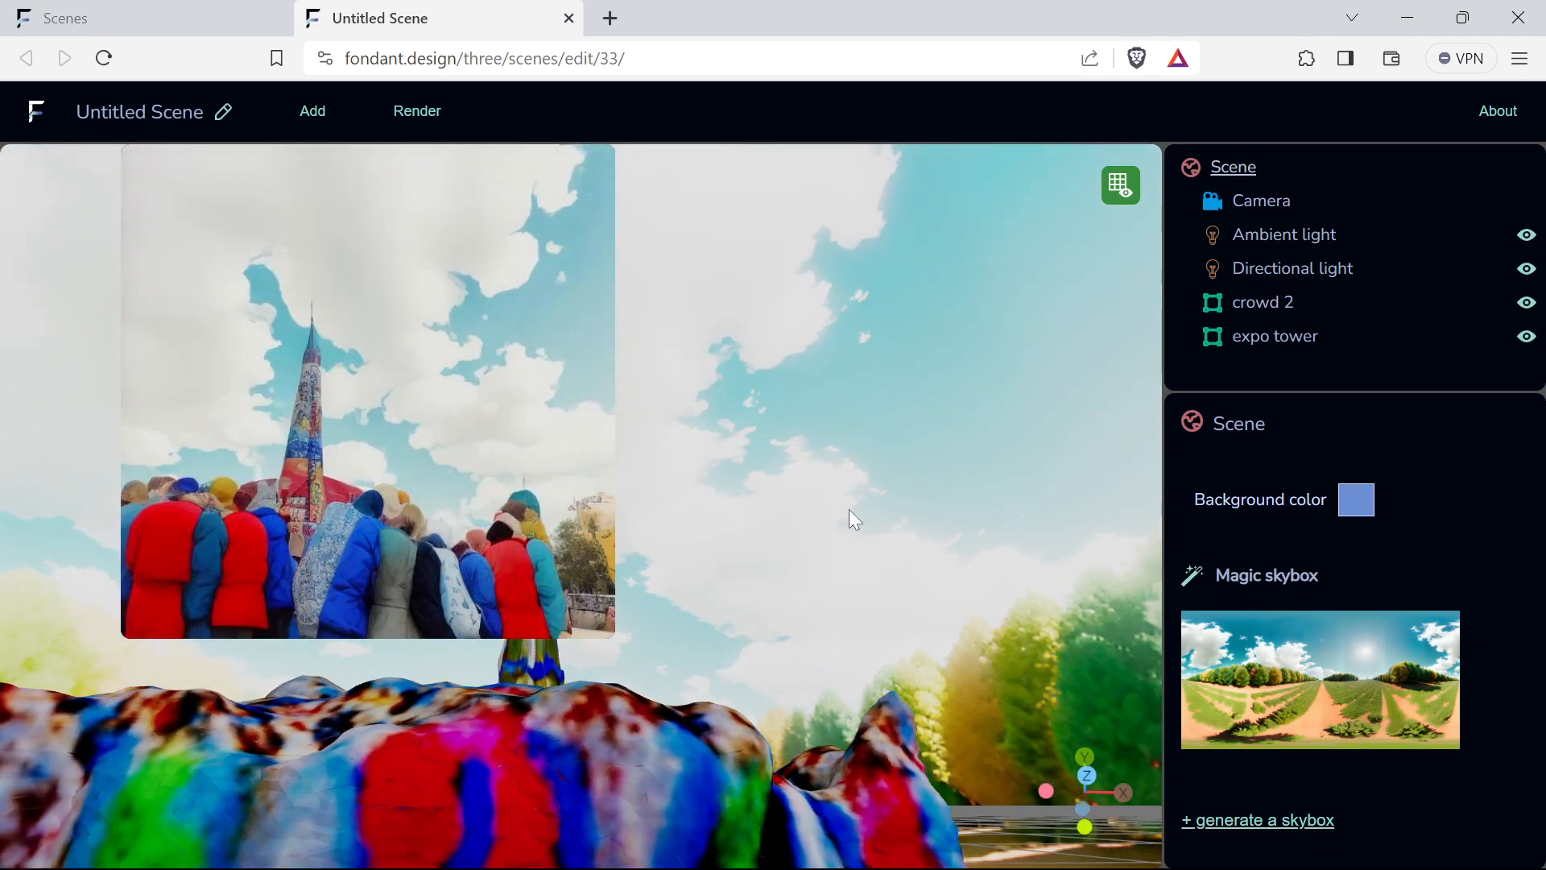
pyautogui.moveTo(801, 499); pyautogui.dragTo(802, 491)
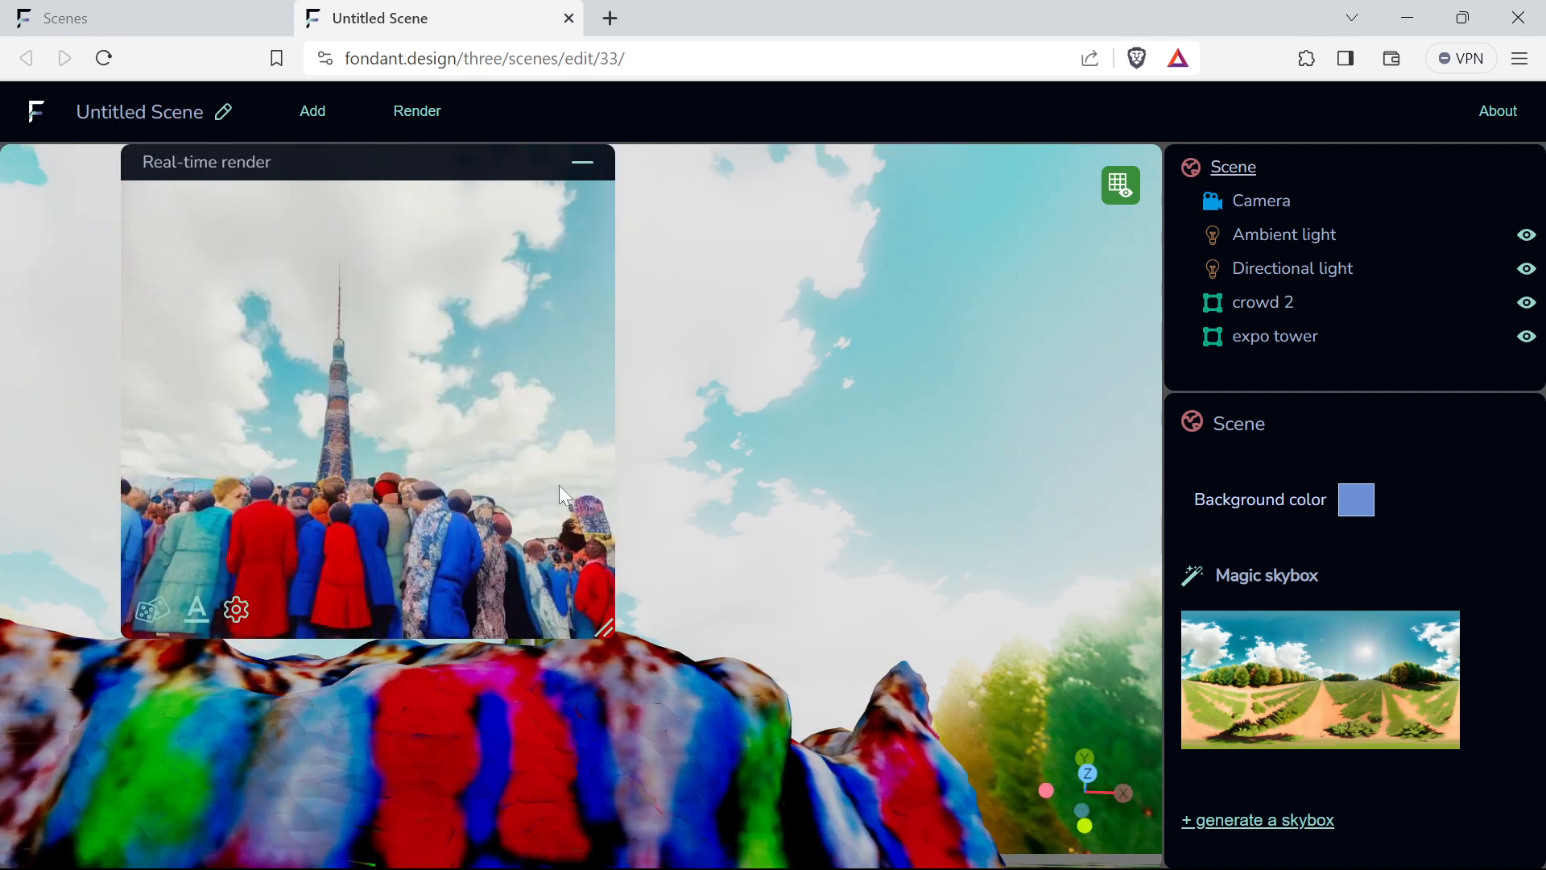
# - Set the ambient light's color to dusty pink (RGB 200, 126, 126) and its intensity to 2
pyautogui.click(1242, 251)
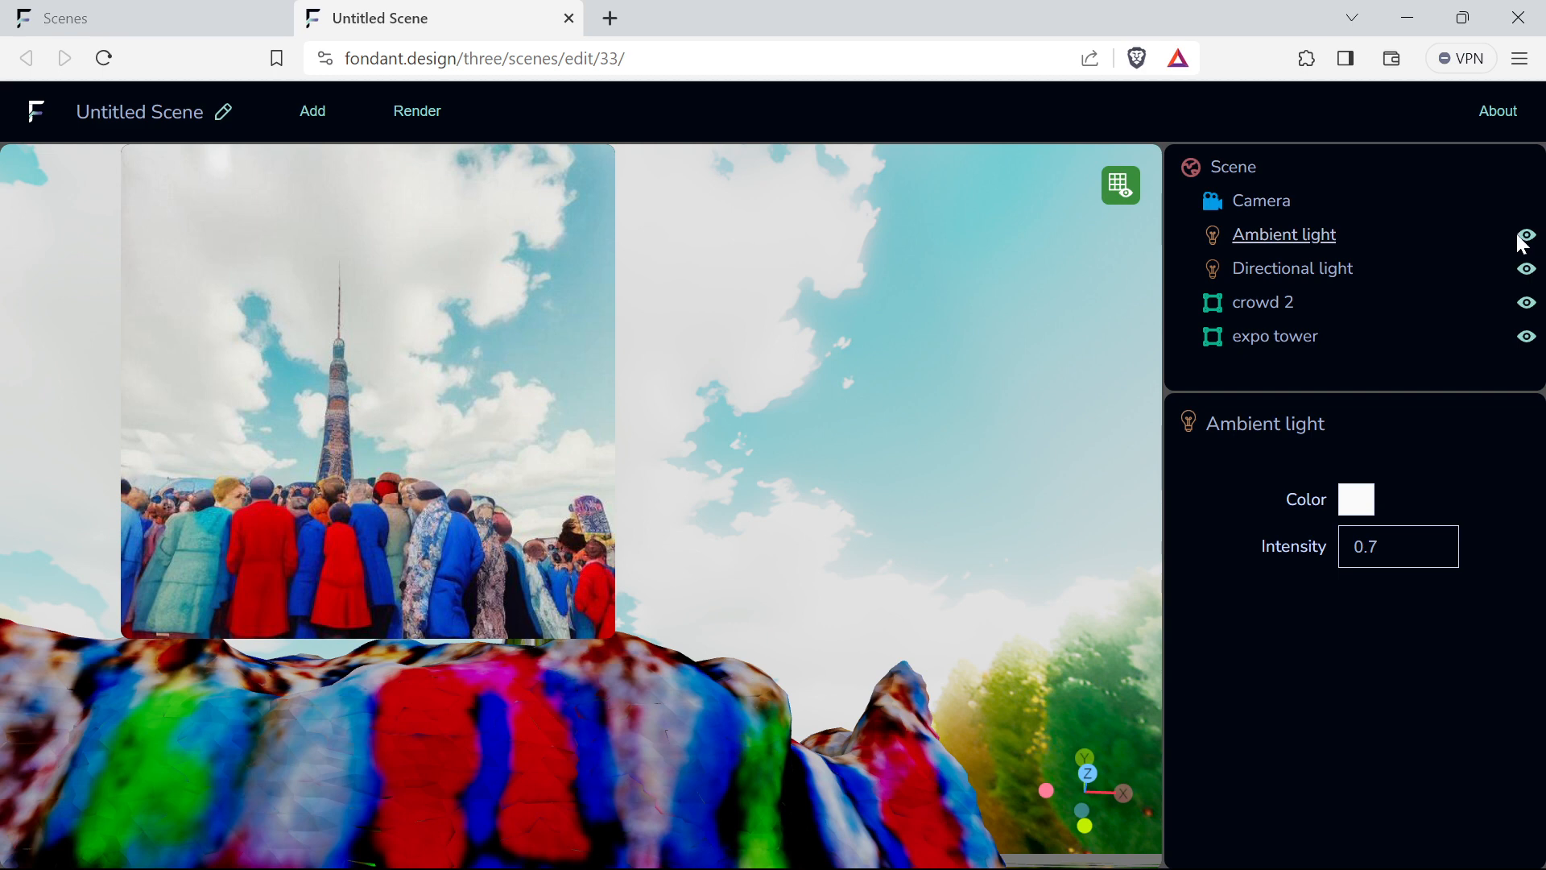
pyautogui.click(1368, 512)
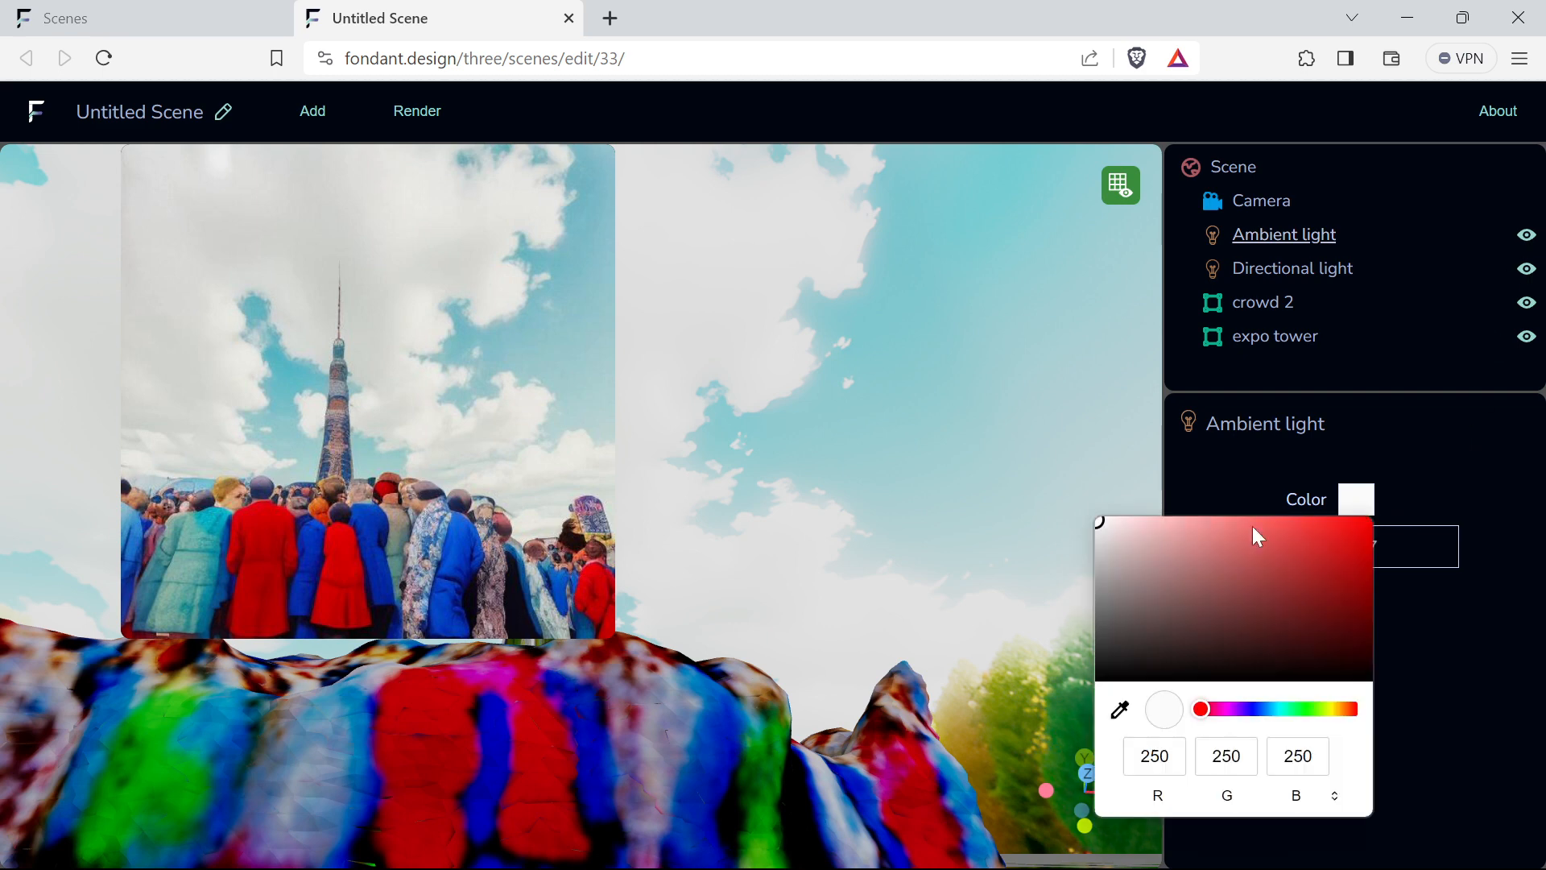
pyautogui.click(1196, 552)
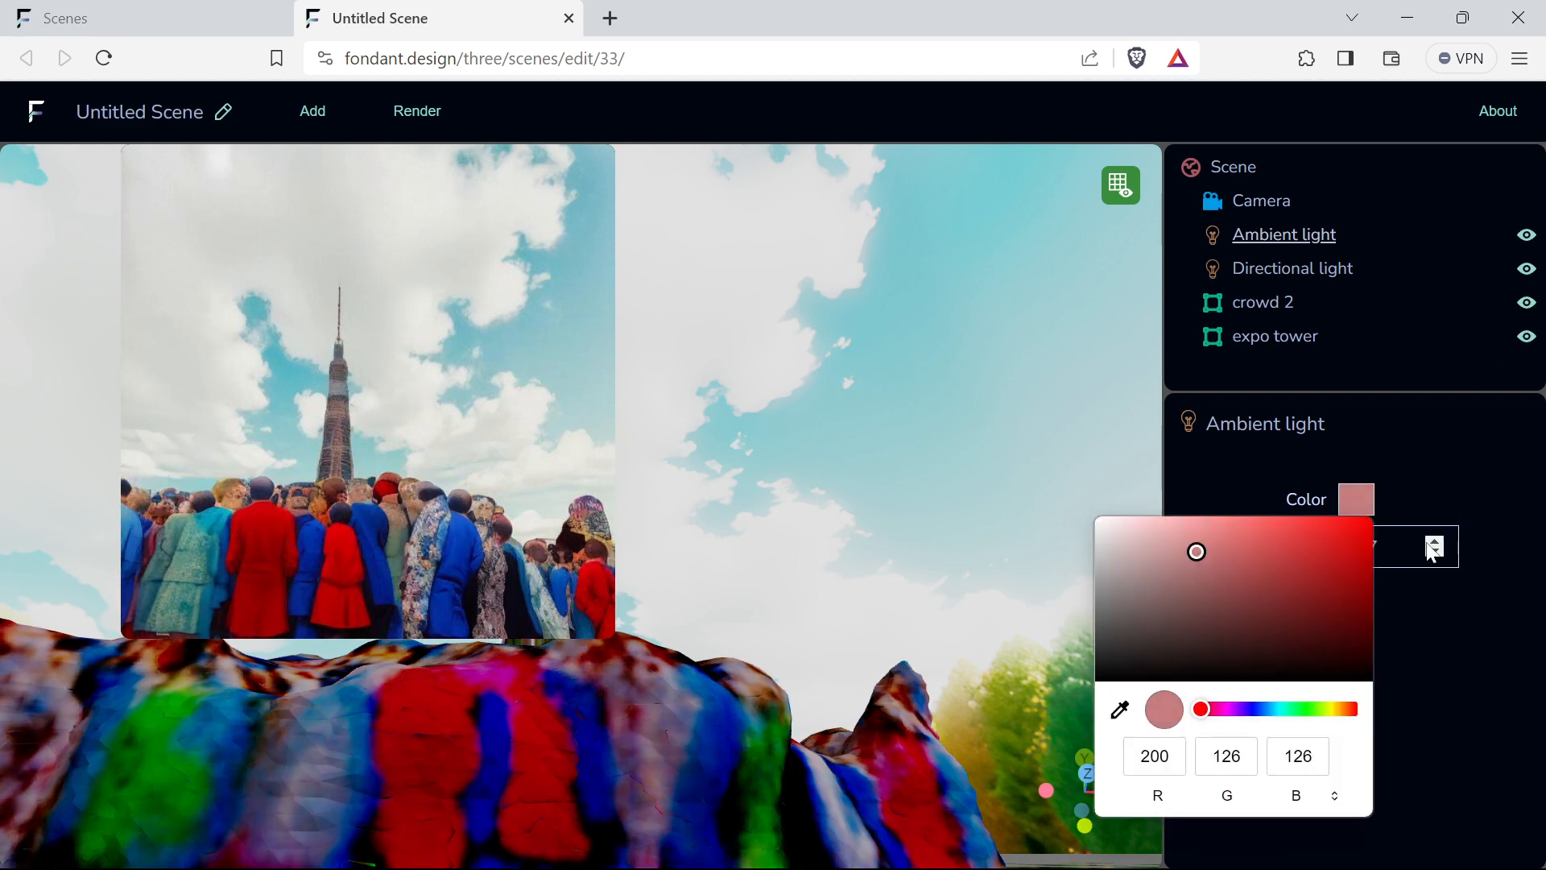
pyautogui.click(1426, 513)
pyautogui.moveTo(1370, 548); pyautogui.dragTo(1189, 577)
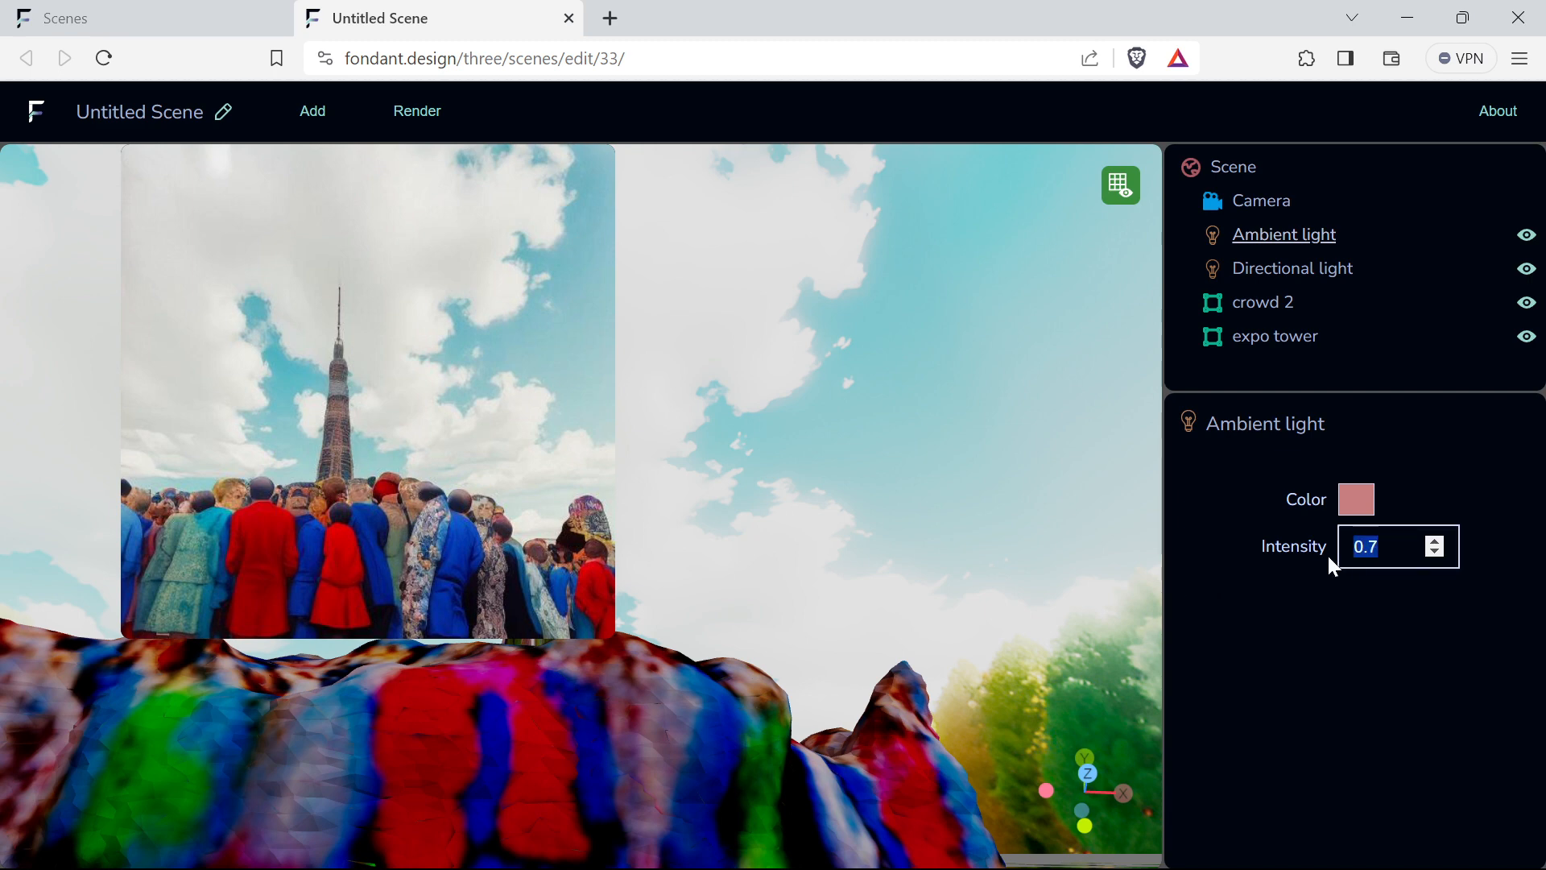
pyautogui.write('2')
pyautogui.click(1370, 625)
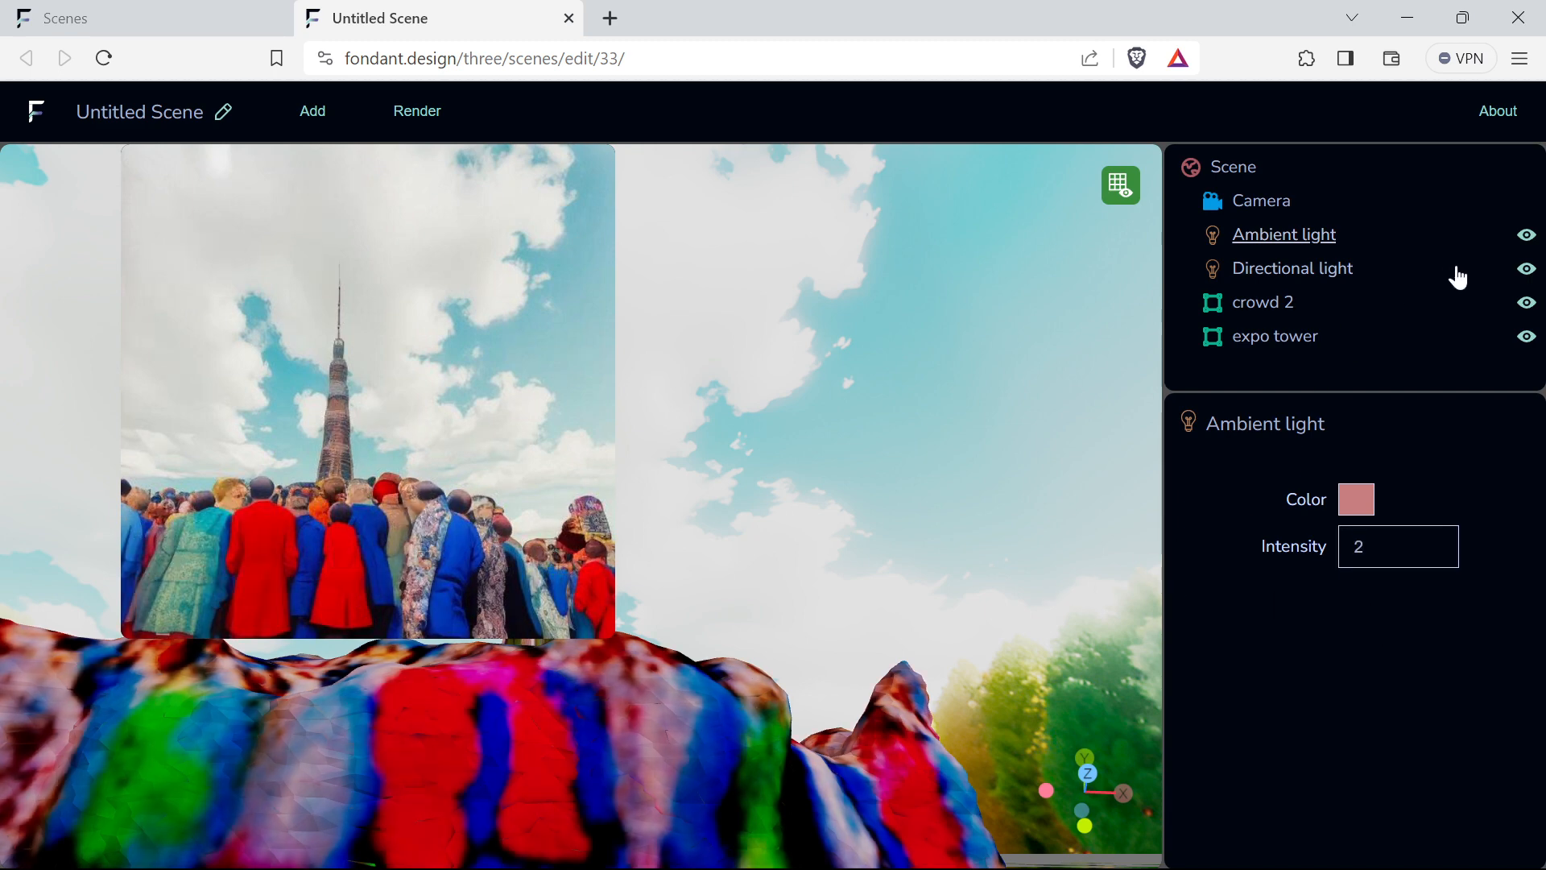
# - Toggle the directional light off and on to compare the lighting, and set the ambient light's intensity to 1
pyautogui.click(1528, 273)
pyautogui.click(1529, 272)
pyautogui.doubleClick(1369, 548)
pyautogui.write('1')
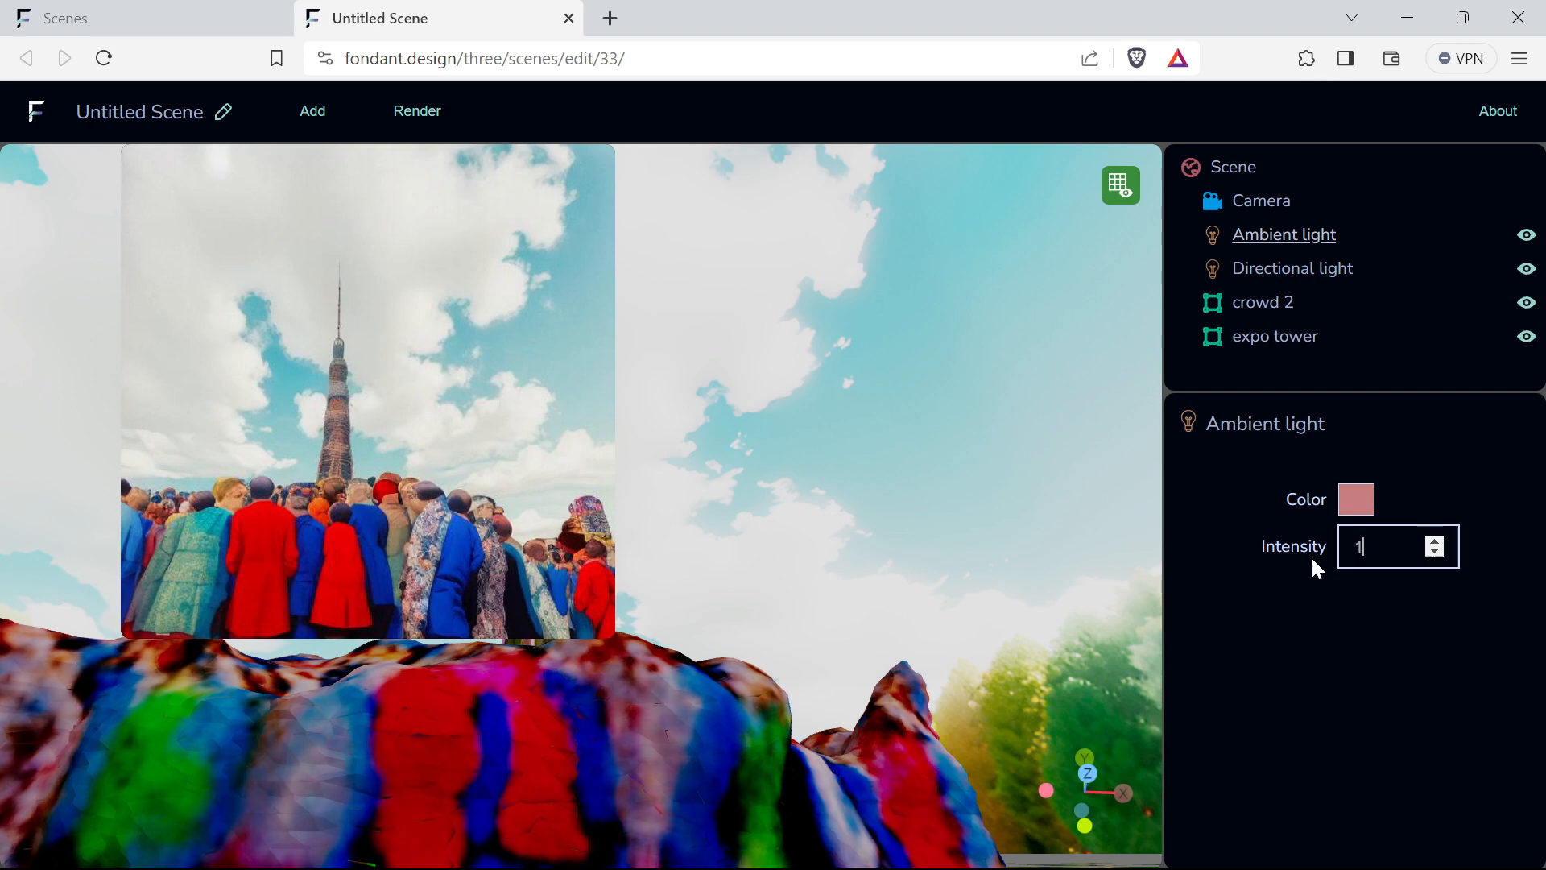
# - Set the directional light's intensity to 2 and move the view slightly closer to the crowd to refresh the render
pyautogui.click(1289, 270)
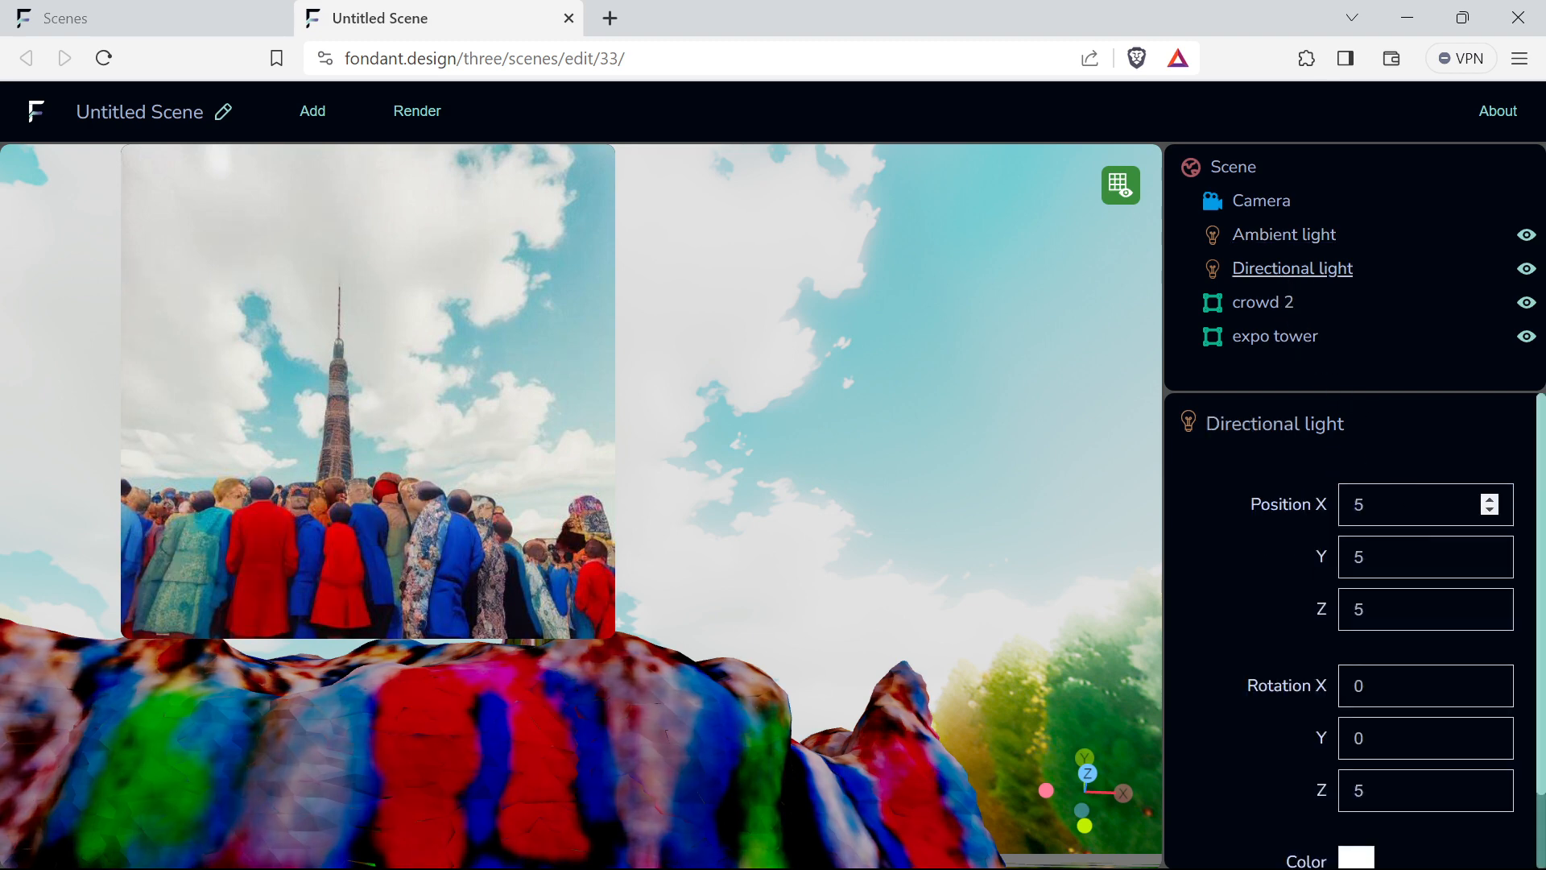
pyautogui.scroll(-1, 1418, 604)
pyautogui.scroll(-1, 1401, 724)
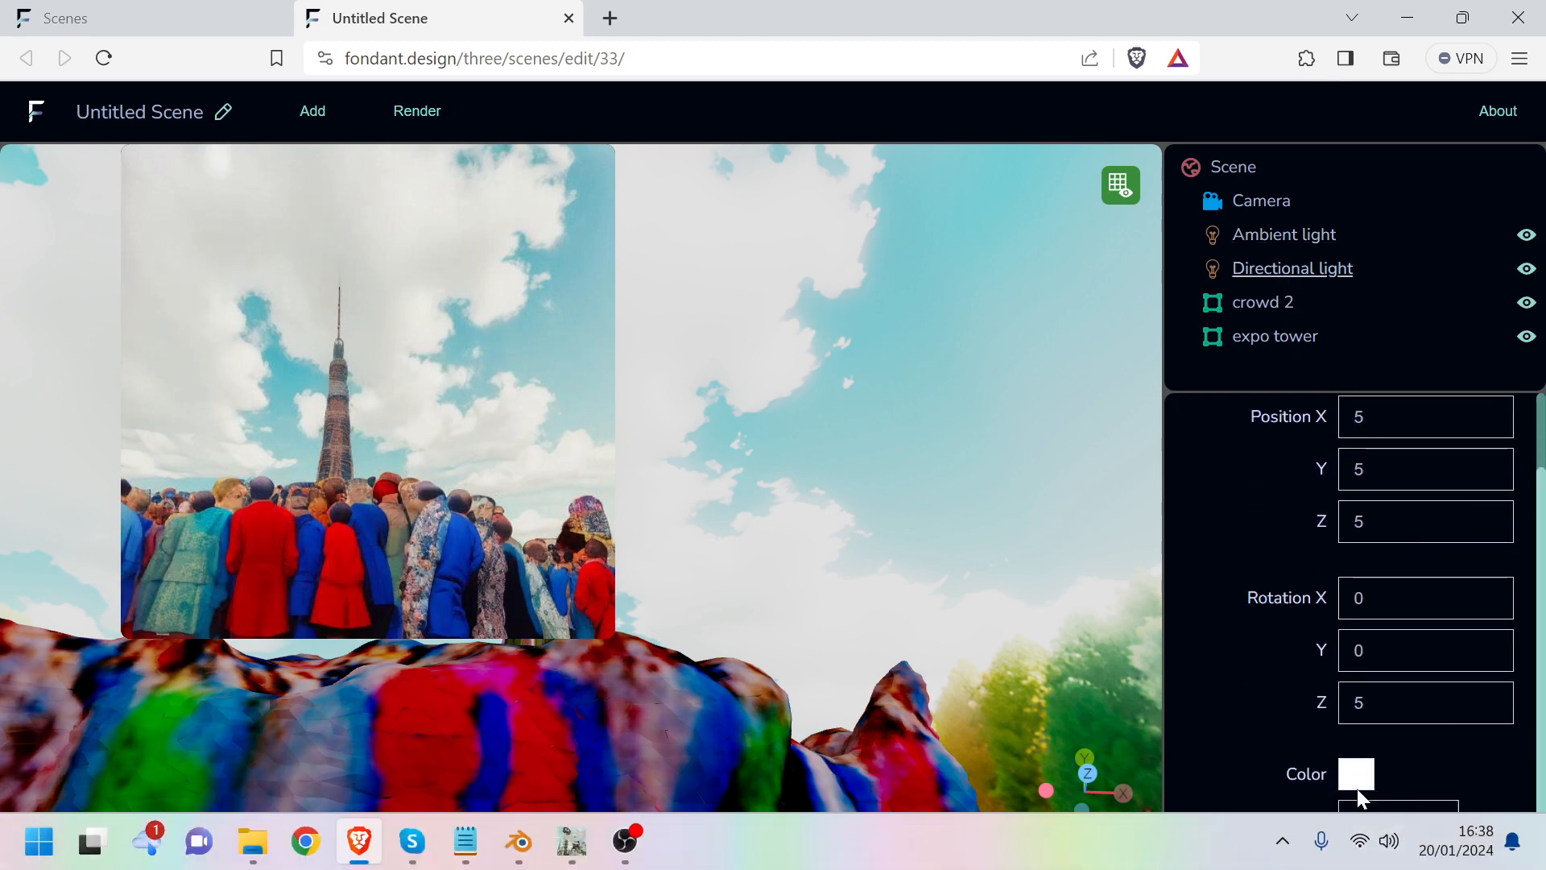
pyautogui.moveTo(1371, 822); pyautogui.dragTo(1322, 836)
pyautogui.write('2')
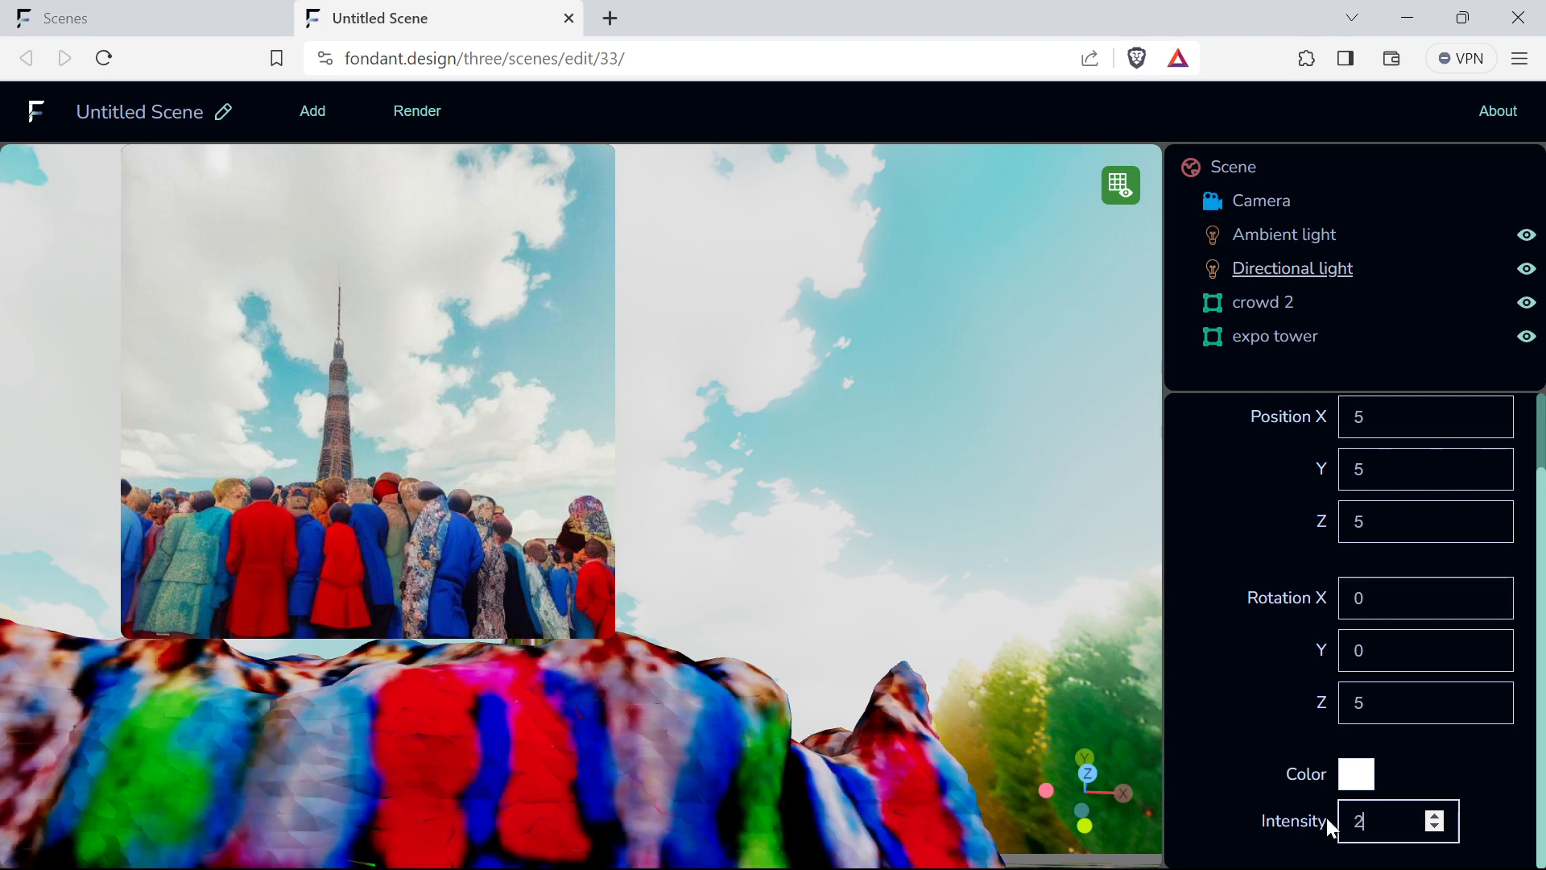
pyautogui.moveTo(789, 521); pyautogui.dragTo(800, 517)
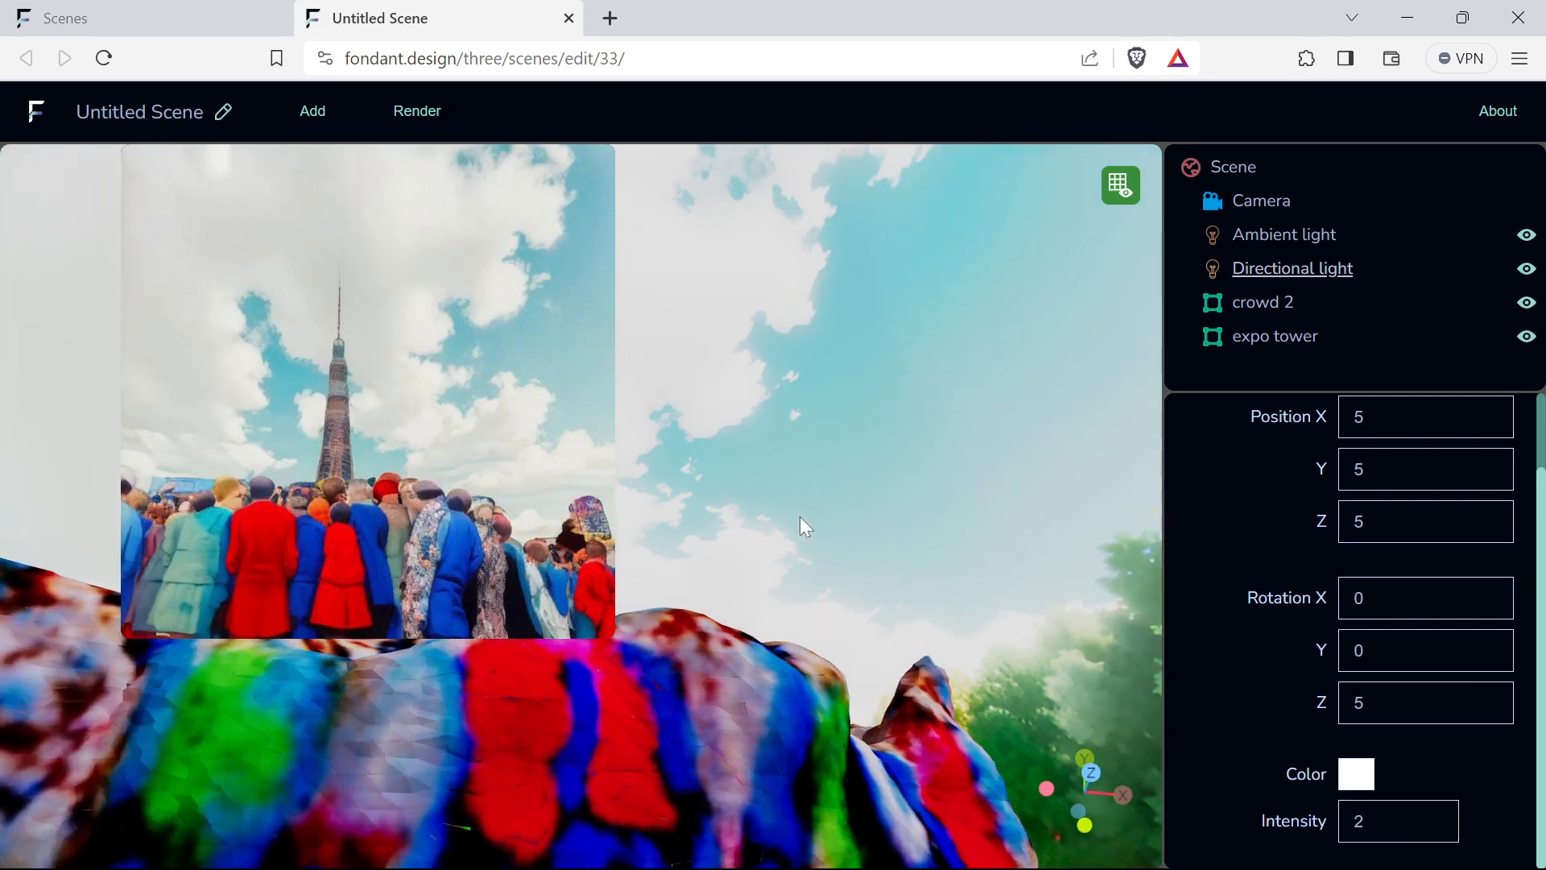
# - Tint the directional light a muted pink and reframe the crowd from slightly farther away
pyautogui.click(1357, 773)
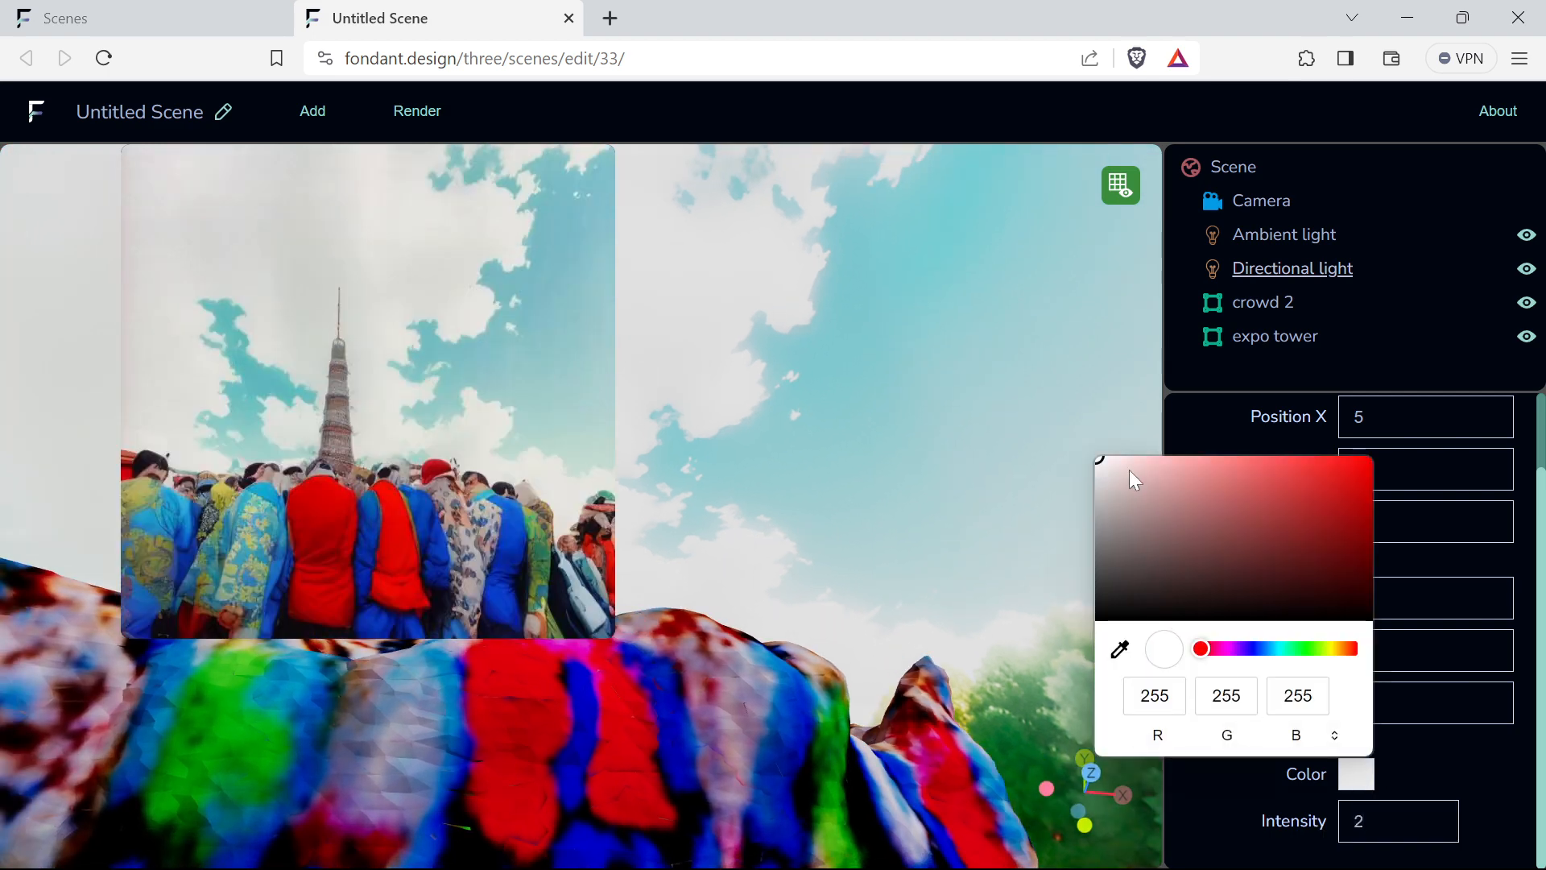
pyautogui.click(1153, 475)
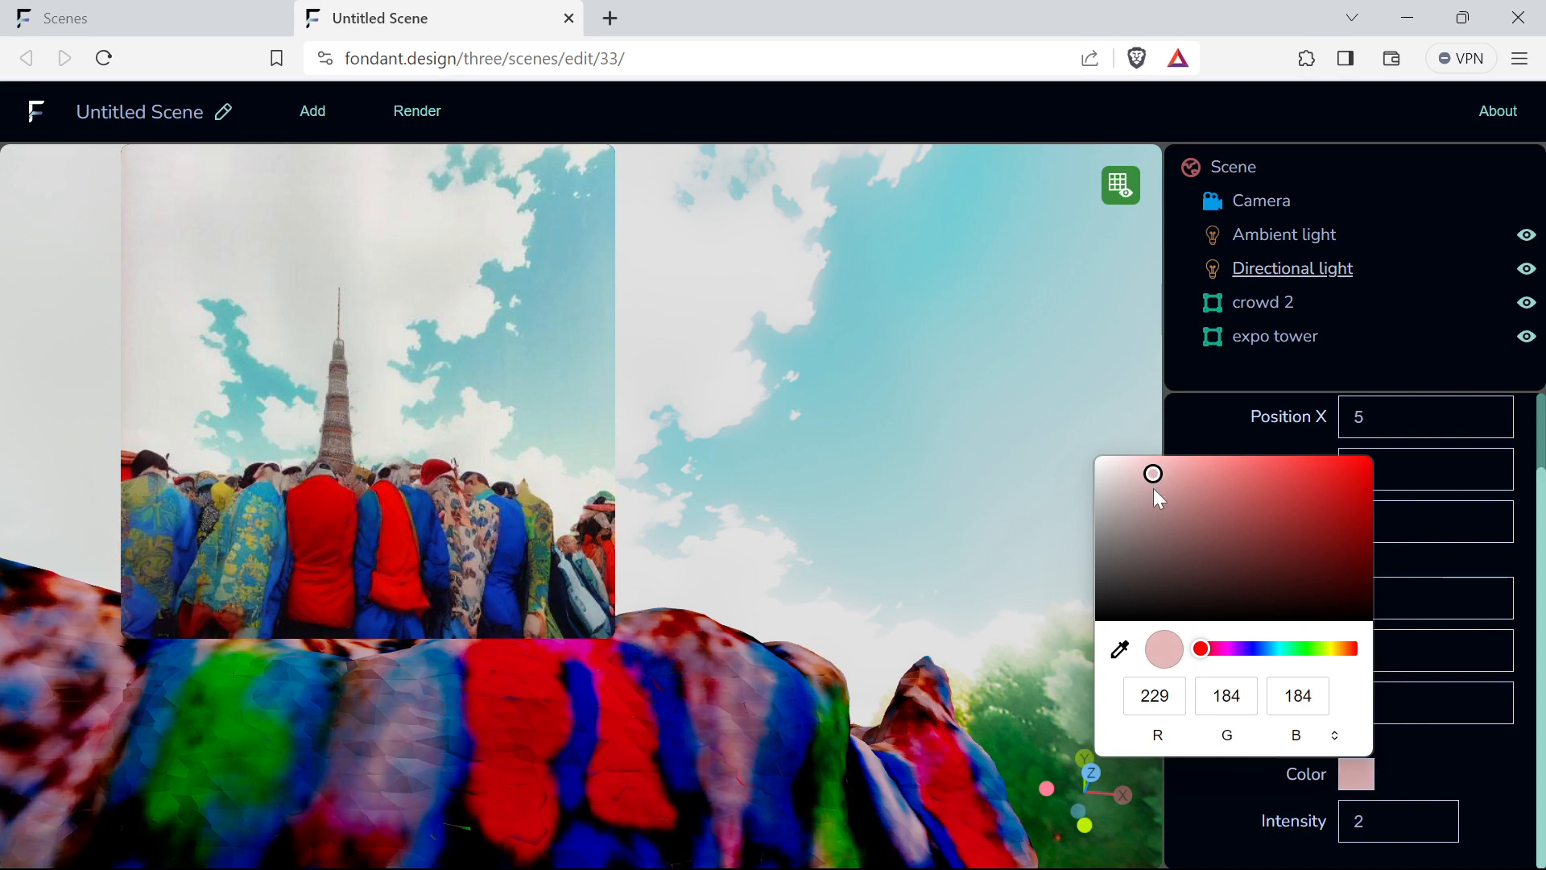
pyautogui.click(1157, 506)
pyautogui.click(786, 671)
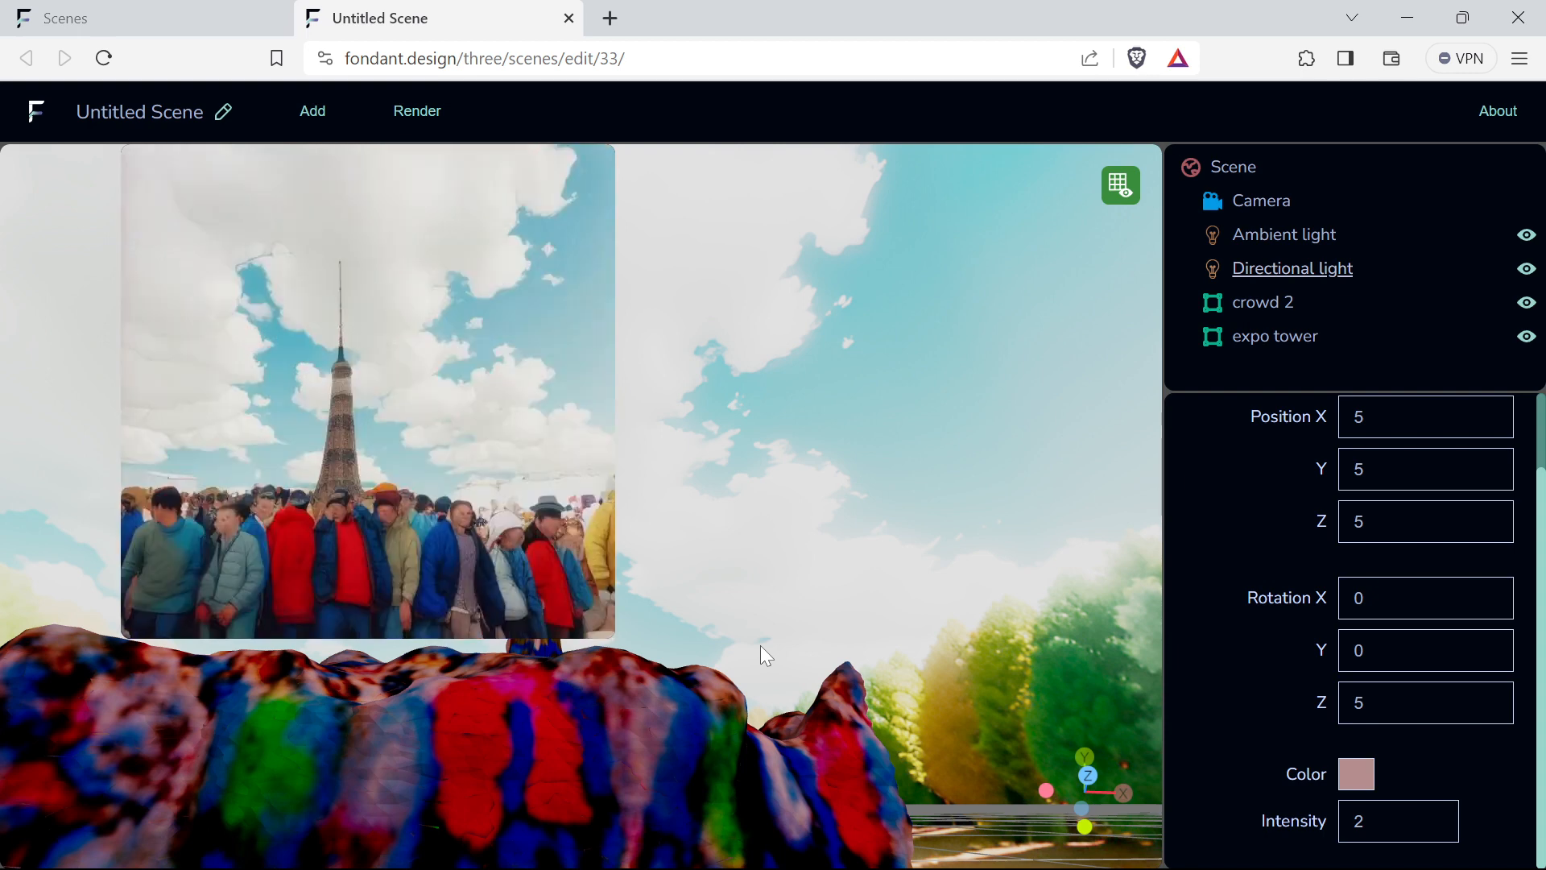
# - Randomize the real-time render three times to get a new variation of the tower and crowd
pyautogui.moveTo(174, 606)
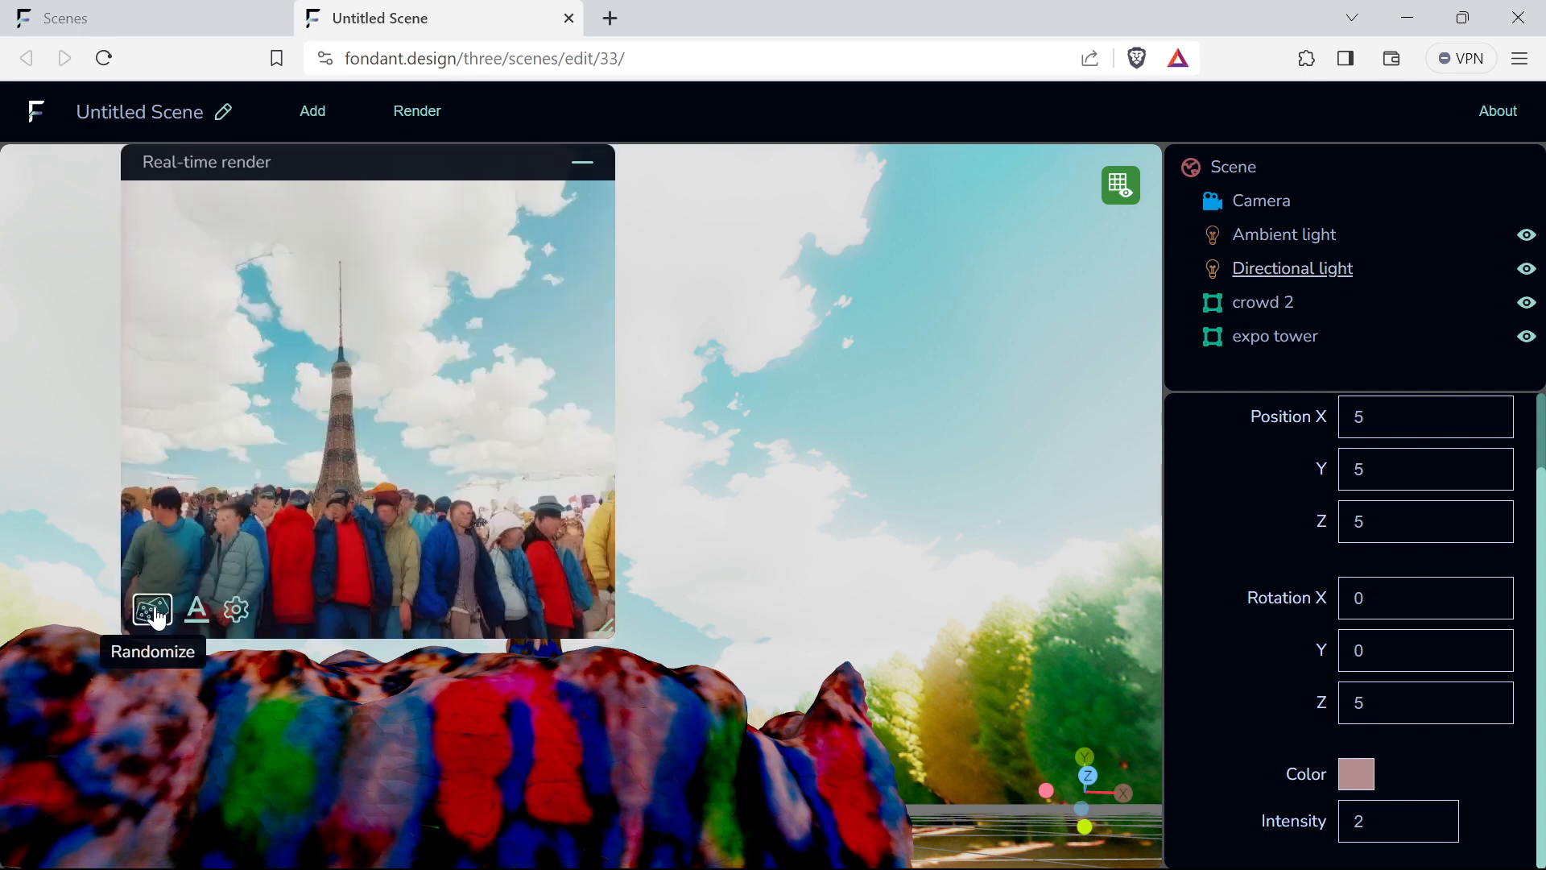
pyautogui.click(155, 611)
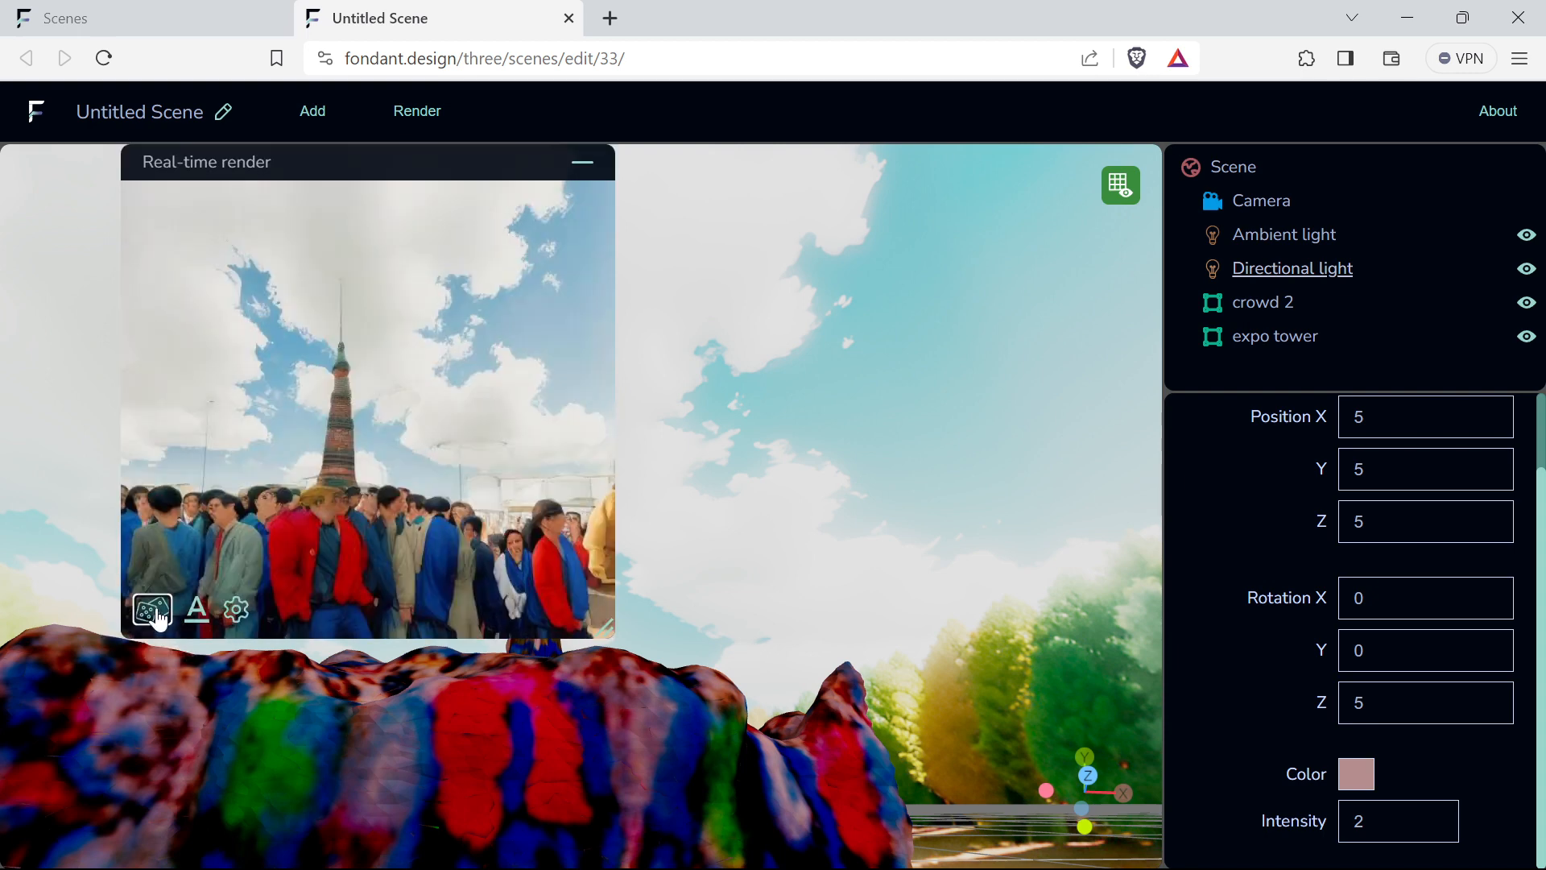
pyautogui.click(155, 610)
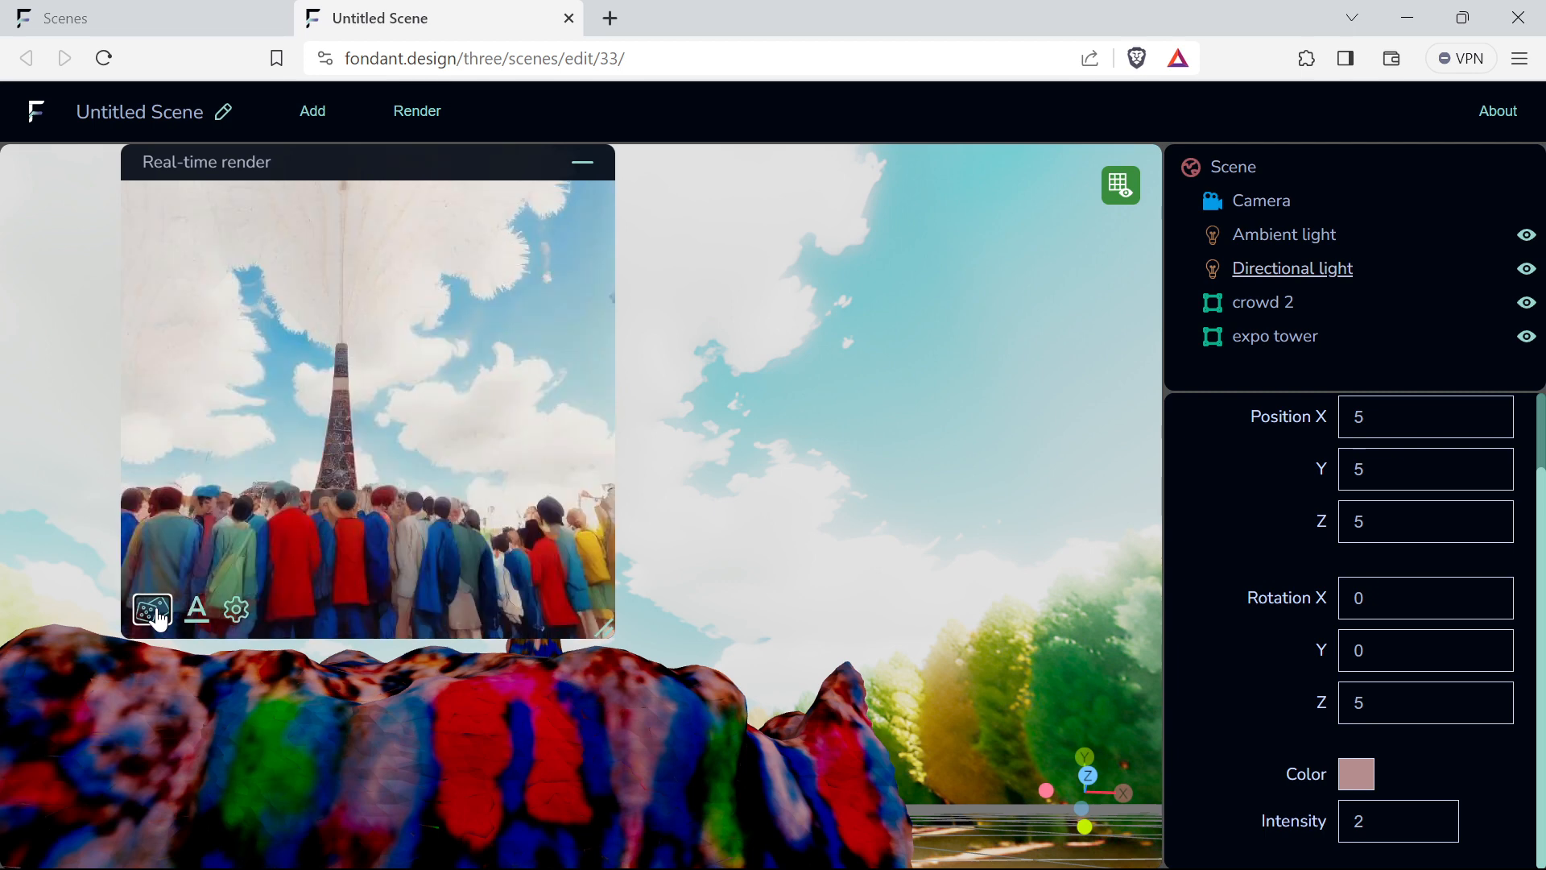
pyautogui.click(154, 611)
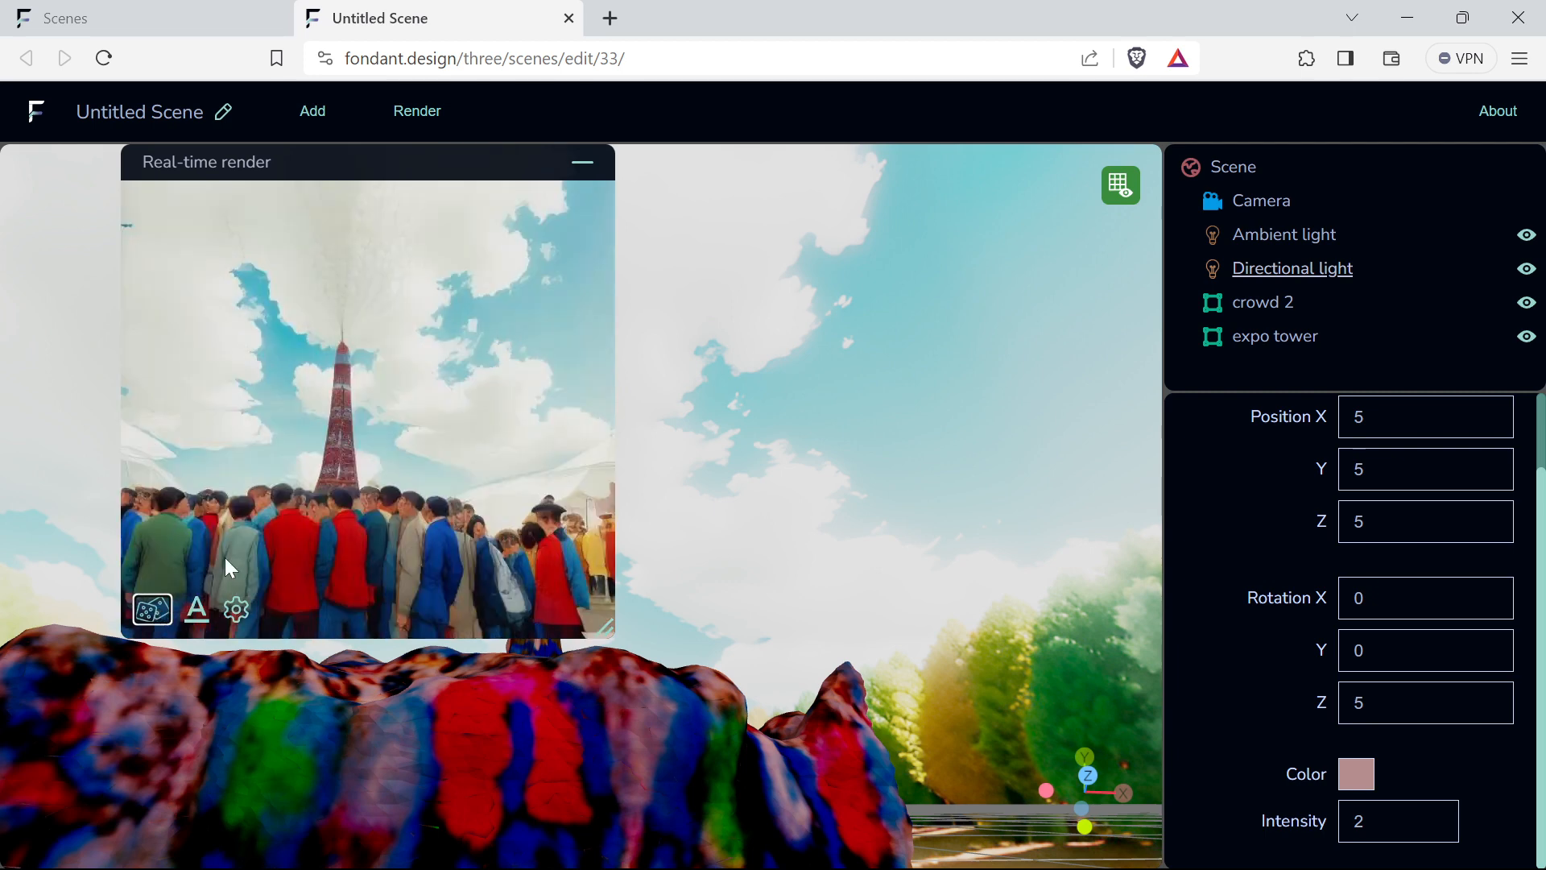
# - Copy the real-time render image to the clipboard and switch to GIMP
pyautogui.rightClick(373, 418)
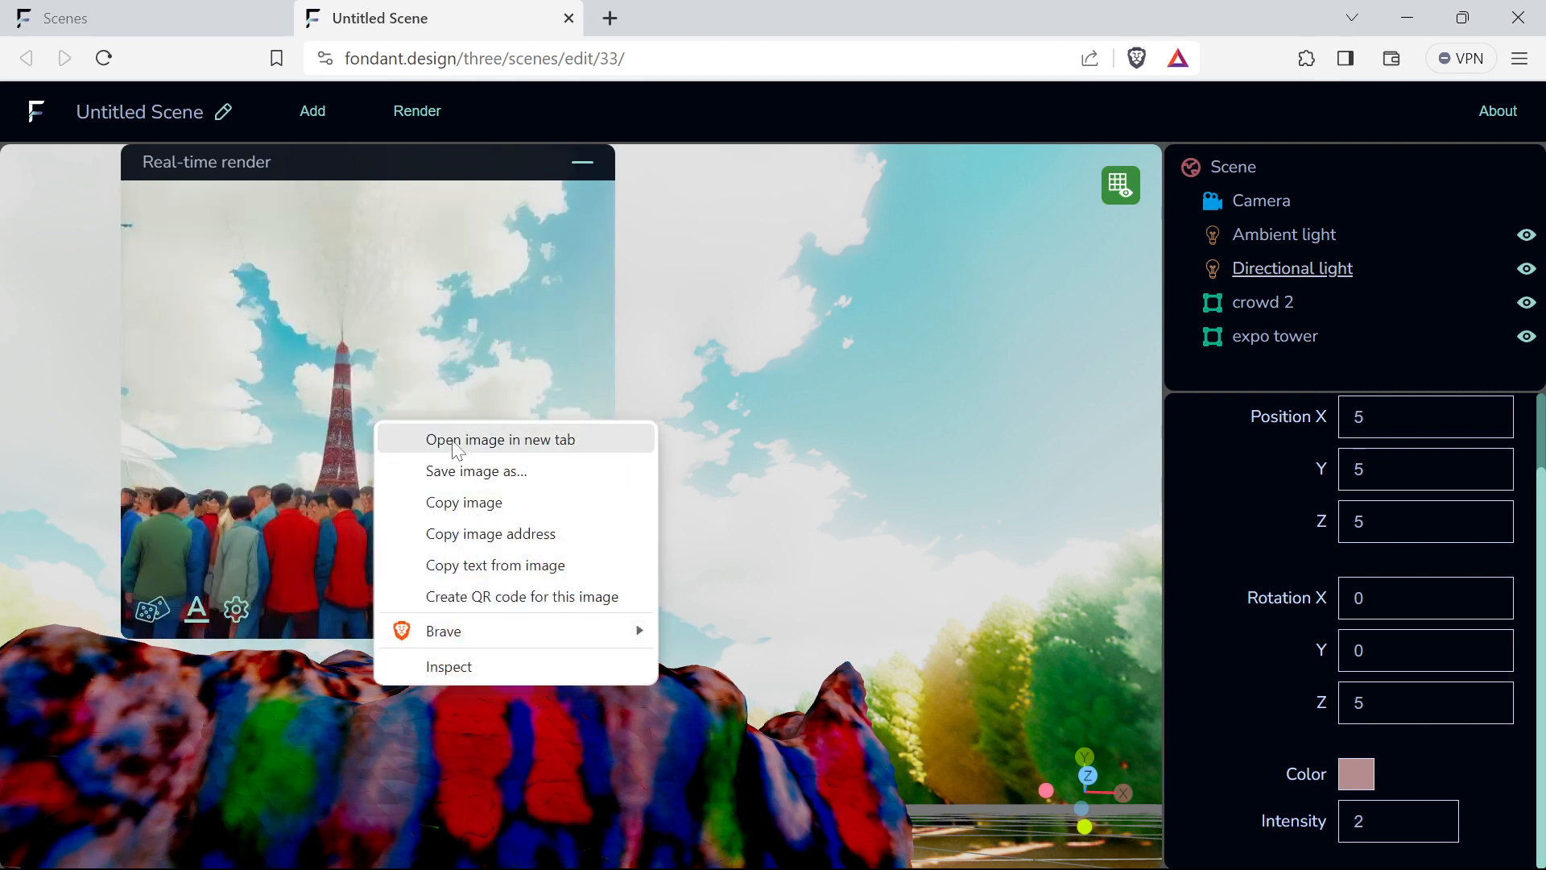
pyautogui.click(433, 357)
pyautogui.rightClick(381, 370)
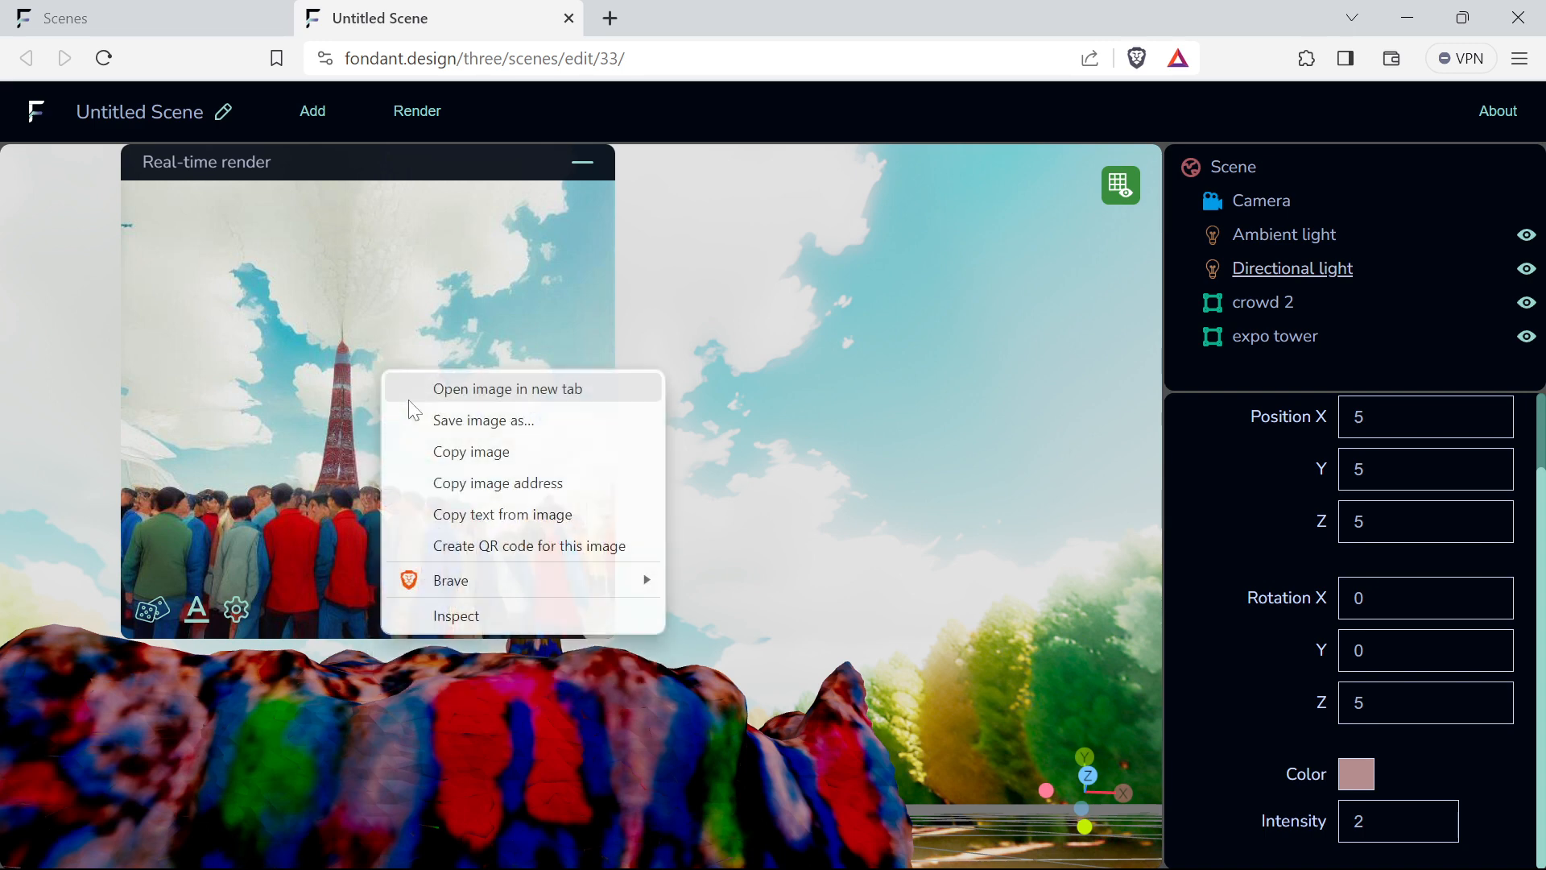
pyautogui.click(456, 452)
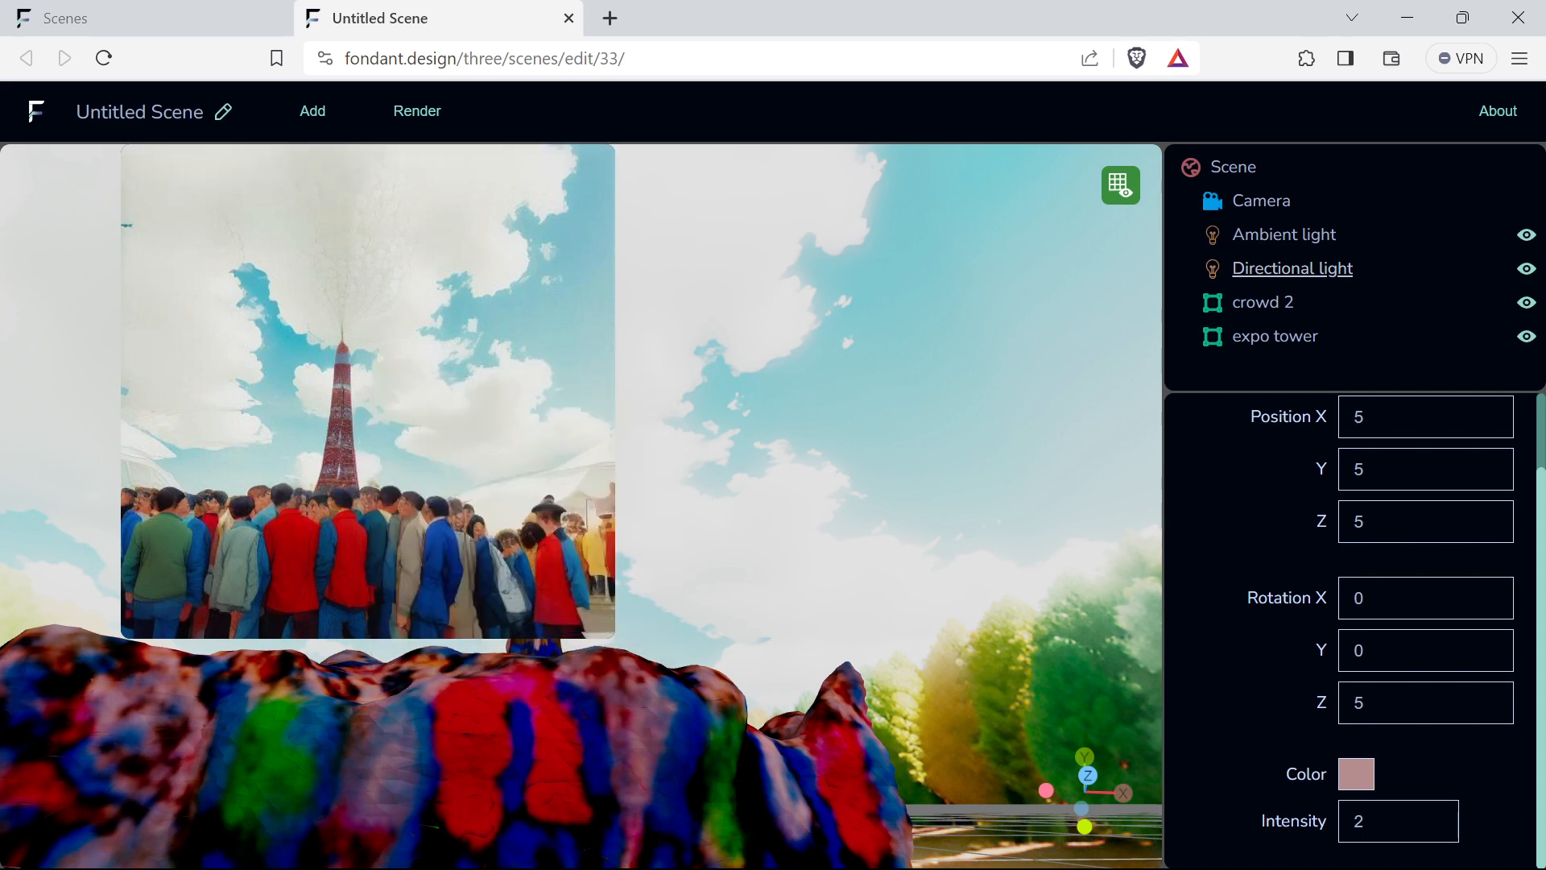
pyautogui.click(572, 842)
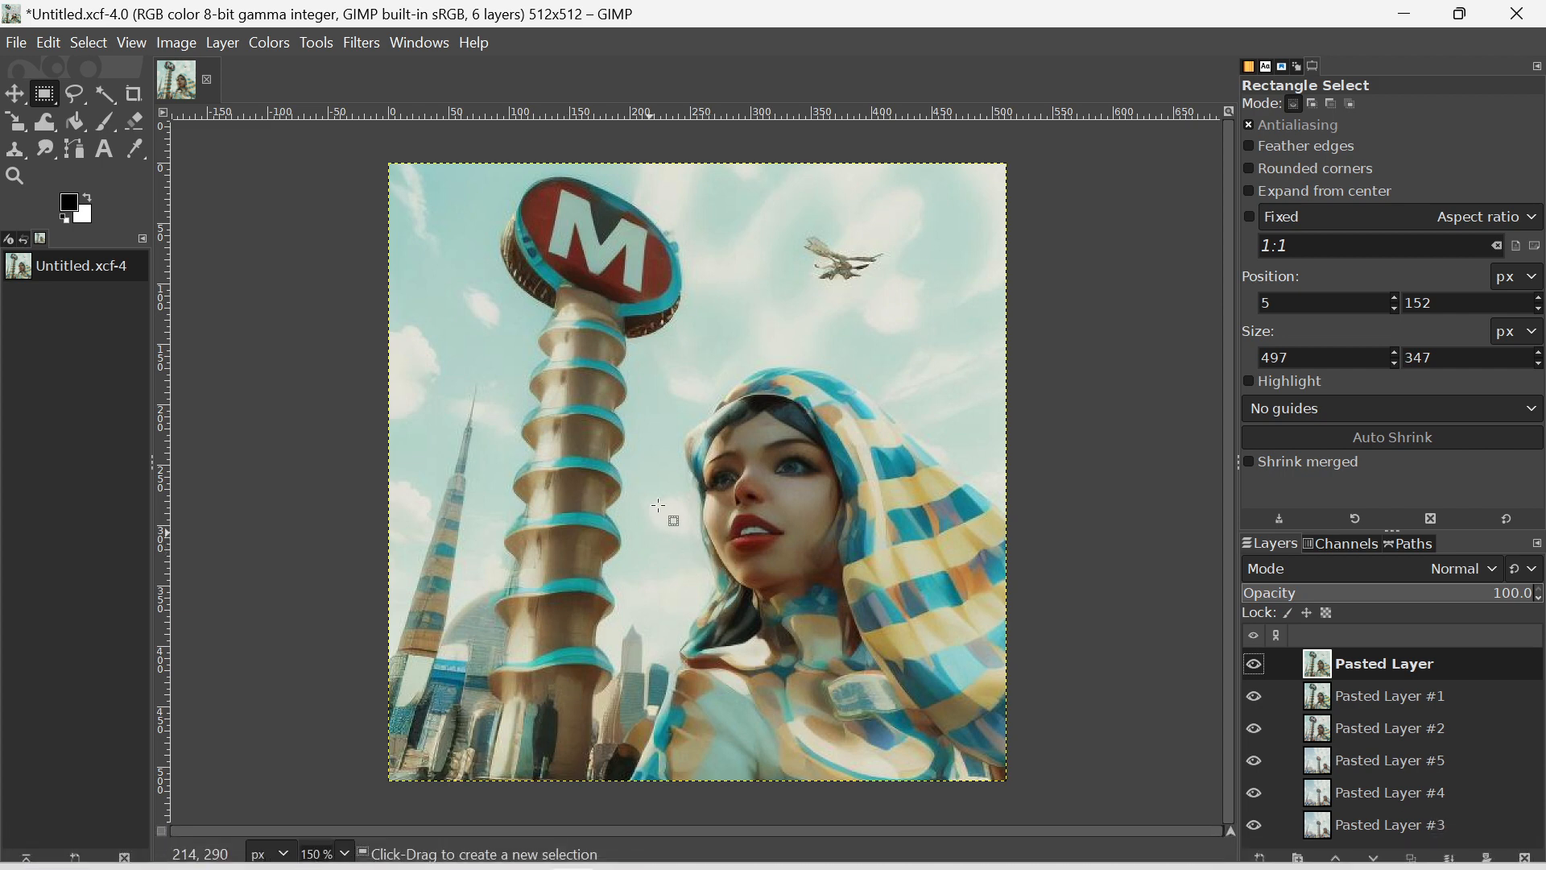
# - Paste the copied crowd-and-tower render into the image and delete the resulting floating selection
pyautogui.hotkey('ctrl', 'v')
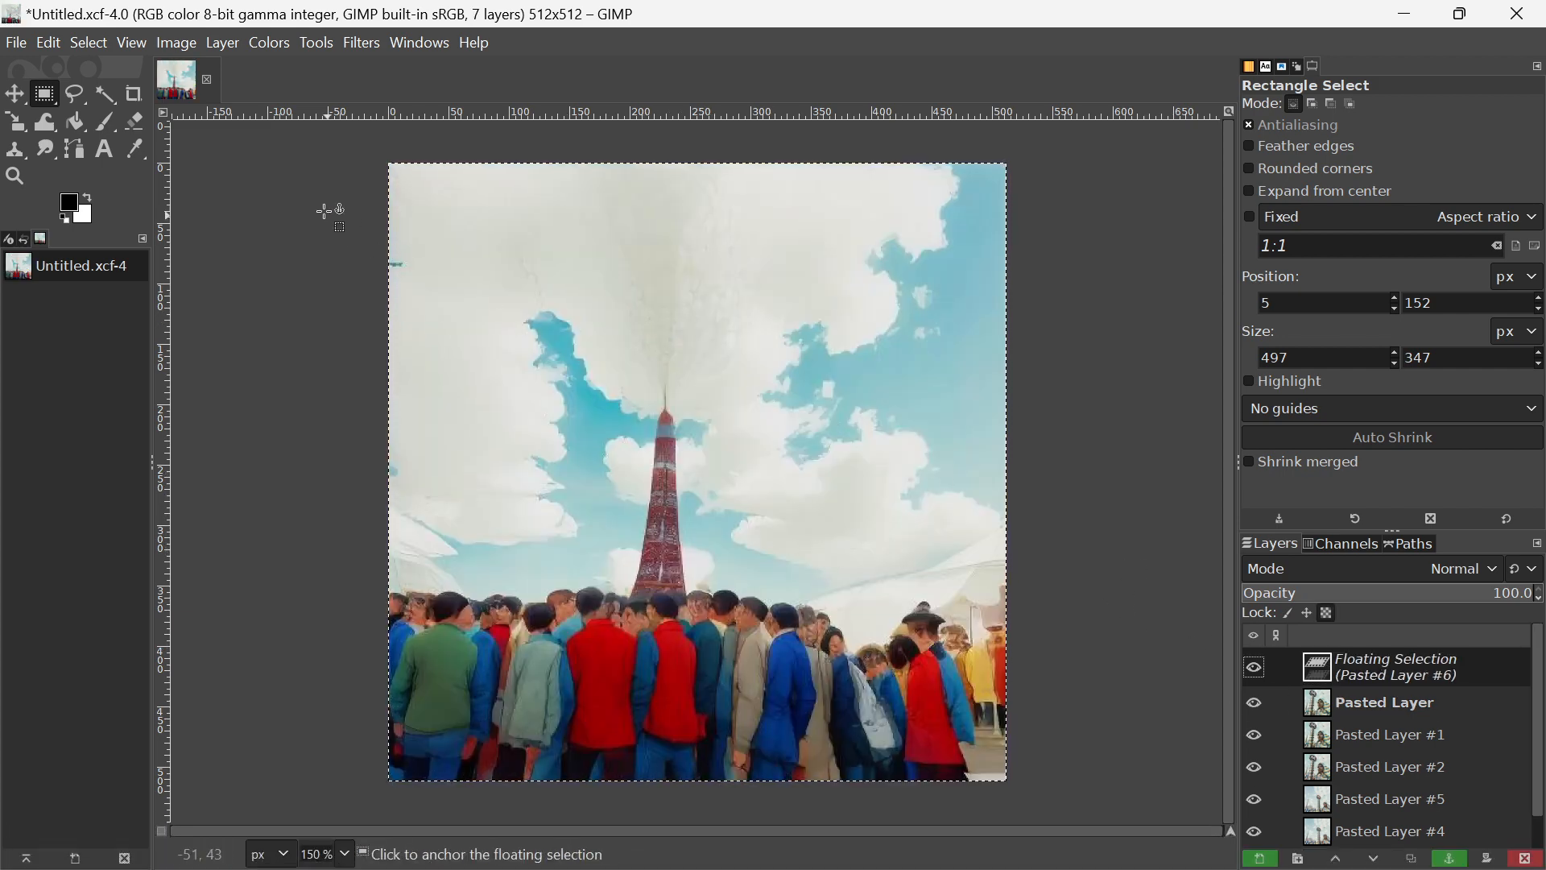
pyautogui.rightClick(1386, 670)
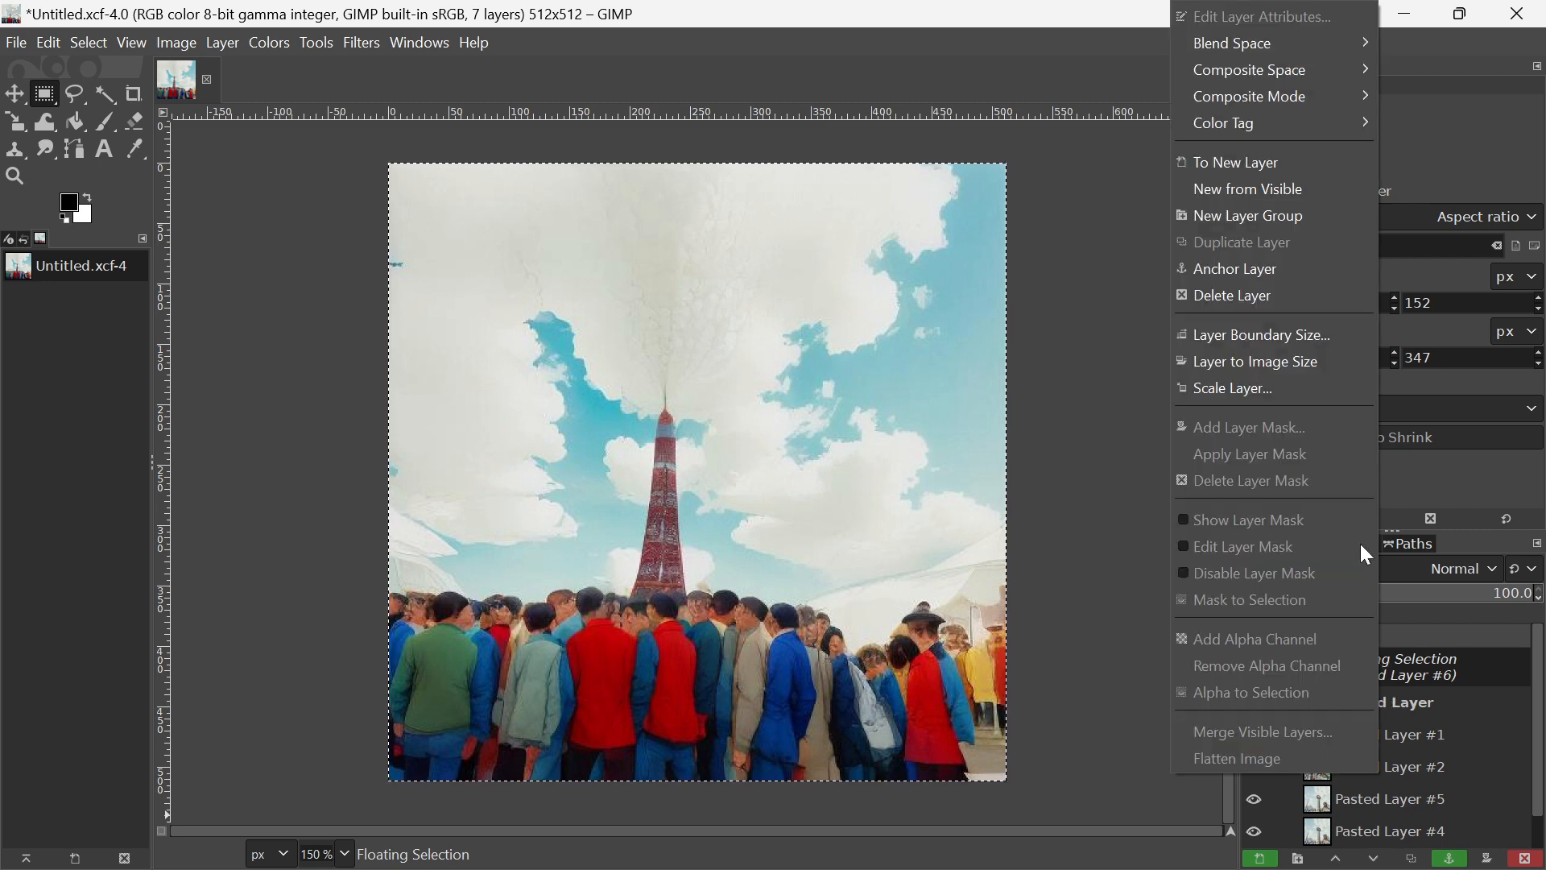
pyautogui.click(1240, 298)
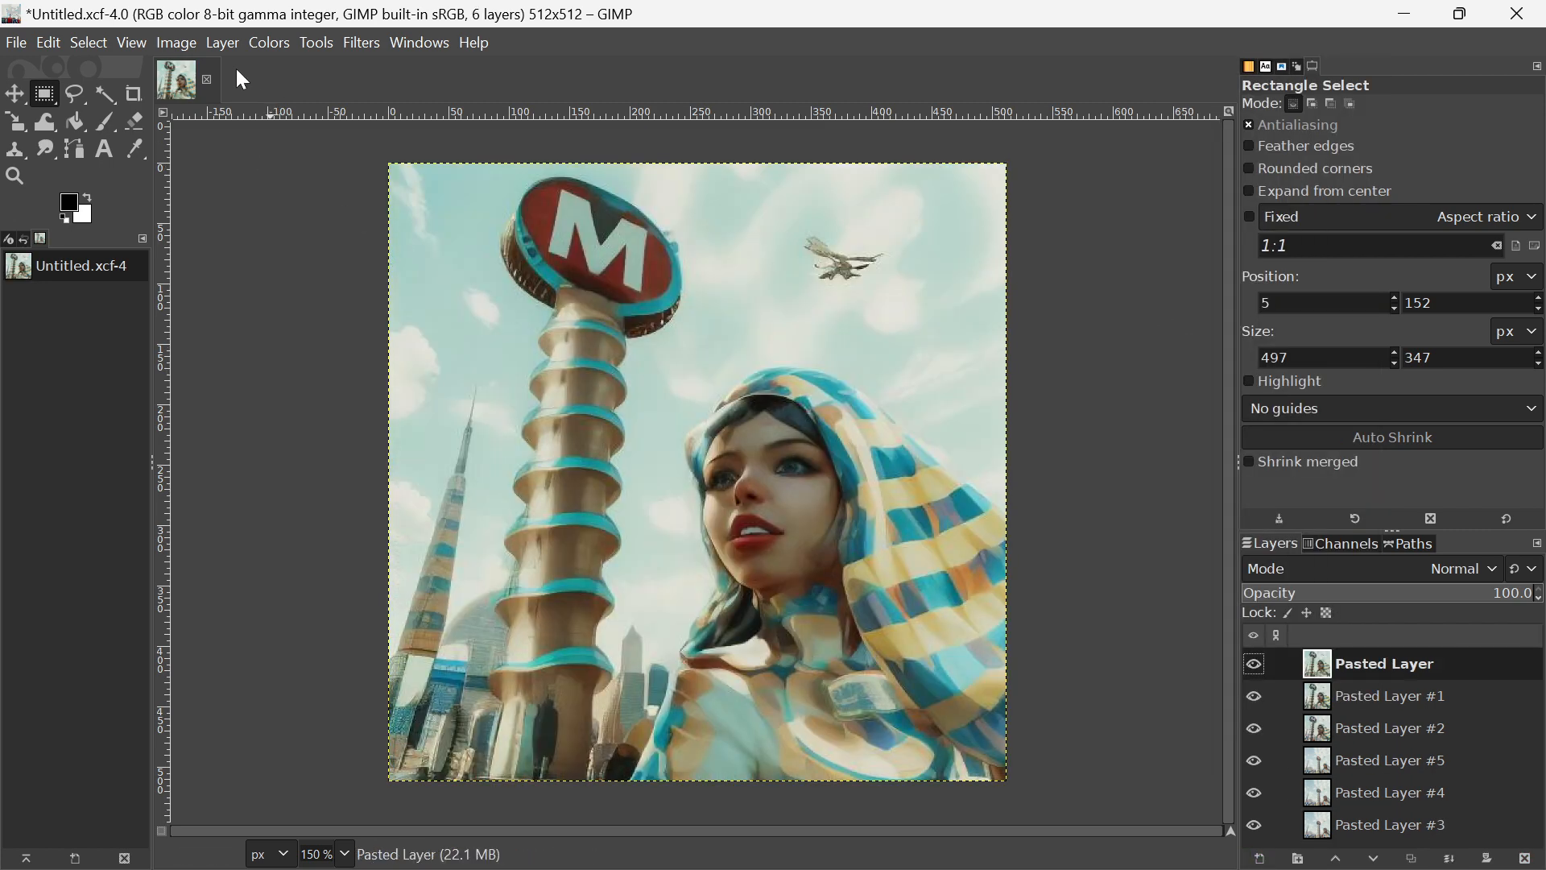
# - Check the image's pixel dimensions in the Scale Image dialog
pyautogui.click(178, 43)
pyautogui.click(236, 335)
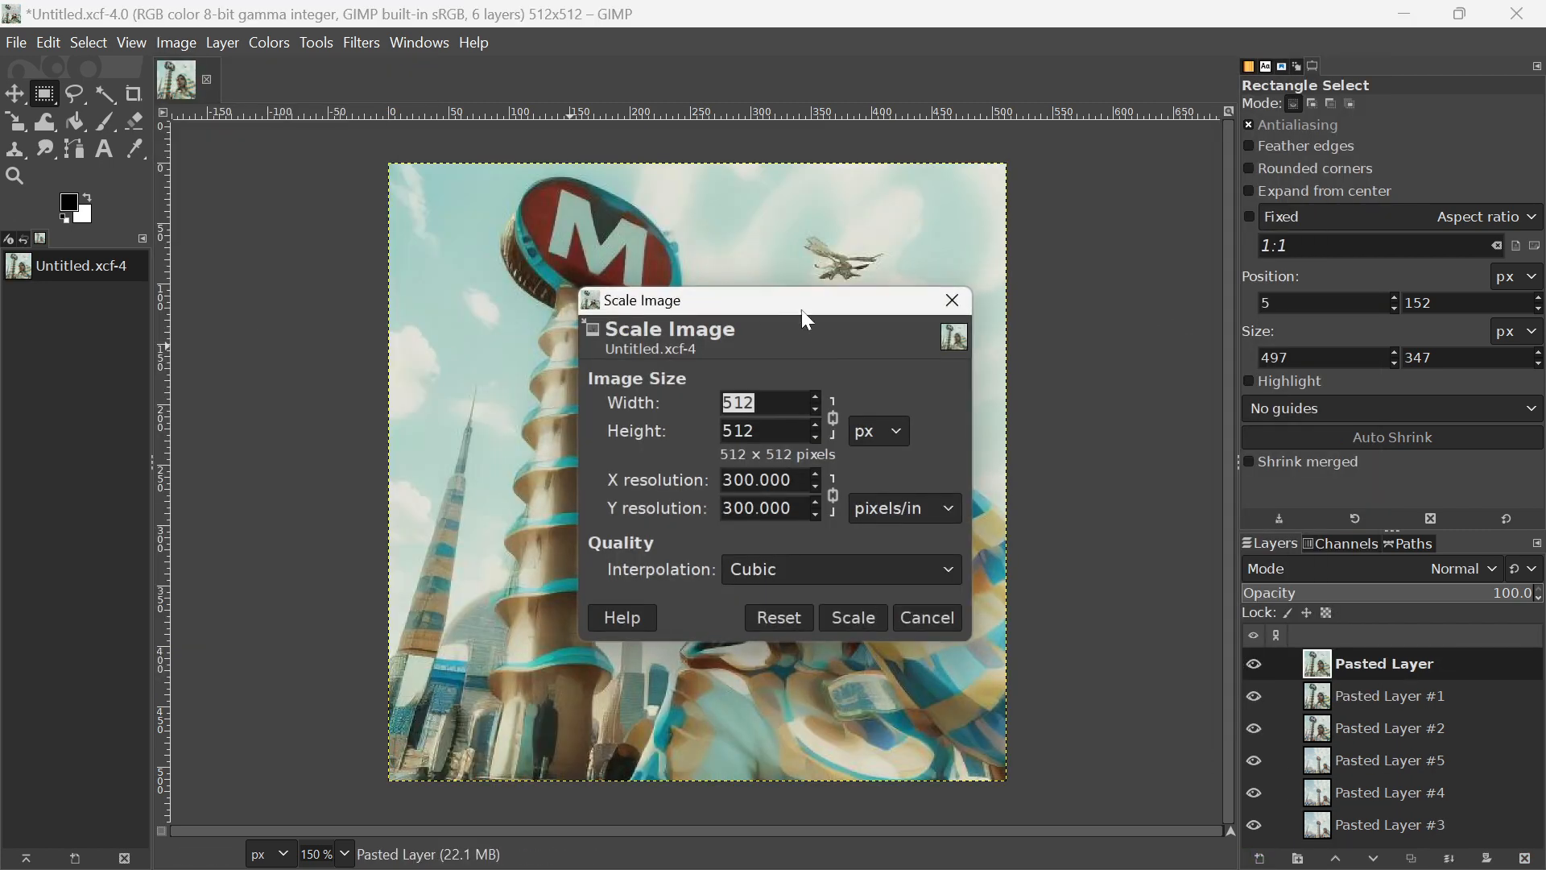
pyautogui.click(927, 618)
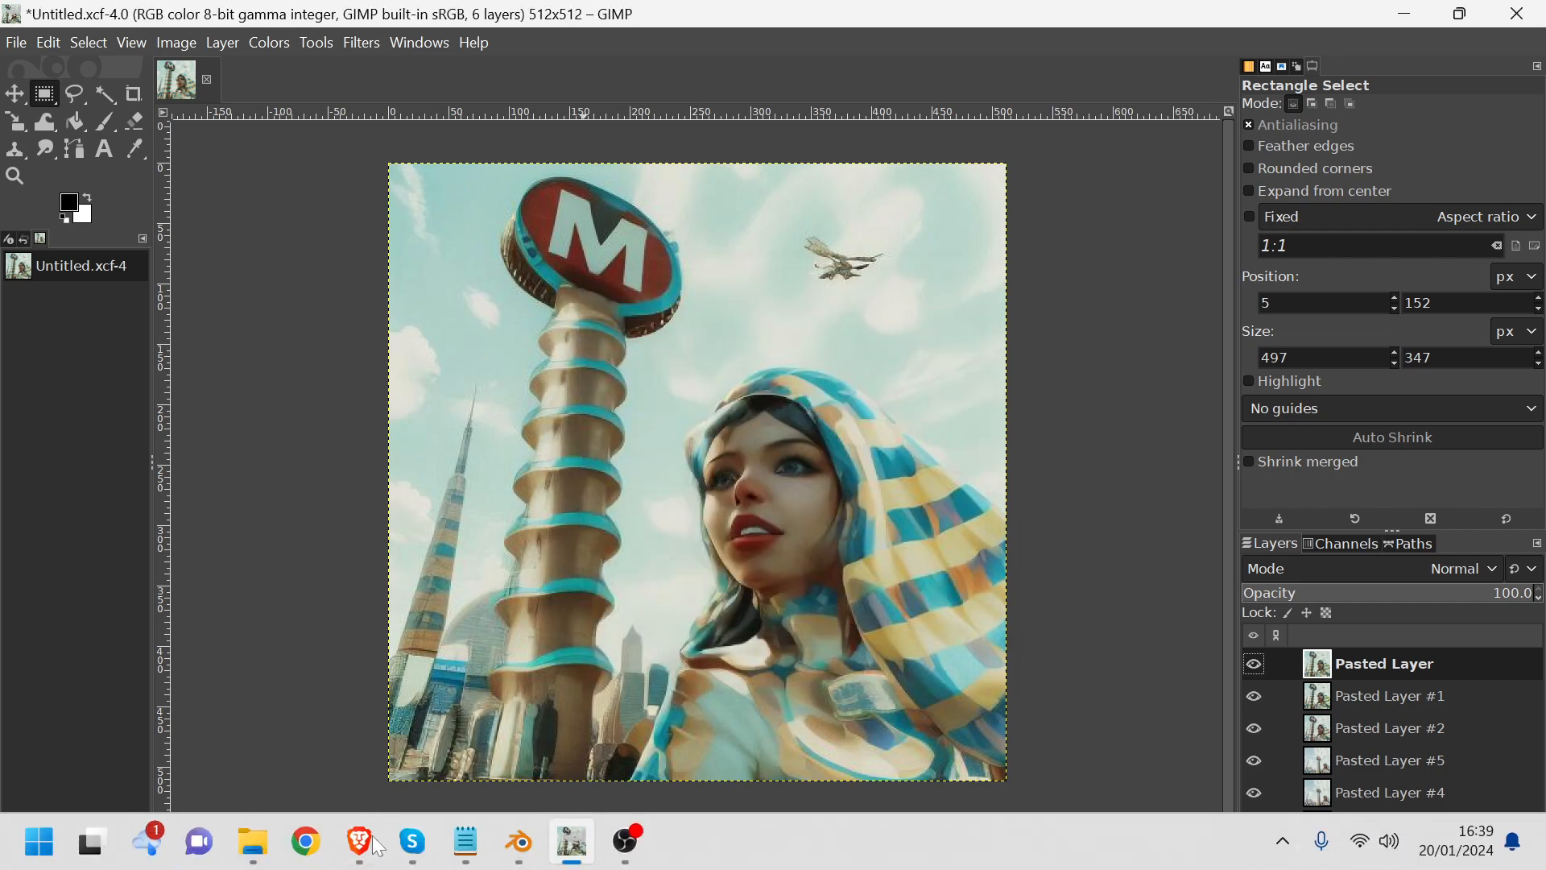
# - Switch to the browser and open the ExpoRetro scene from the Fondant scenes list
pyautogui.click(354, 846)
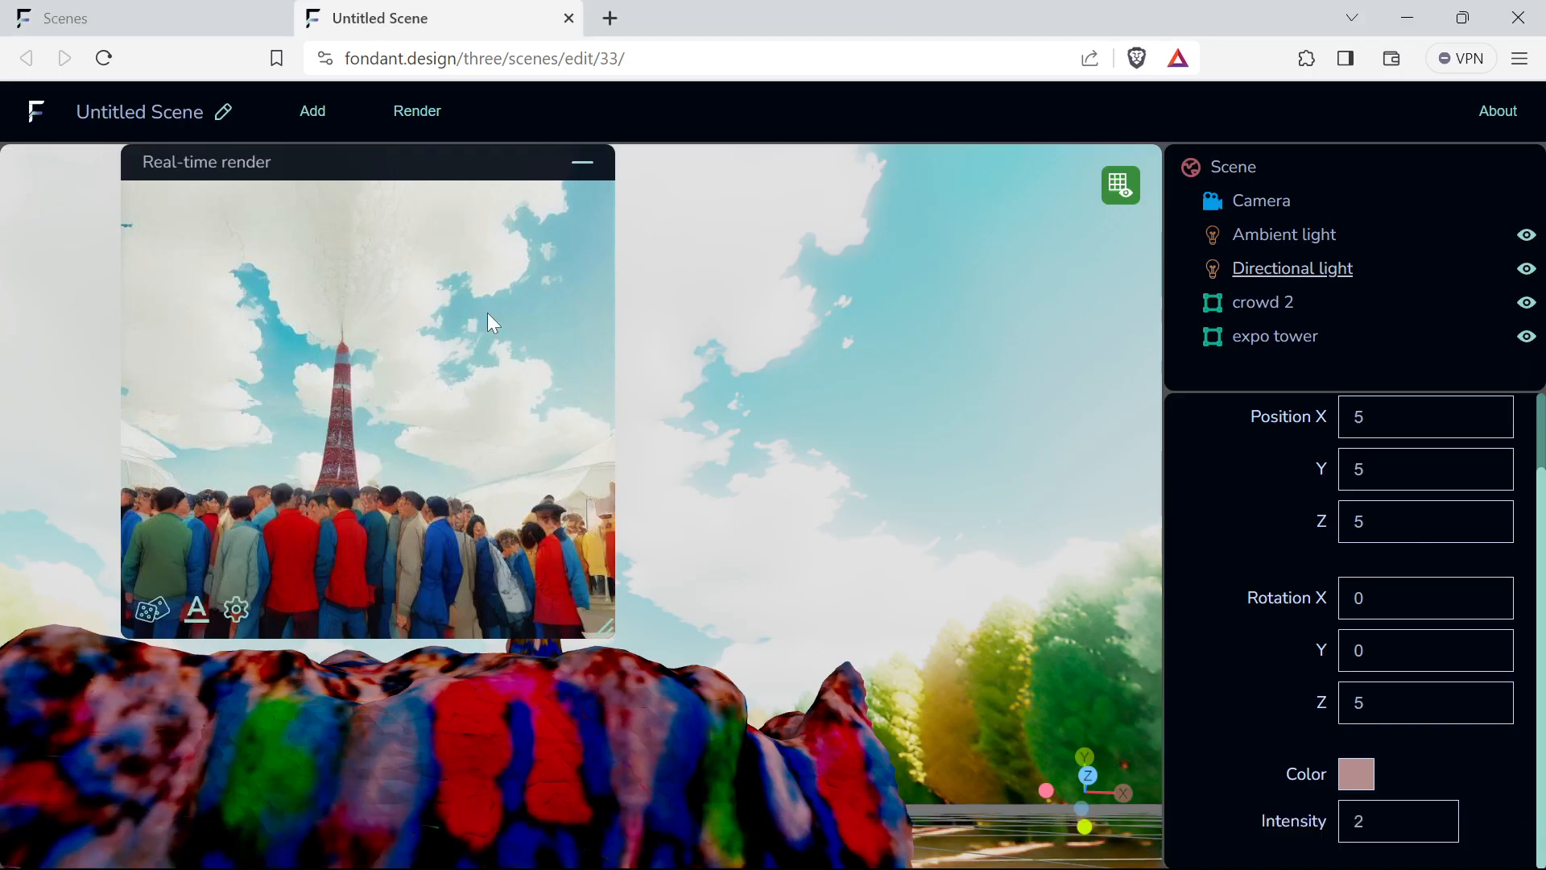
pyautogui.click(113, 13)
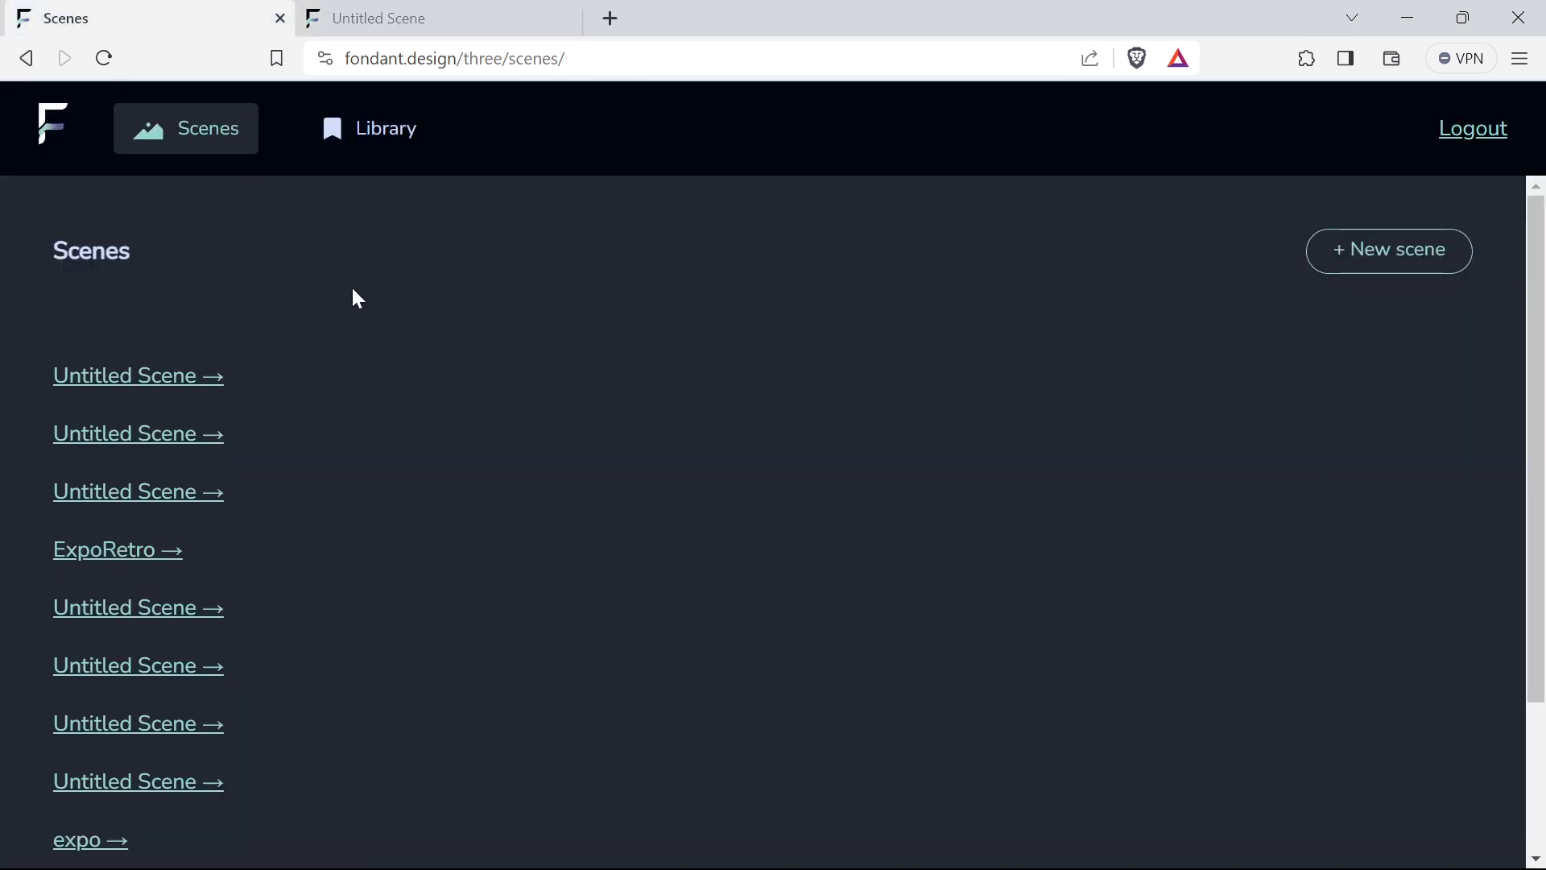
pyautogui.click(153, 556)
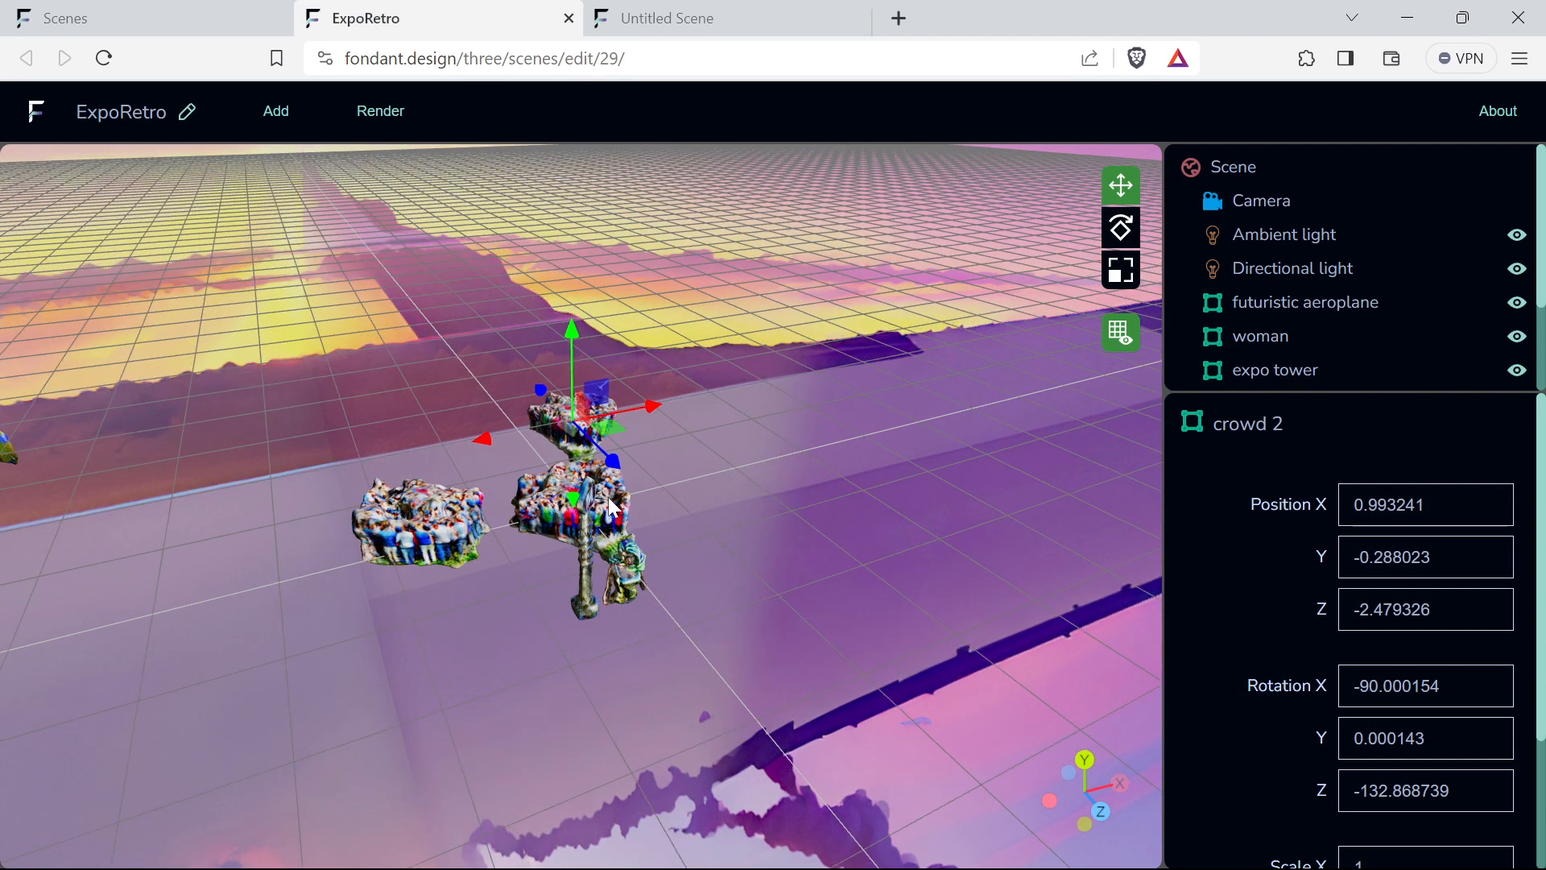
# - Frame the ExpoRetro scene in a low close-up of the hooded woman beside the M tower
pyautogui.scroll(5, 615, 508)
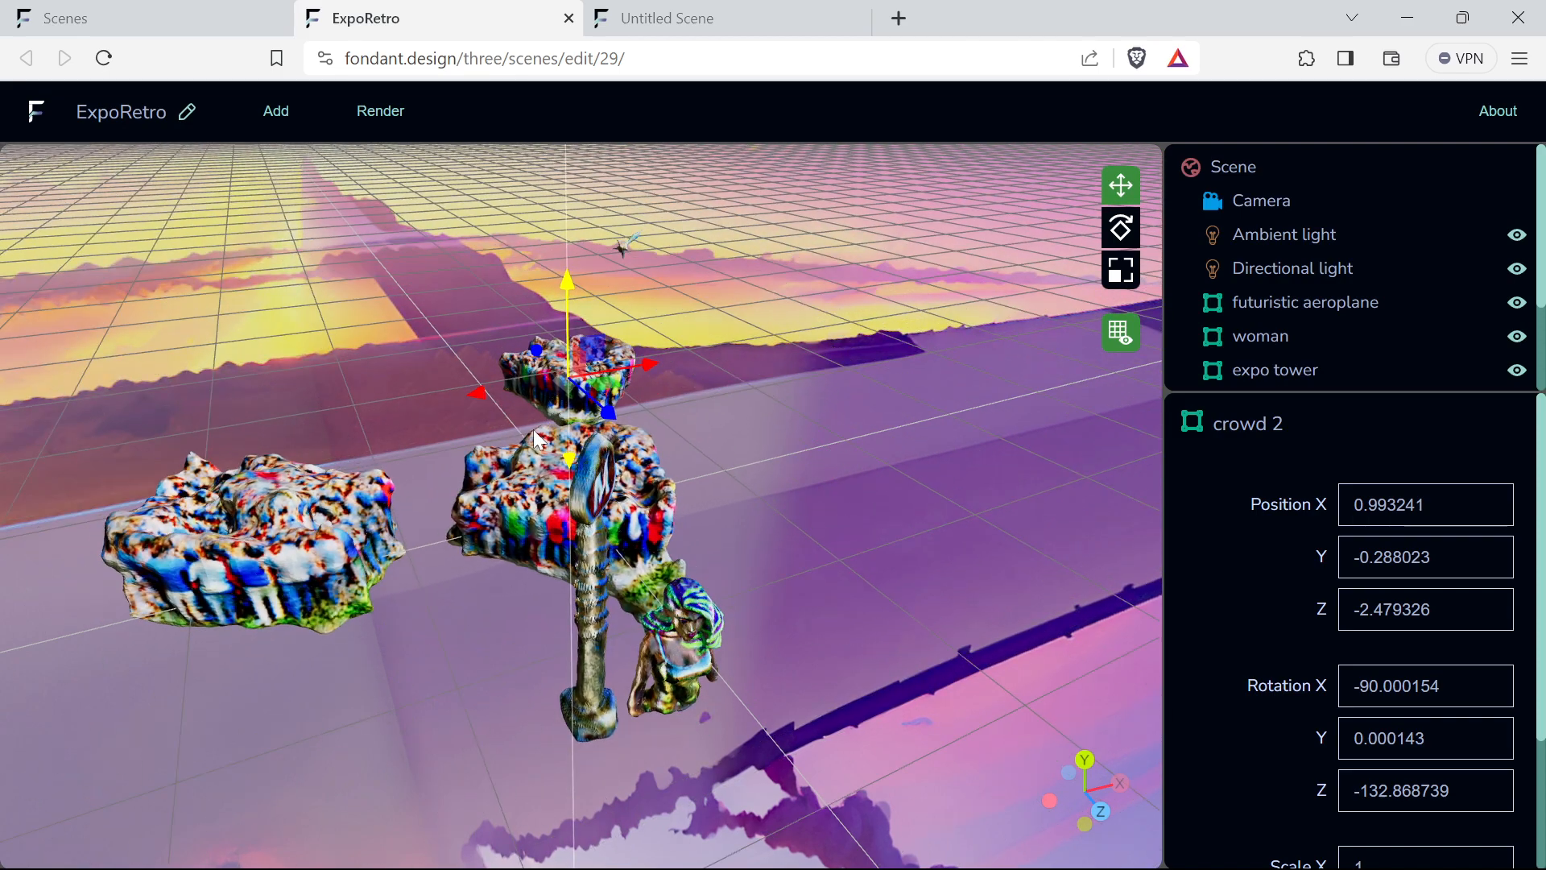
pyautogui.moveTo(538, 439); pyautogui.dragTo(829, 447)
pyautogui.scroll(10, 592, 505)
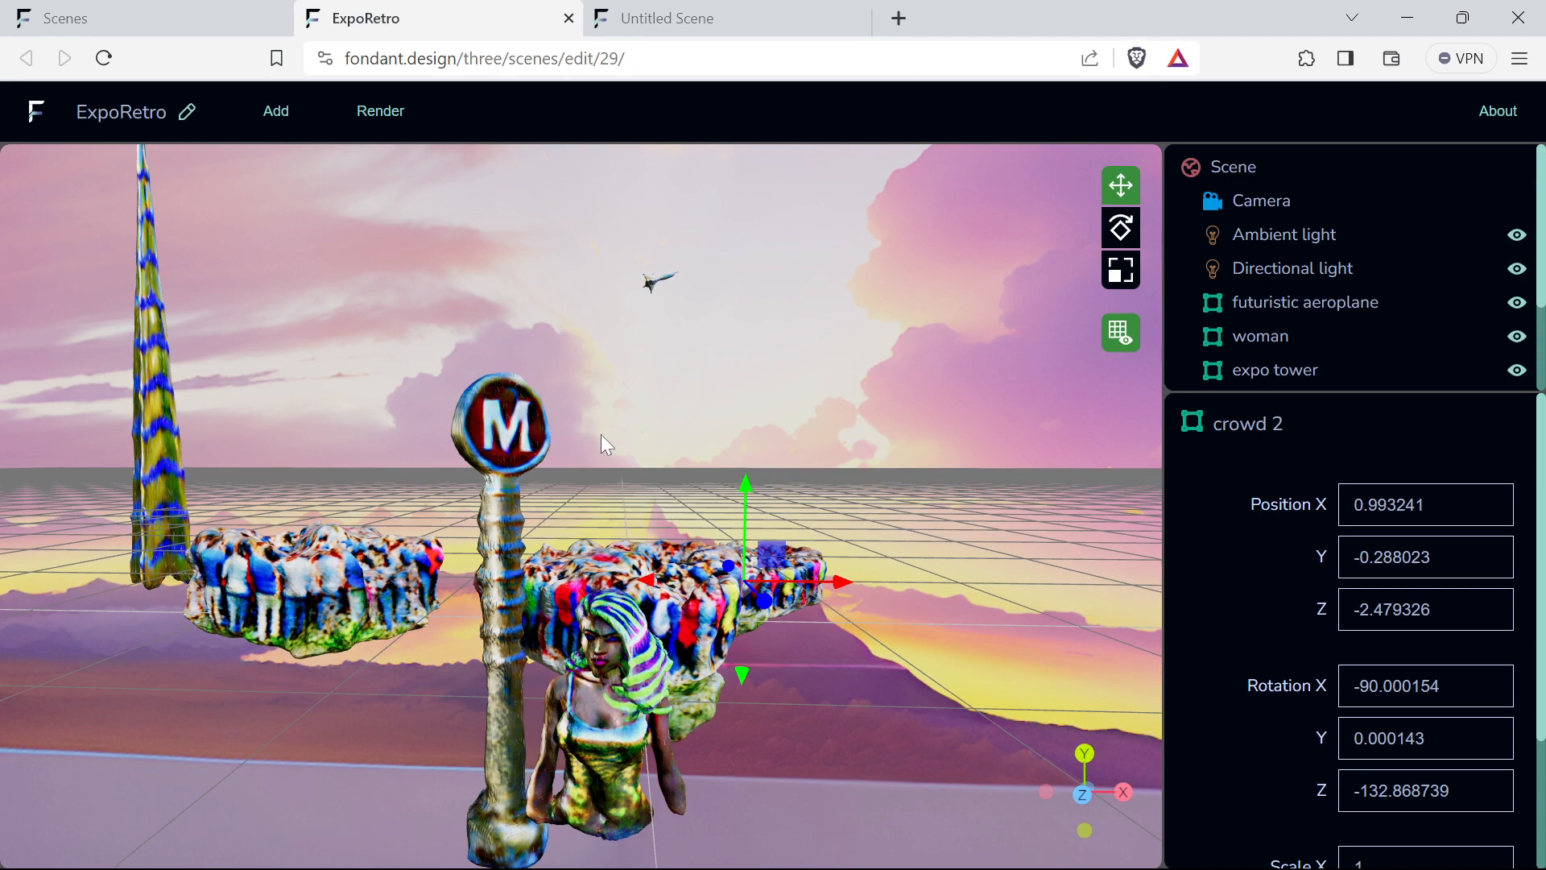
pyautogui.scroll(10, 591, 390)
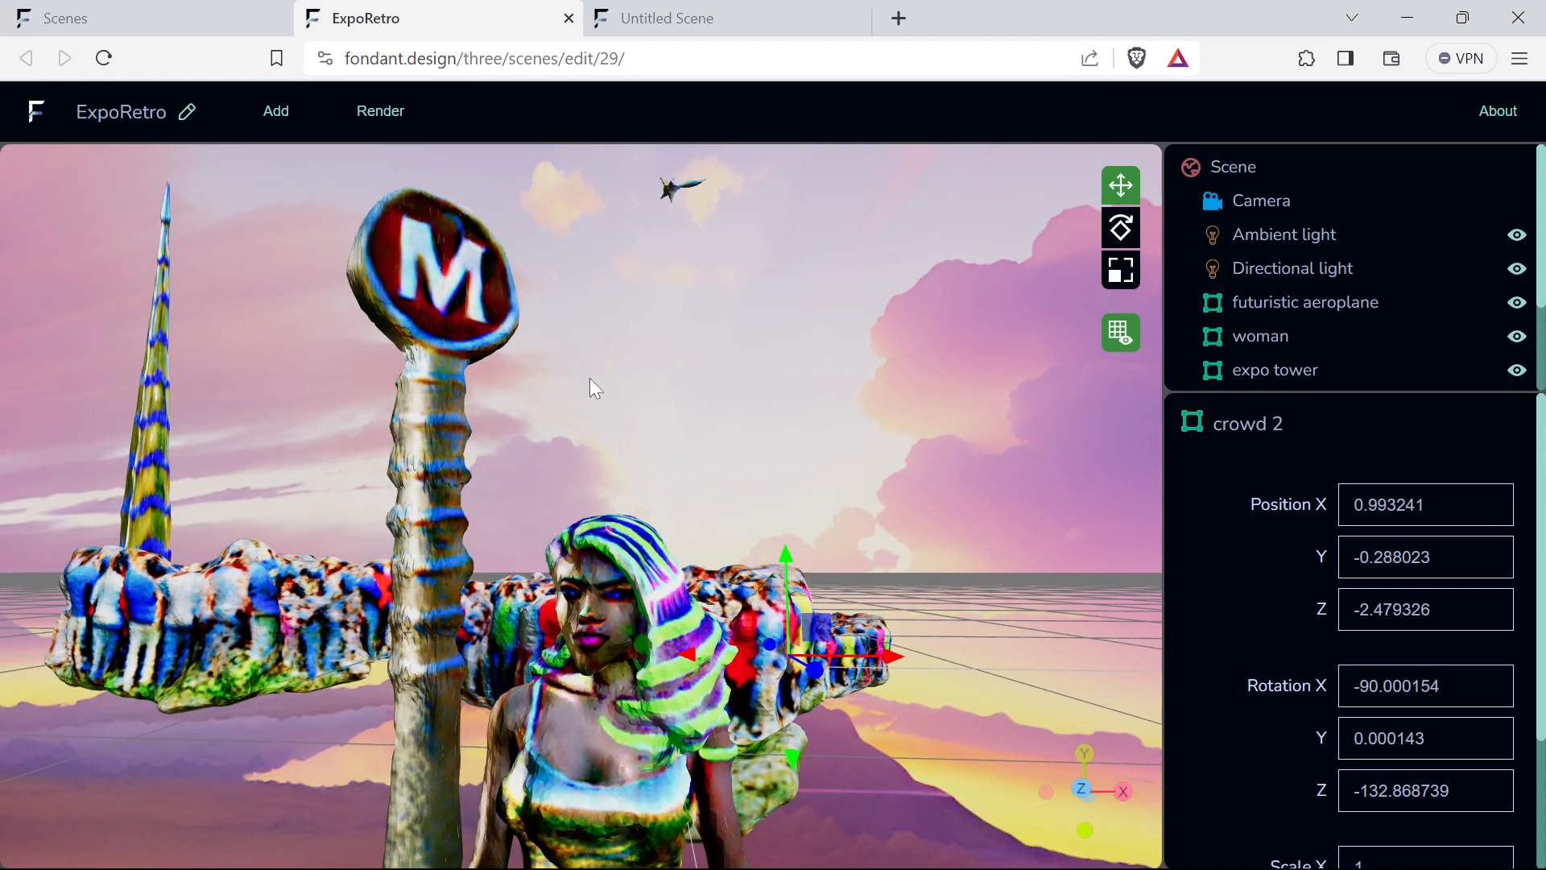
pyautogui.scroll(3, 585, 389)
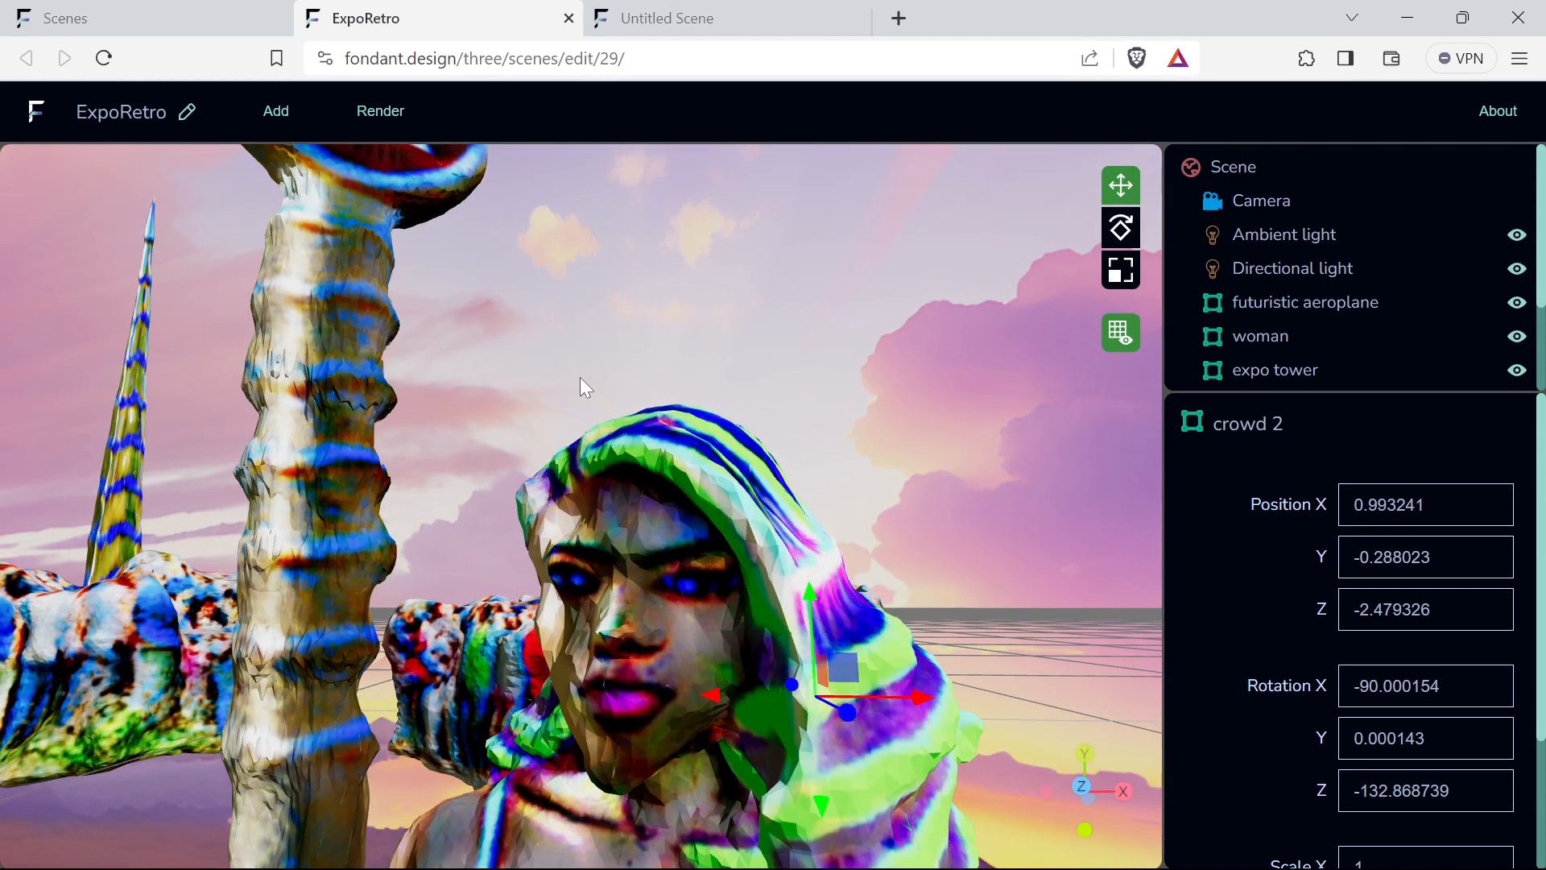
# - Start a real-time render of the scene with the prompt "expo 70 tower"
pyautogui.click(361, 110)
pyautogui.write('e')
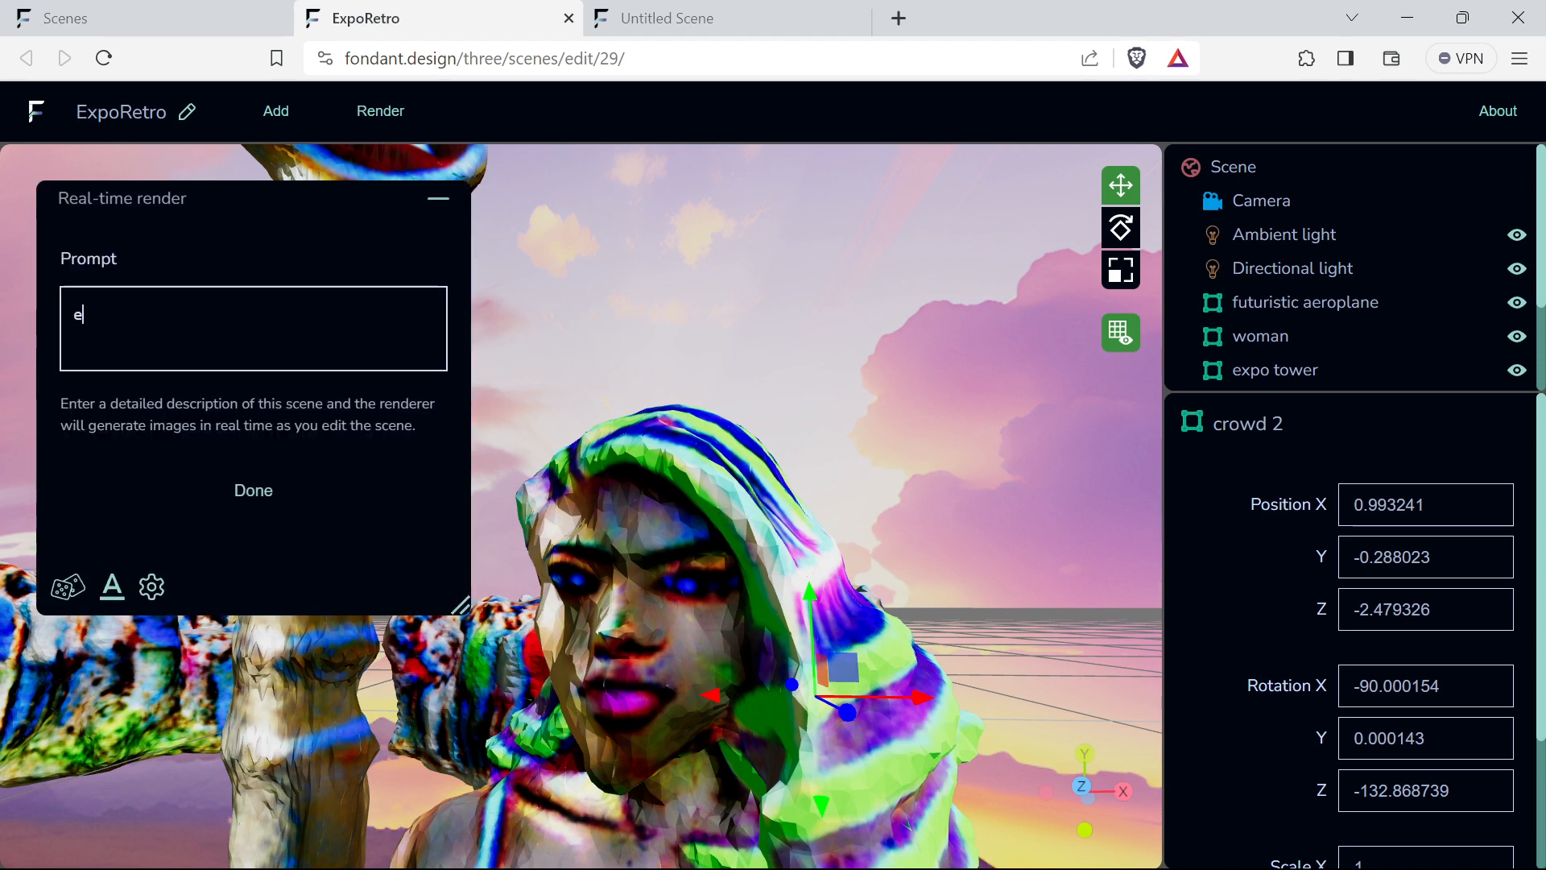
pyautogui.write('xpo 70-')
pyautogui.press('BackSpace')
pyautogui.write('tower')
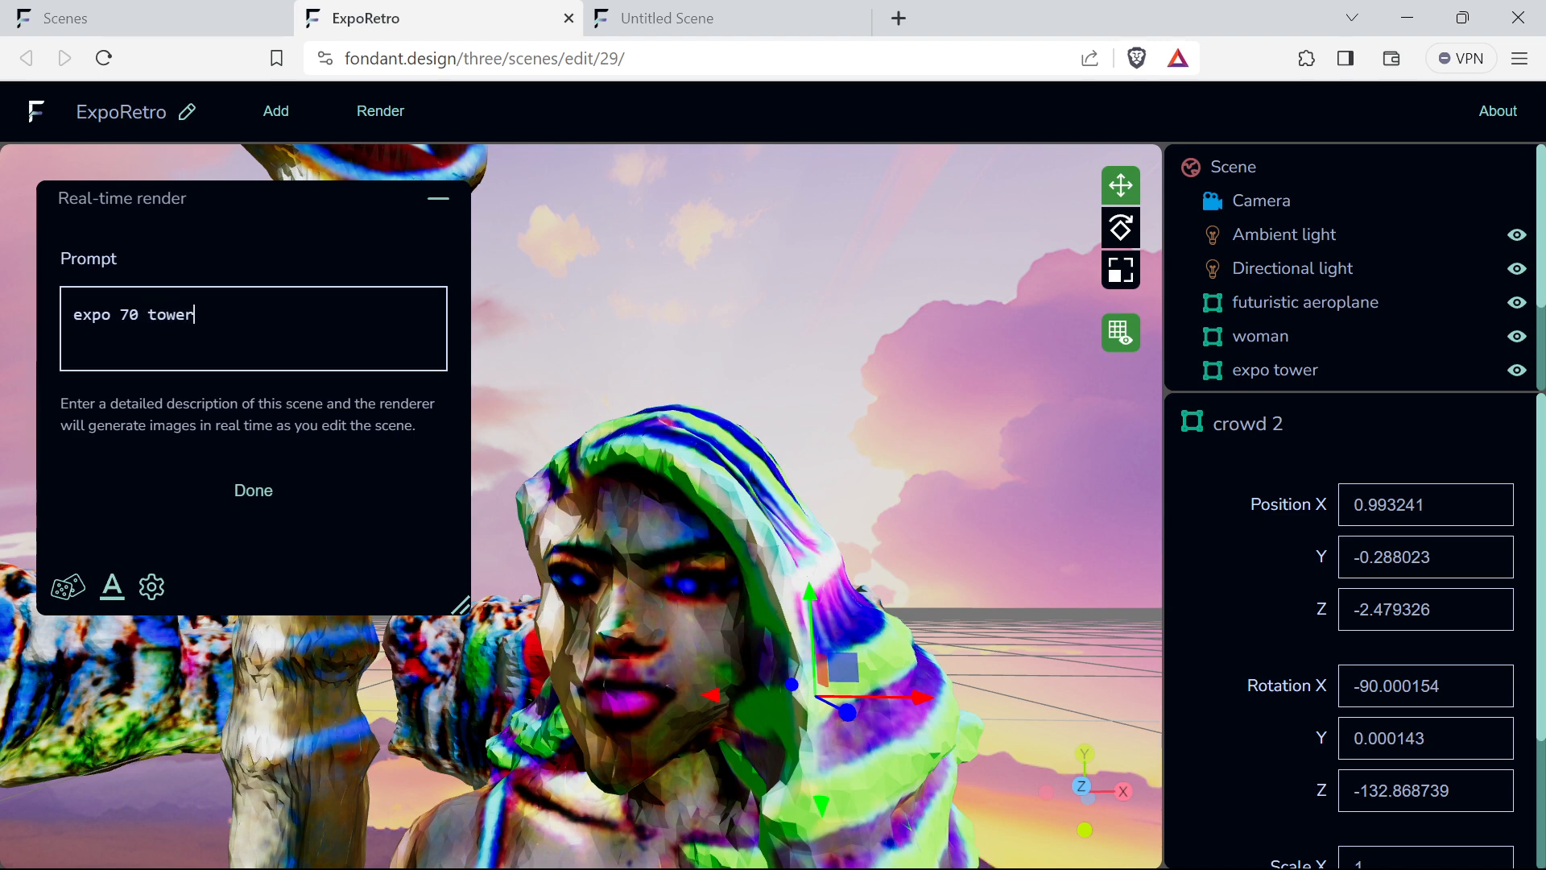
pyautogui.click(234, 488)
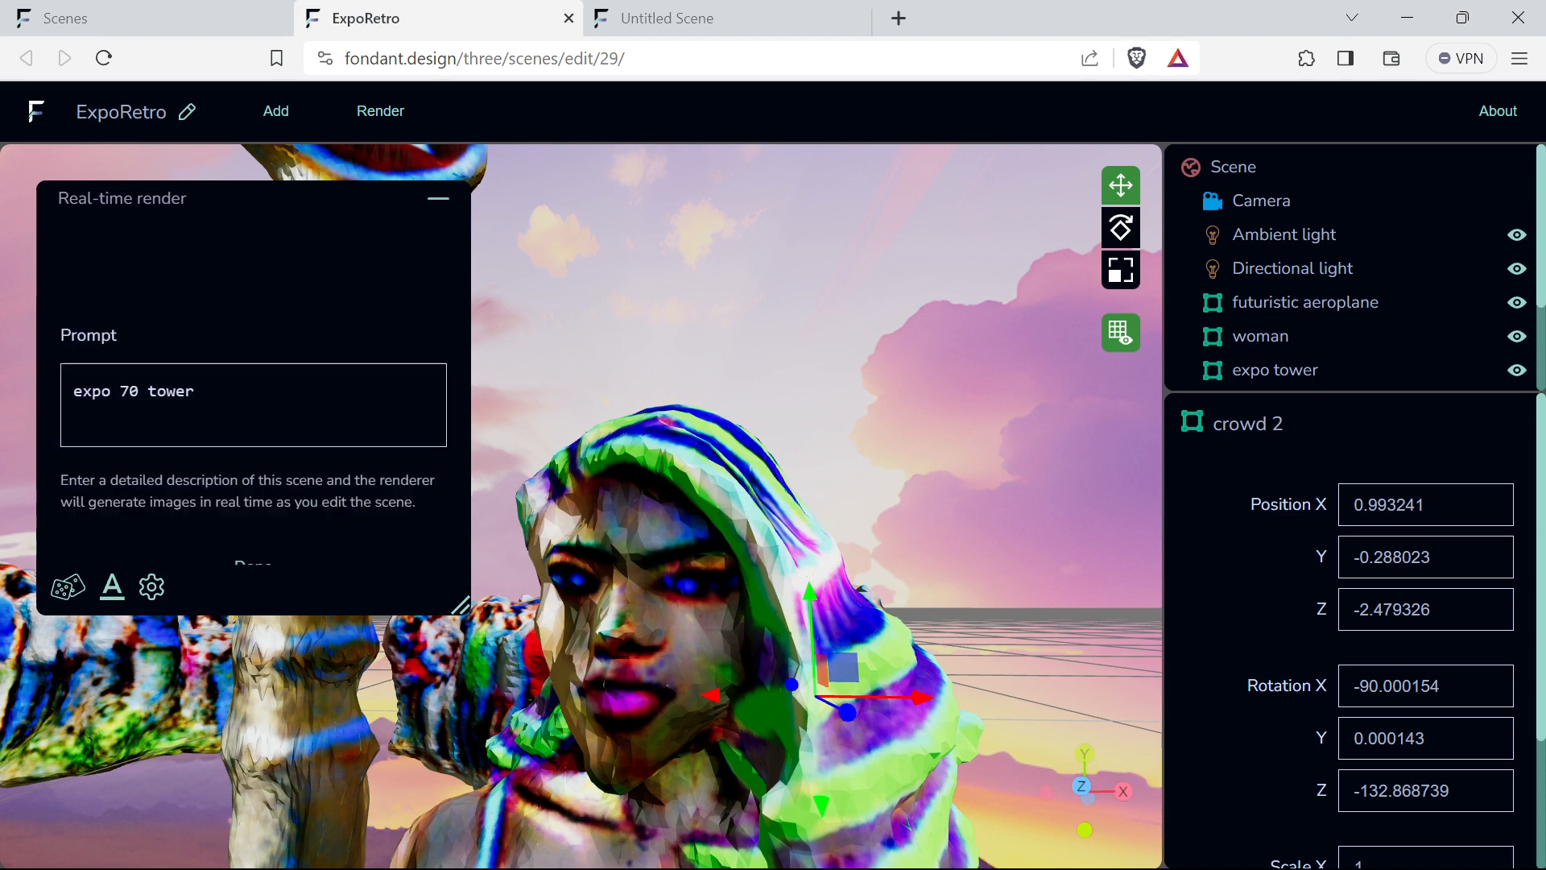
# - Tilt the view to include the aeroplane above the woman and set the real-time render's creativity to 1
pyautogui.moveTo(645, 562); pyautogui.dragTo(604, 596)
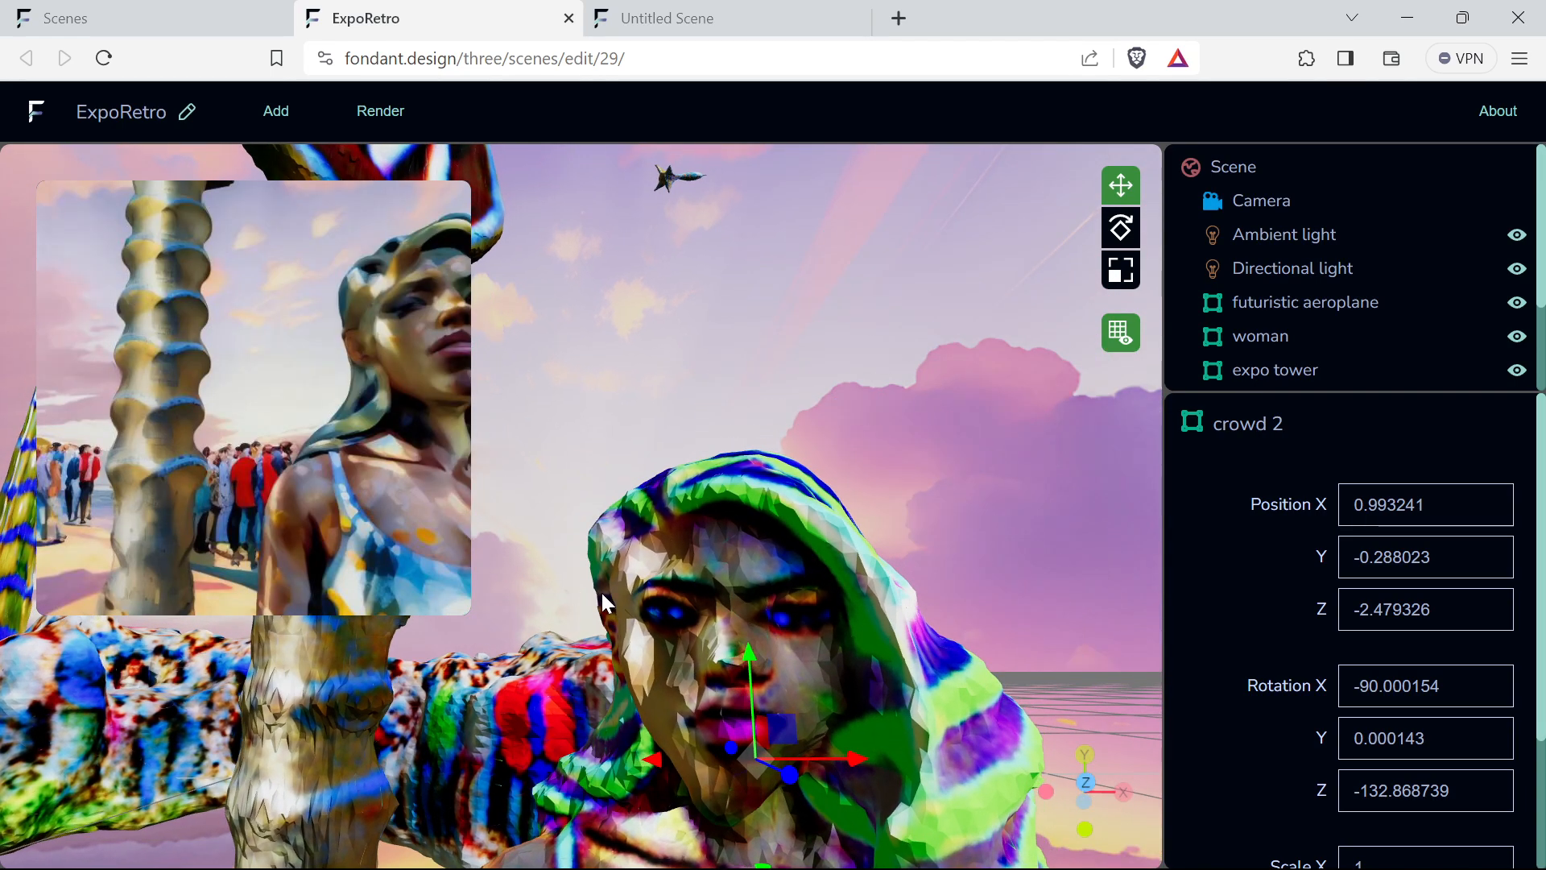
pyautogui.click(150, 591)
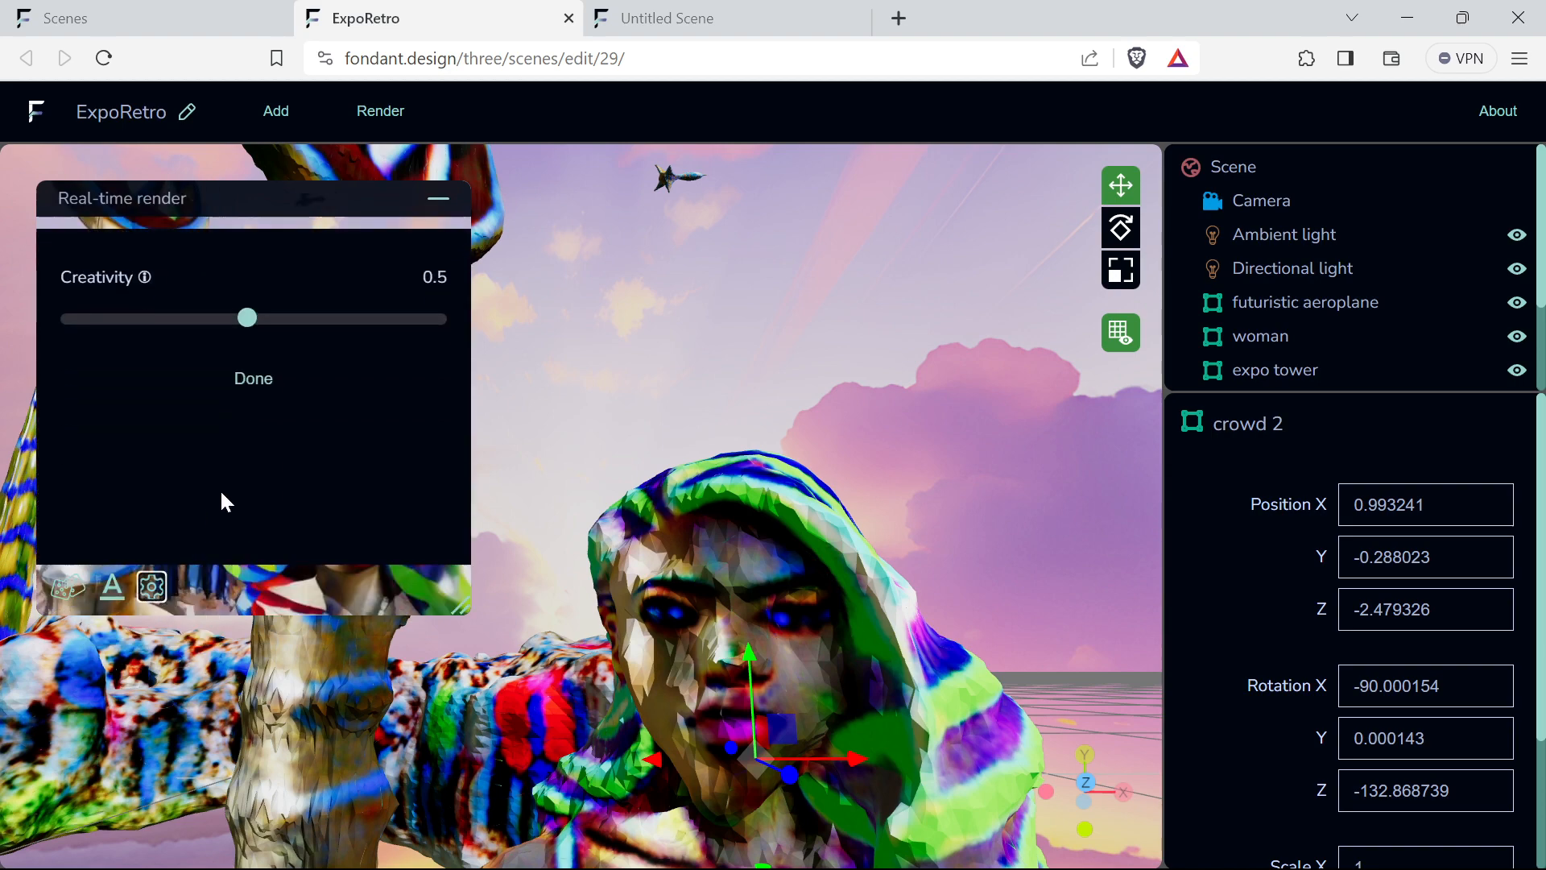
pyautogui.moveTo(366, 315); pyautogui.dragTo(451, 314)
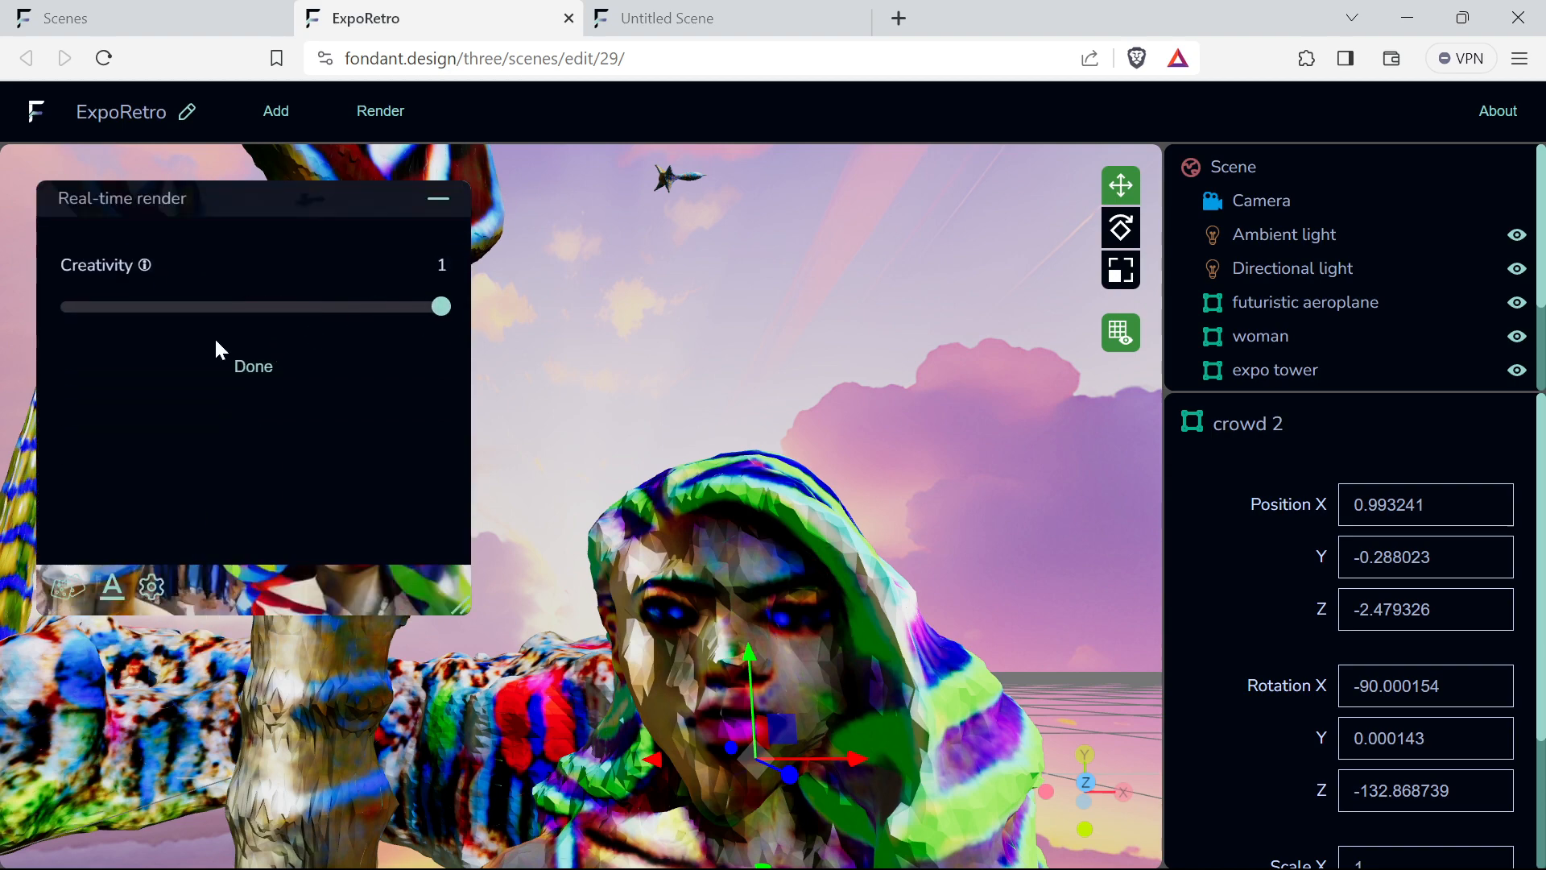
pyautogui.click(256, 378)
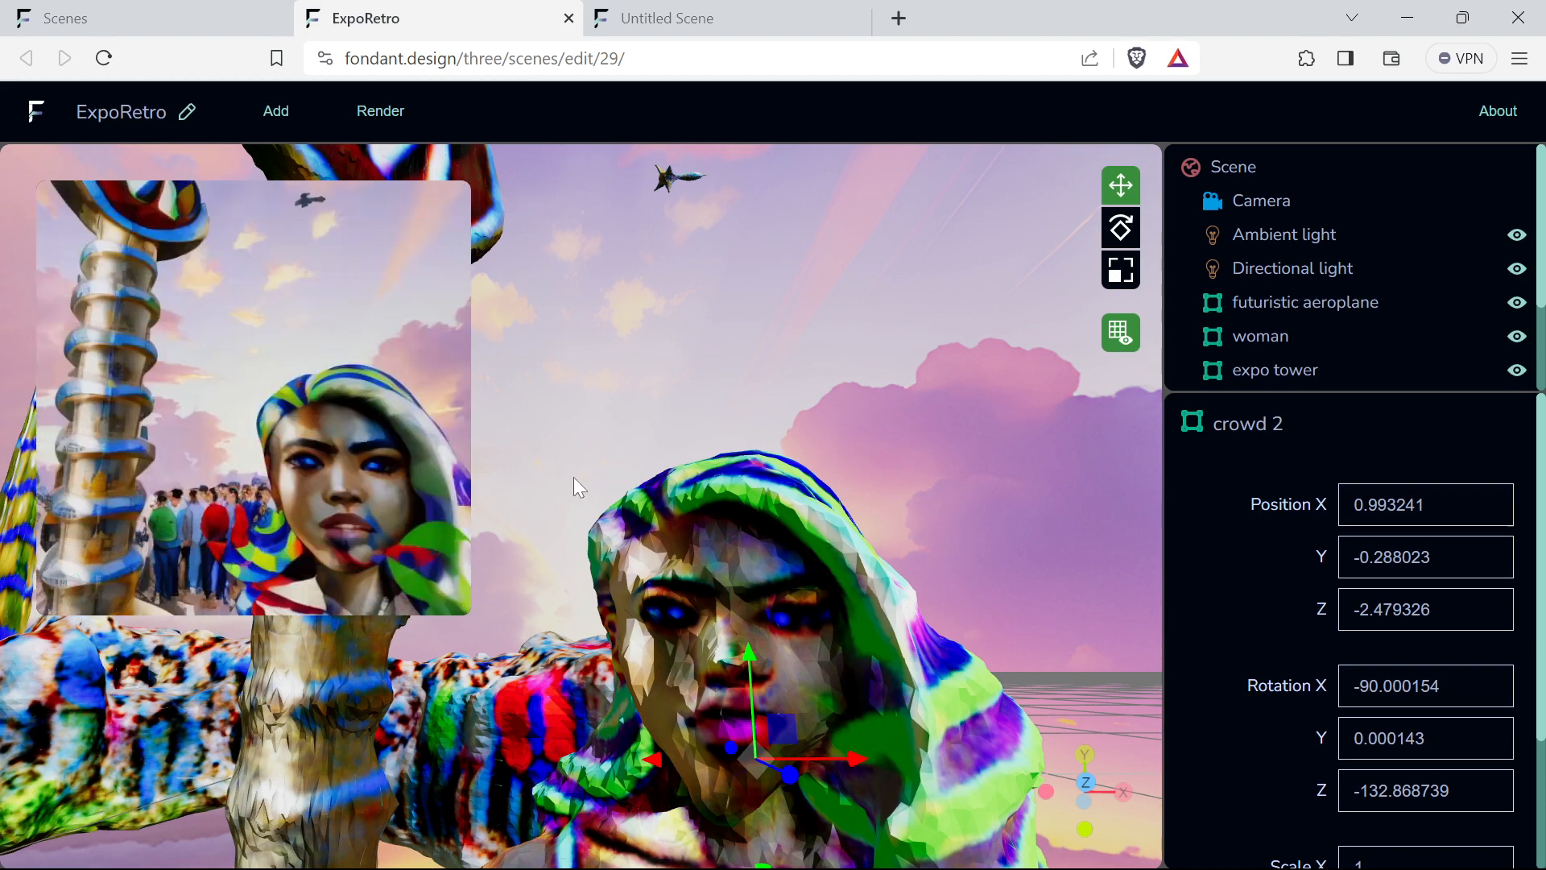
# - Switch to GIMP and toggle the visibility of Pasted Layer and Pasted Layer #1 to compare the renders, leaving both hidden
pyautogui.rightClick(284, 427)
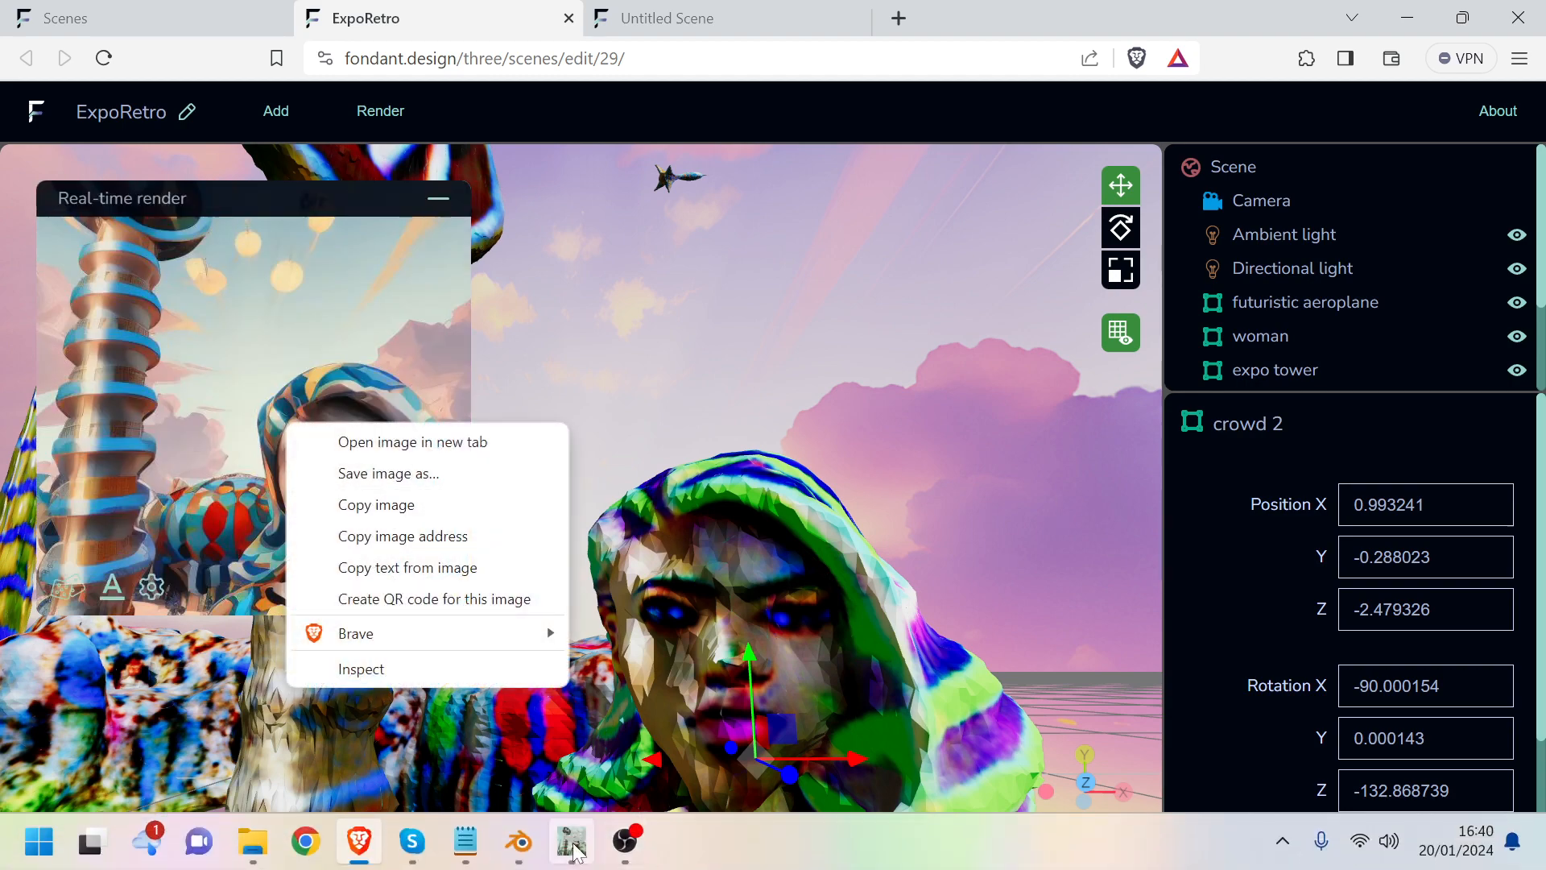
pyautogui.click(580, 854)
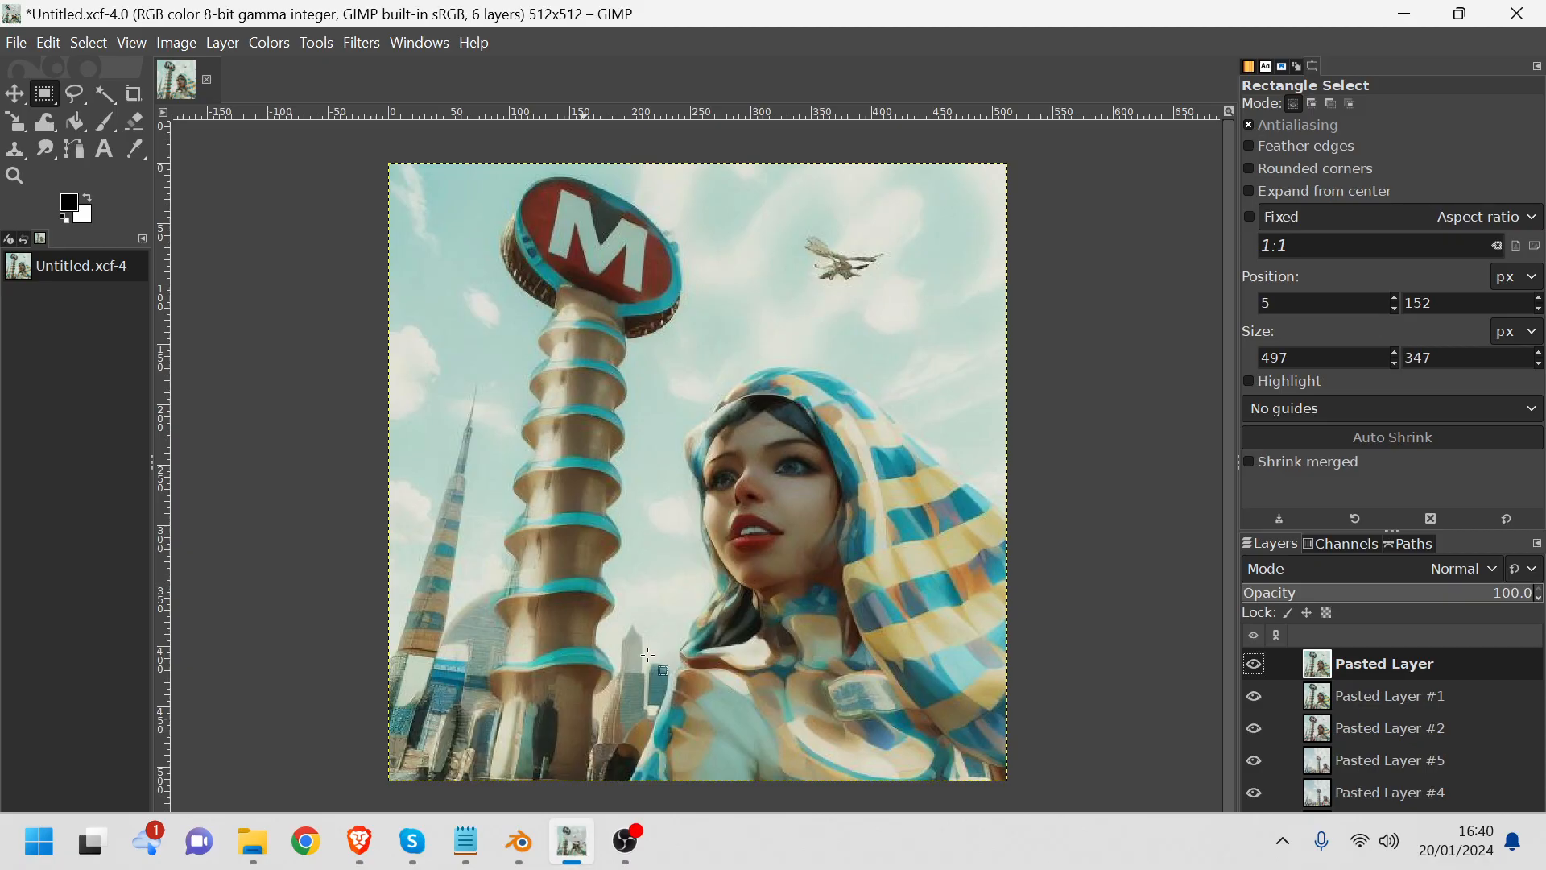
pyautogui.click(1254, 665)
pyautogui.click(1256, 697)
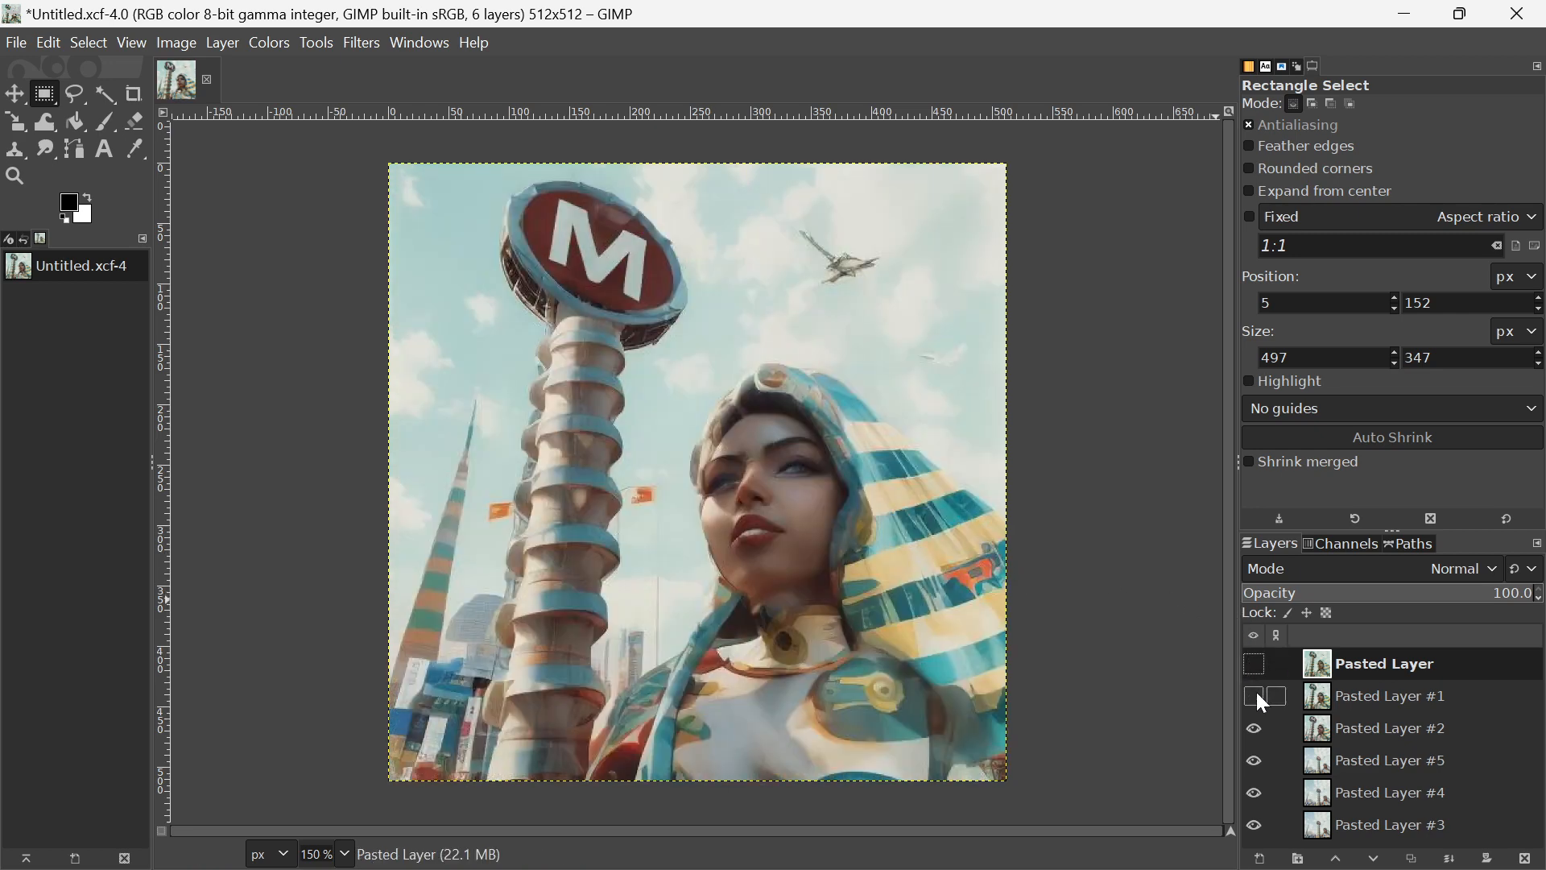
pyautogui.click(1254, 665)
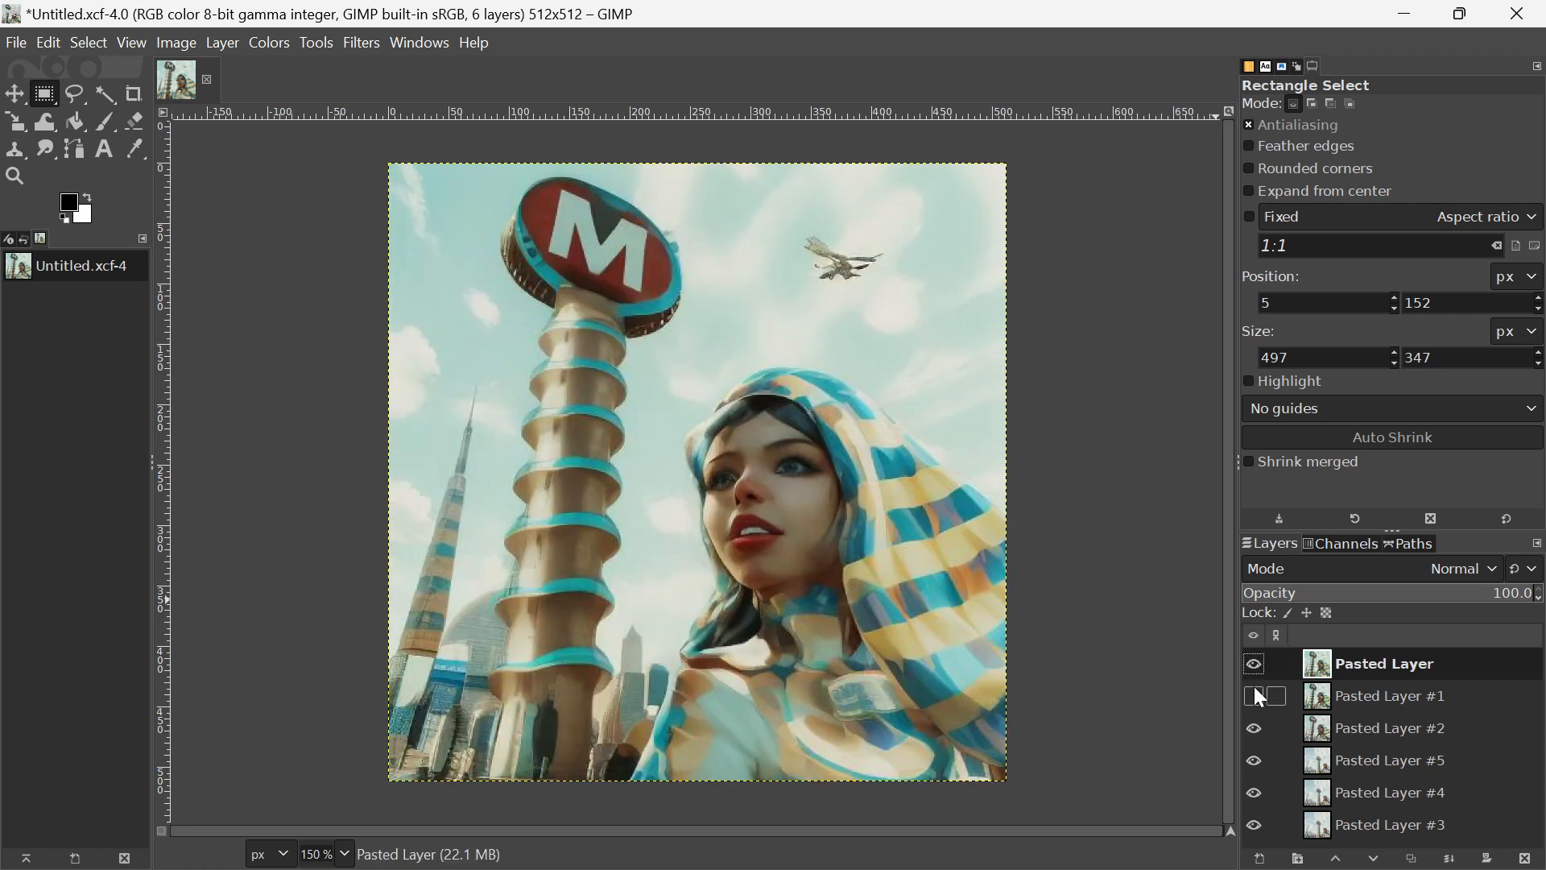
pyautogui.click(1254, 666)
pyautogui.click(1250, 699)
pyautogui.click(1250, 699)
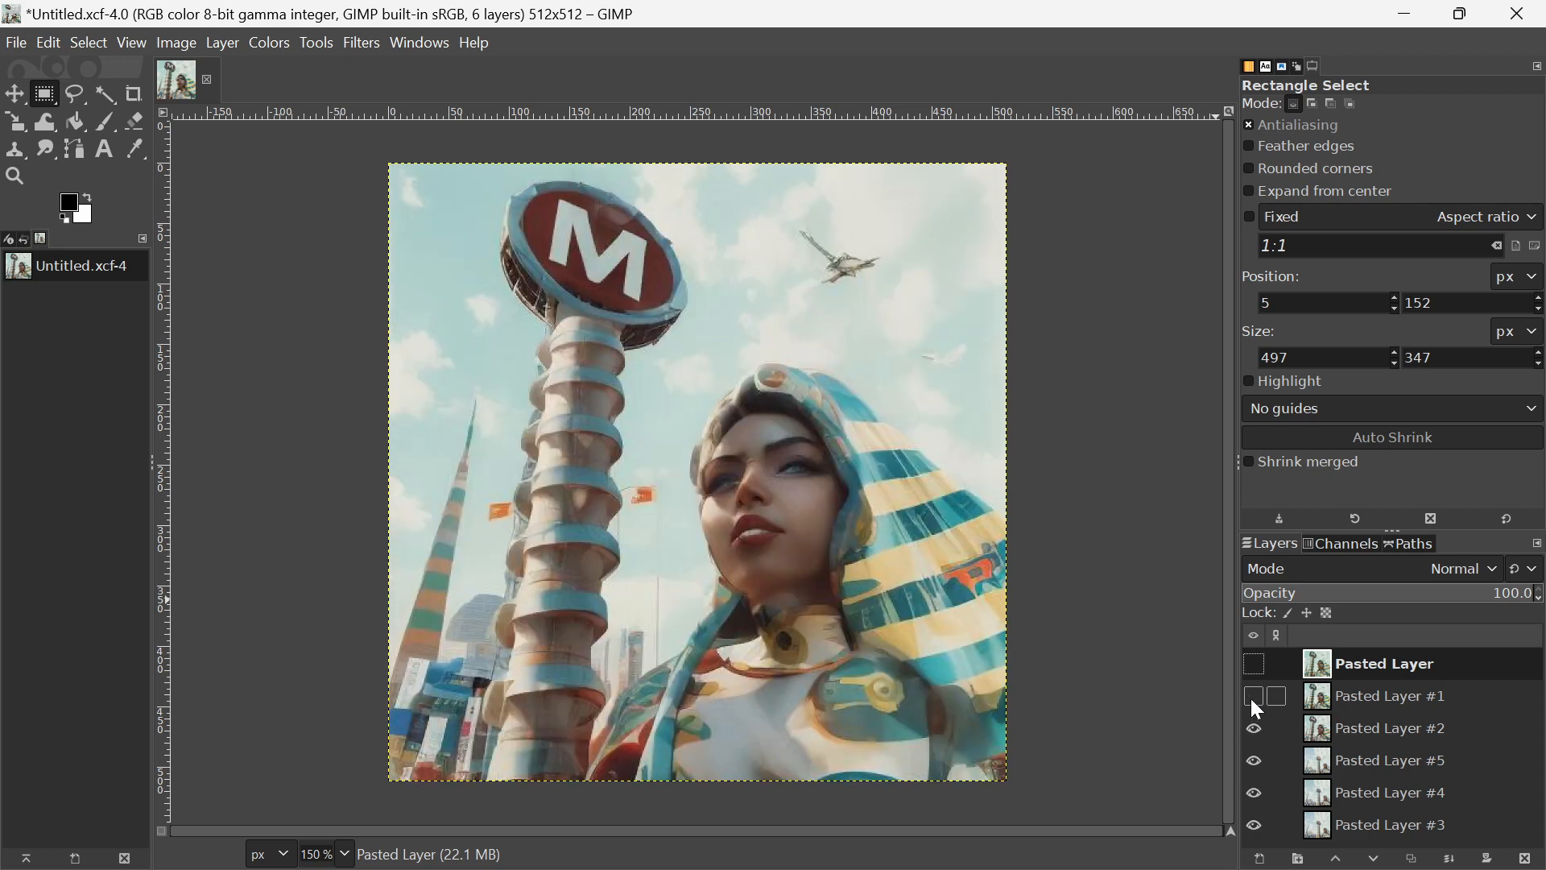
pyautogui.click(1250, 698)
pyautogui.click(1254, 698)
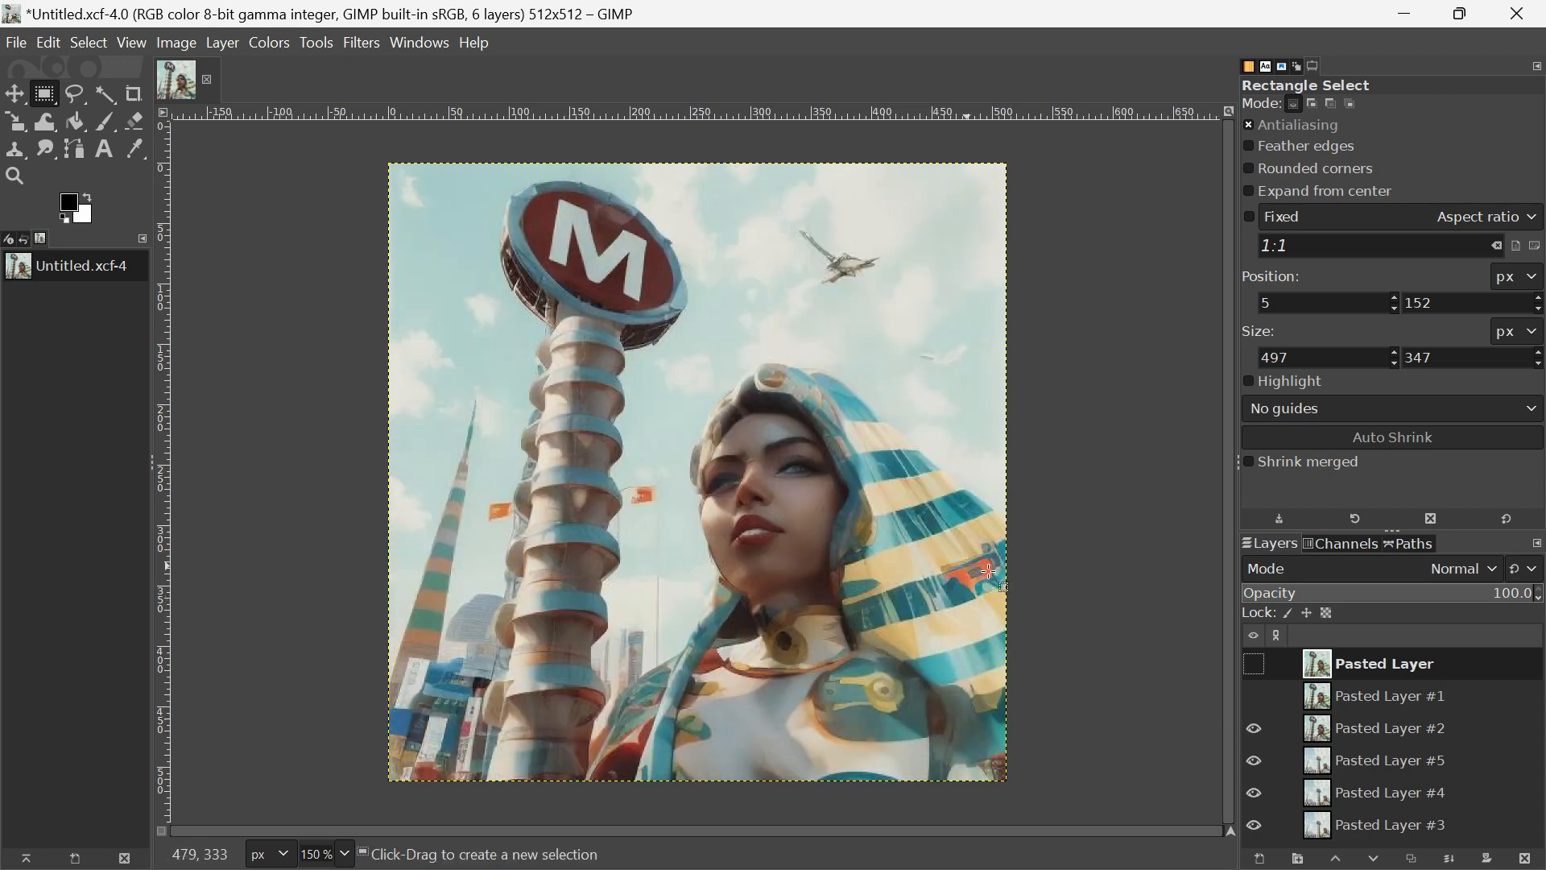
# - Hide the remaining pasted layers one by one to compare the renders, leaving only Pasted Layer #4 visible
pyautogui.click(1255, 730)
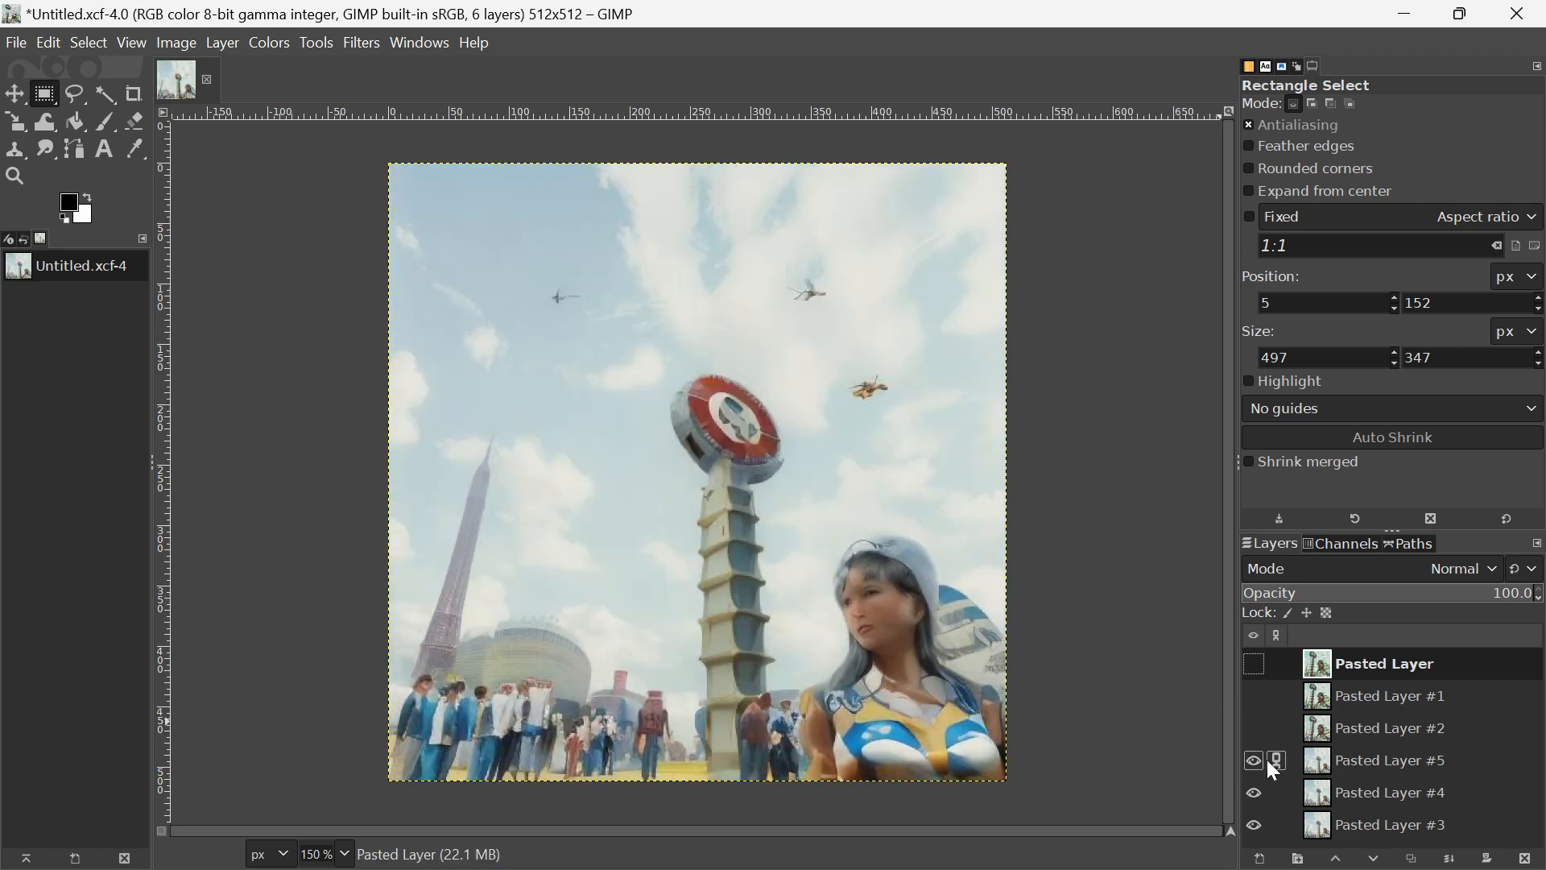
pyautogui.click(1257, 762)
pyautogui.click(1254, 786)
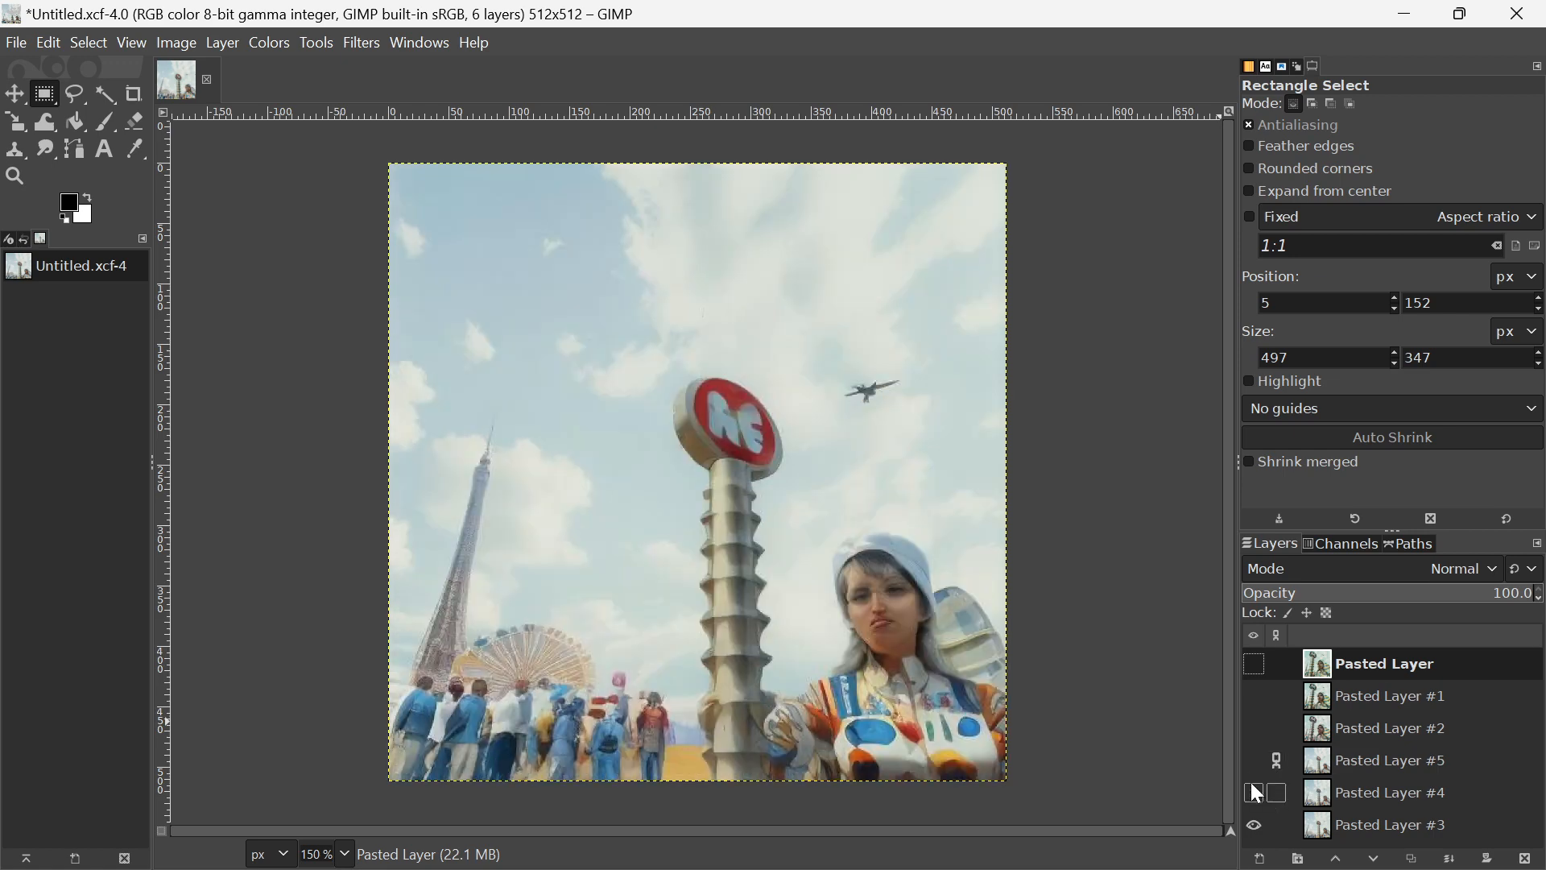
pyautogui.click(1255, 820)
pyautogui.click(1251, 801)
pyautogui.click(1250, 802)
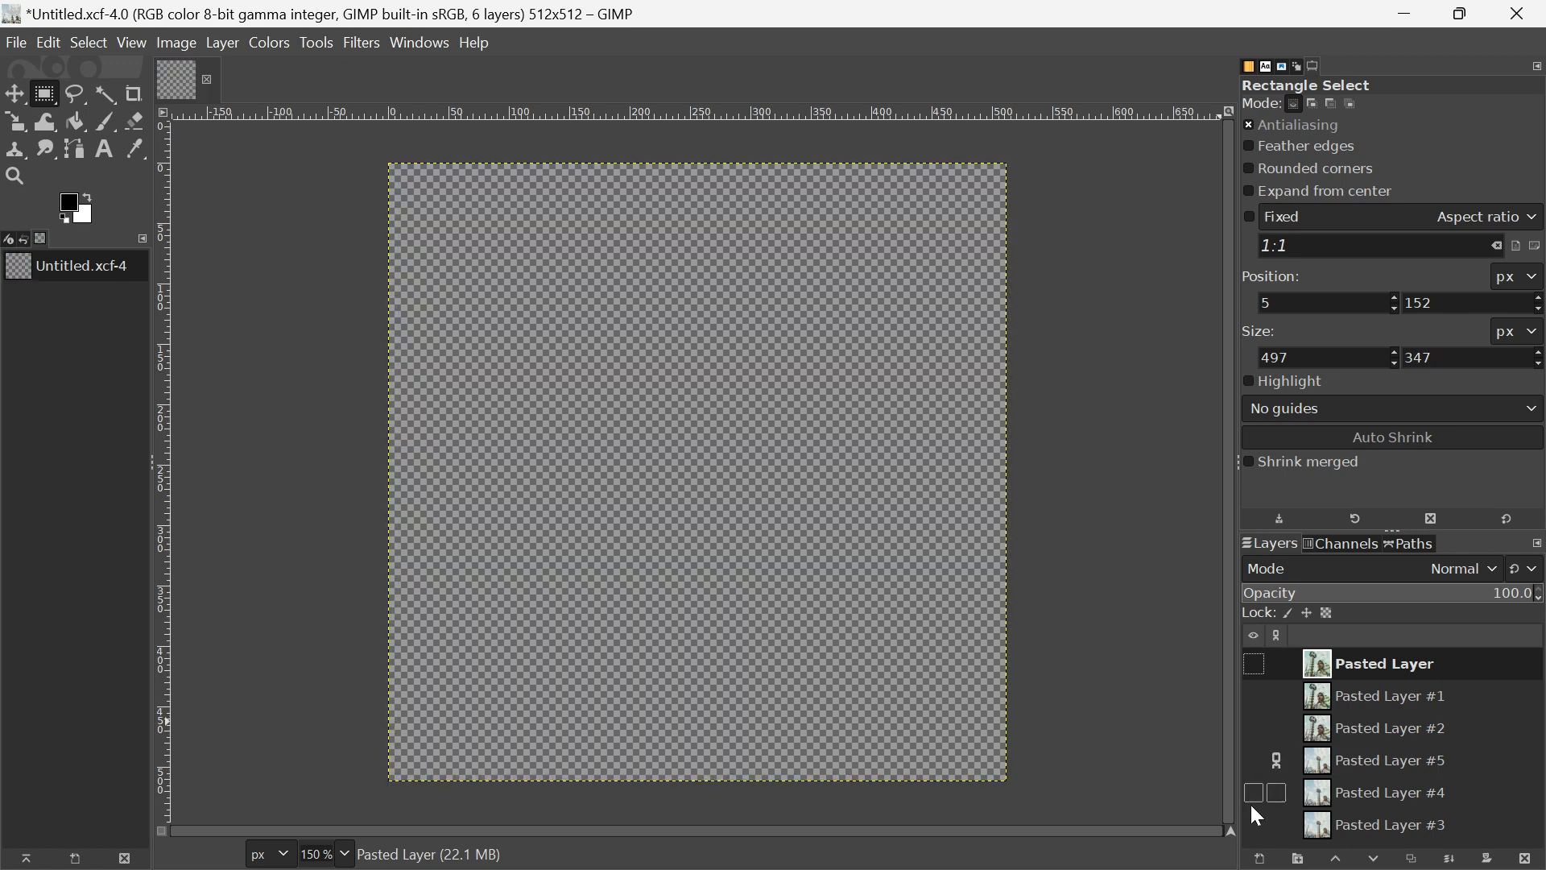
pyautogui.click(1250, 804)
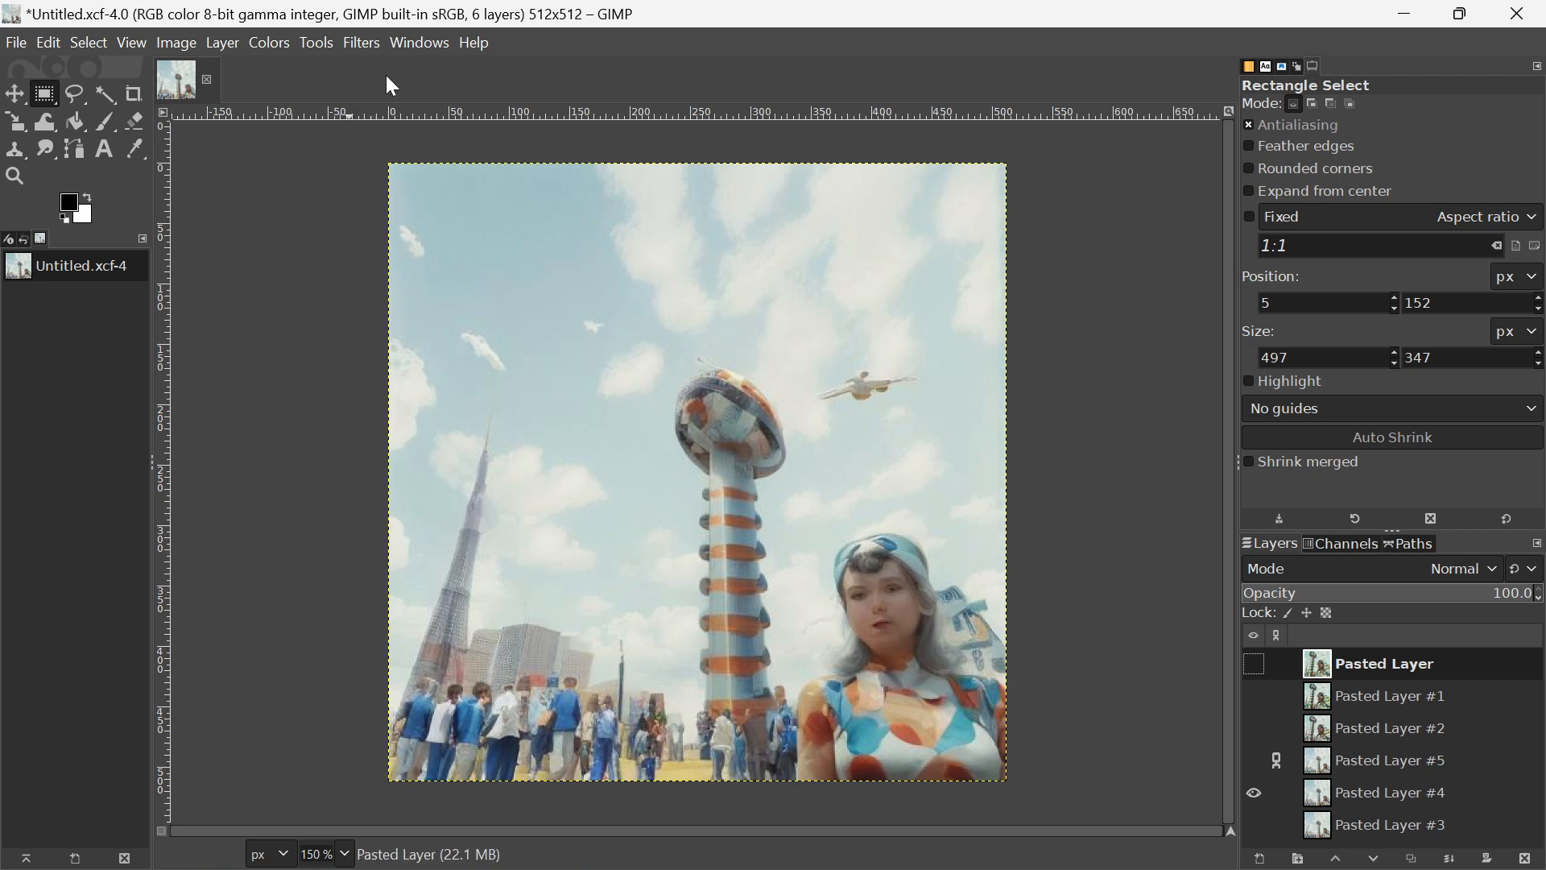
# - Switch to File Explorer and play the first woman_at_an_expo_crowds_moving MP4 video from the YOUTUBE2 folder
pyautogui.moveTo(276, 862)
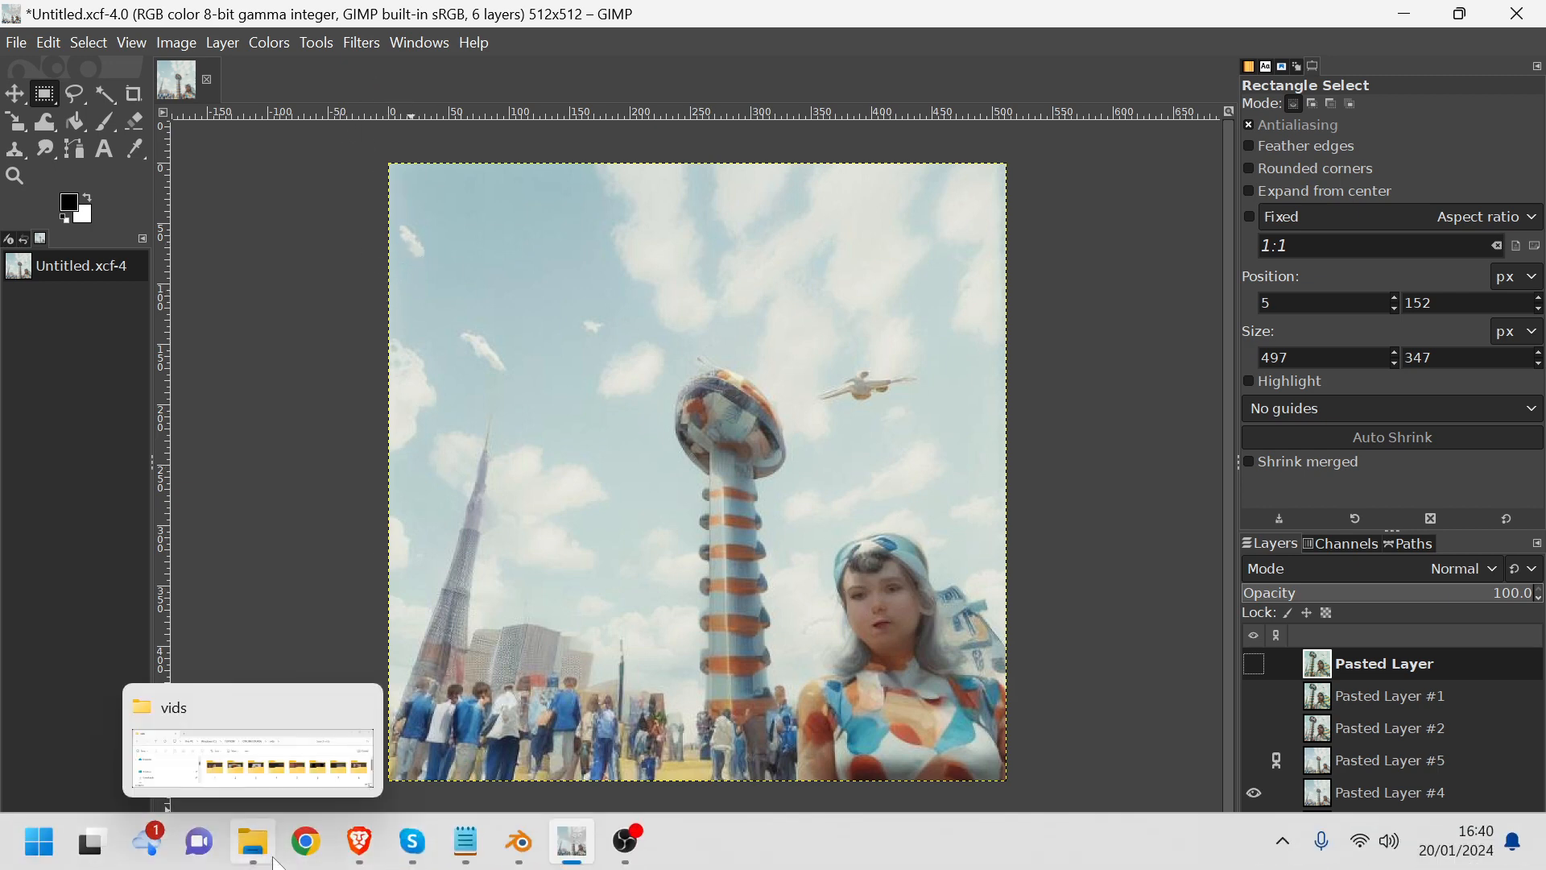
pyautogui.click(277, 862)
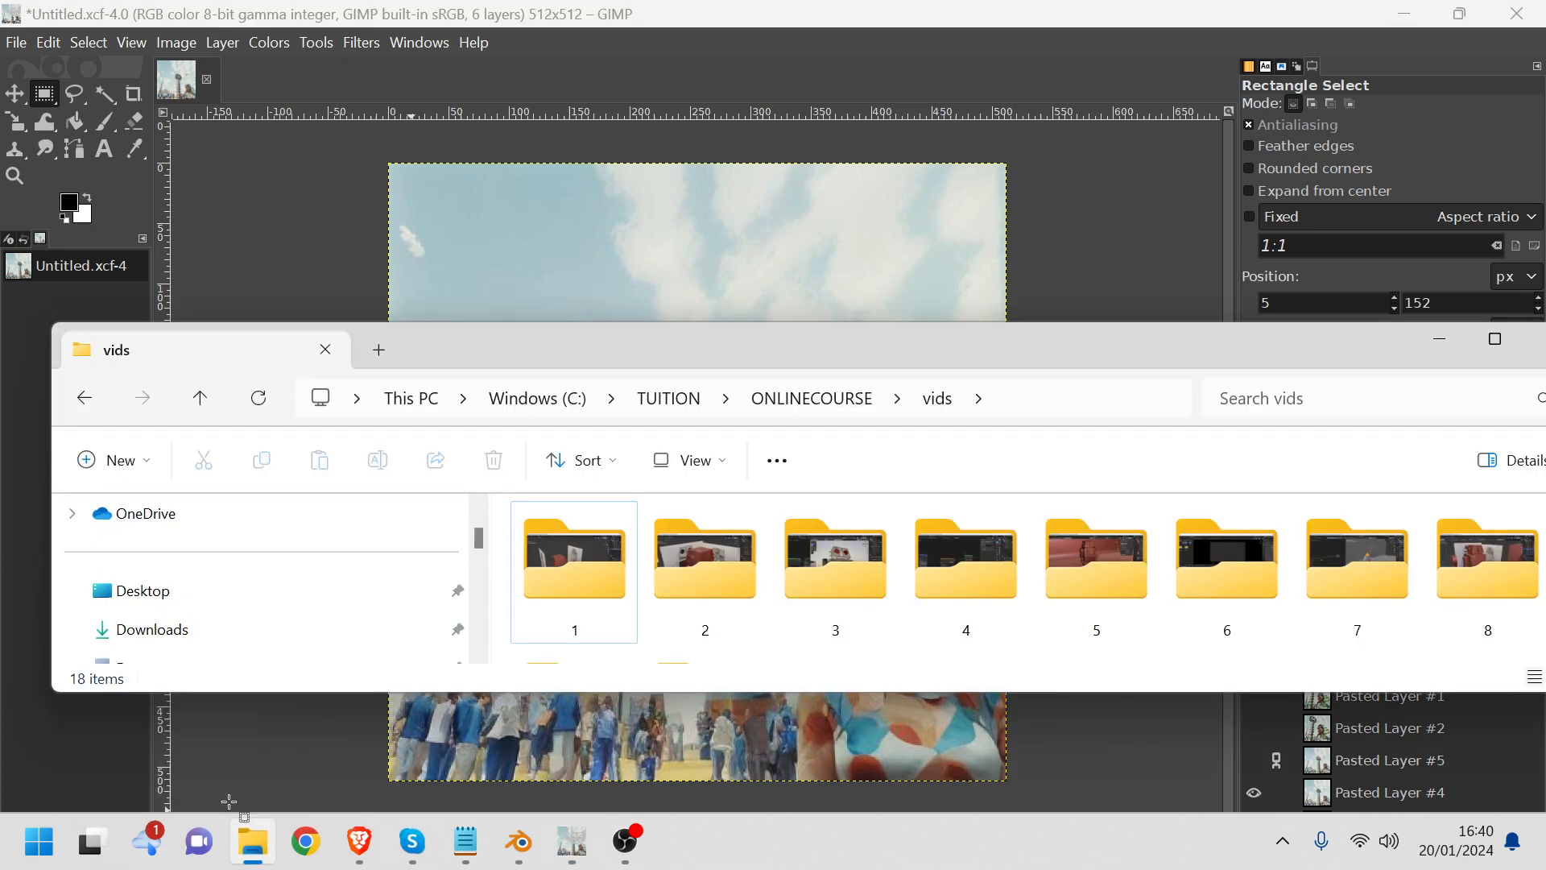
pyautogui.doubleClick(722, 343)
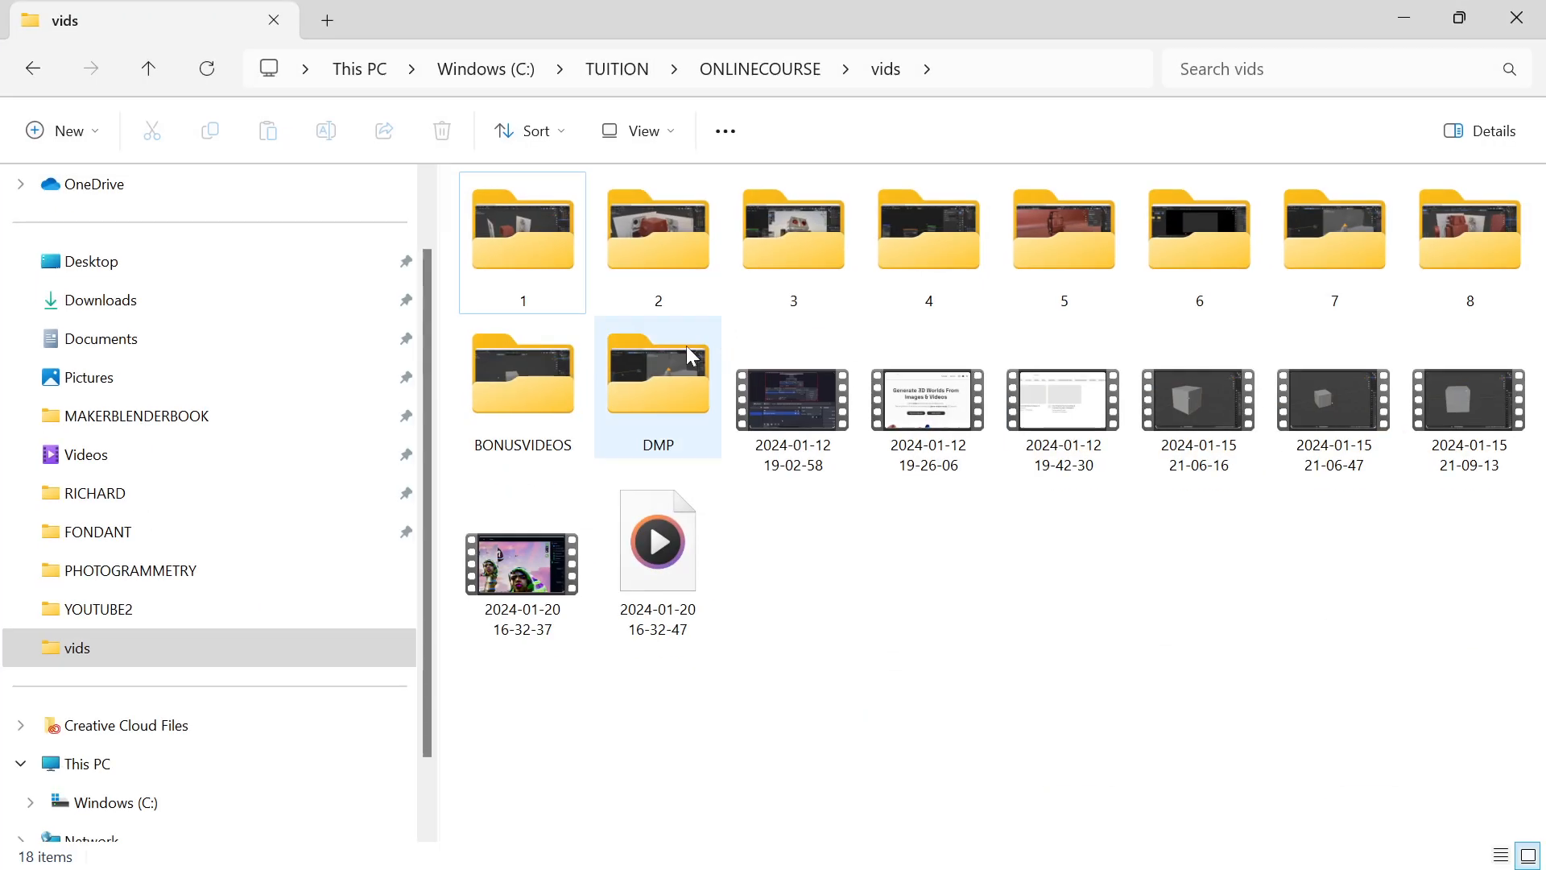
pyautogui.click(191, 611)
pyautogui.doubleClick(556, 377)
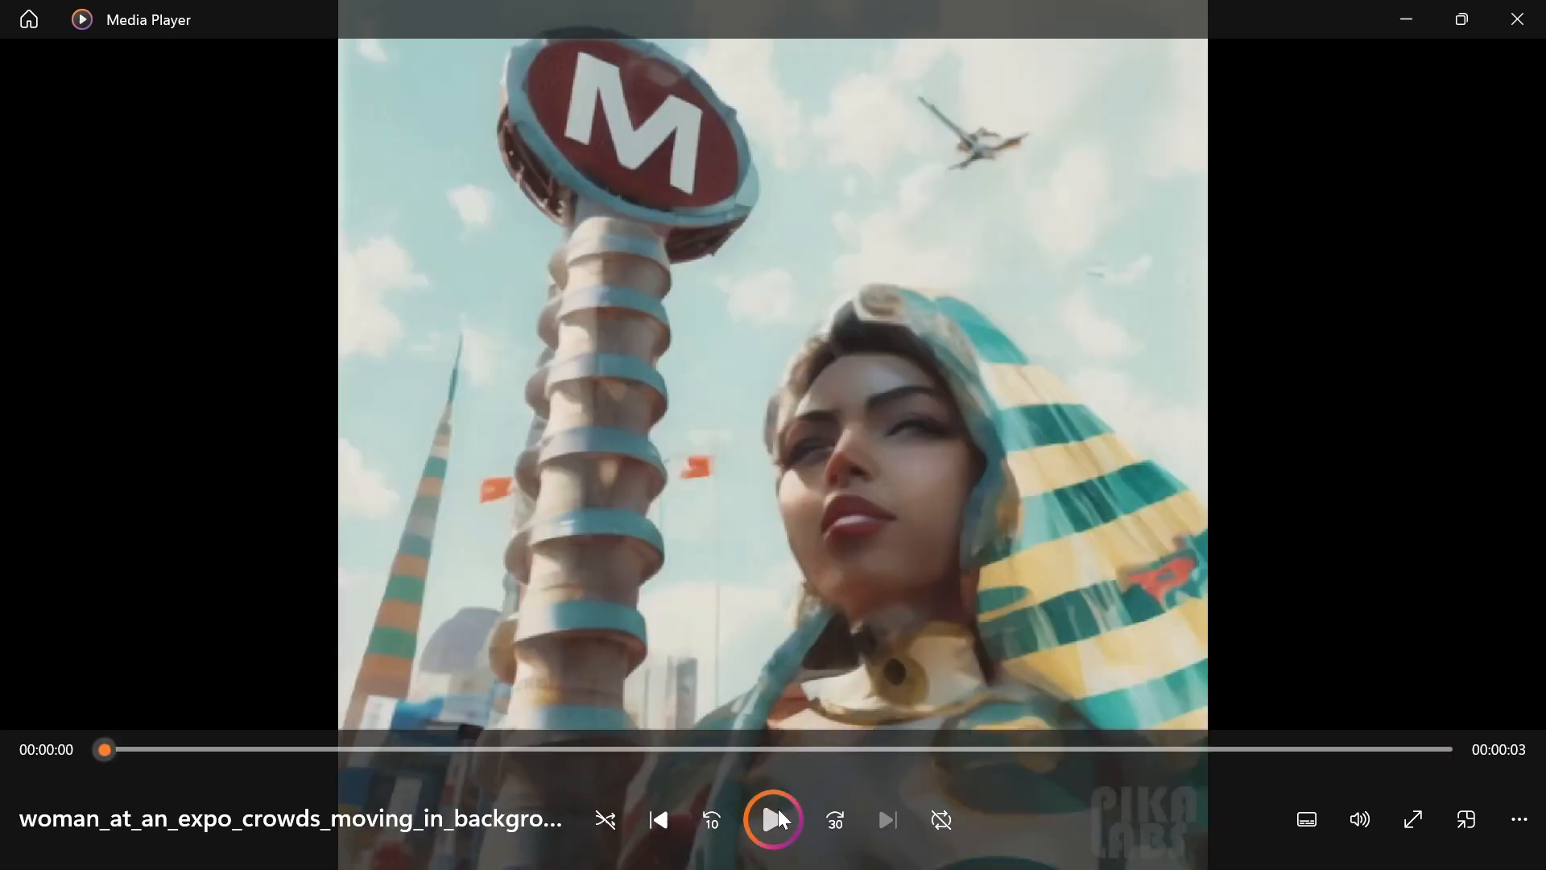
pyautogui.click(778, 813)
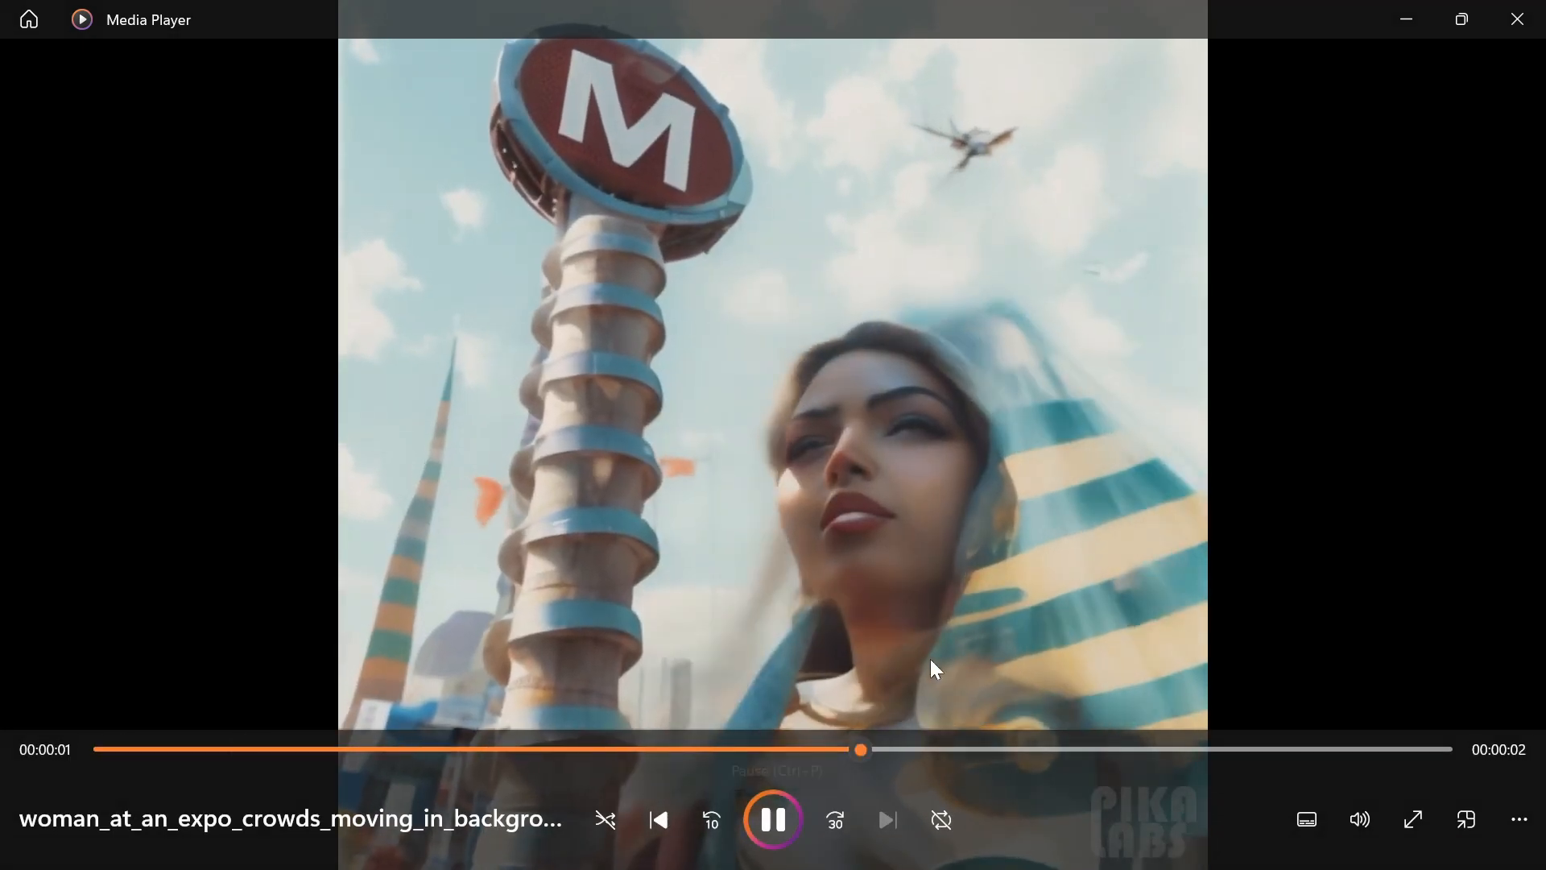
pyautogui.click(1518, 18)
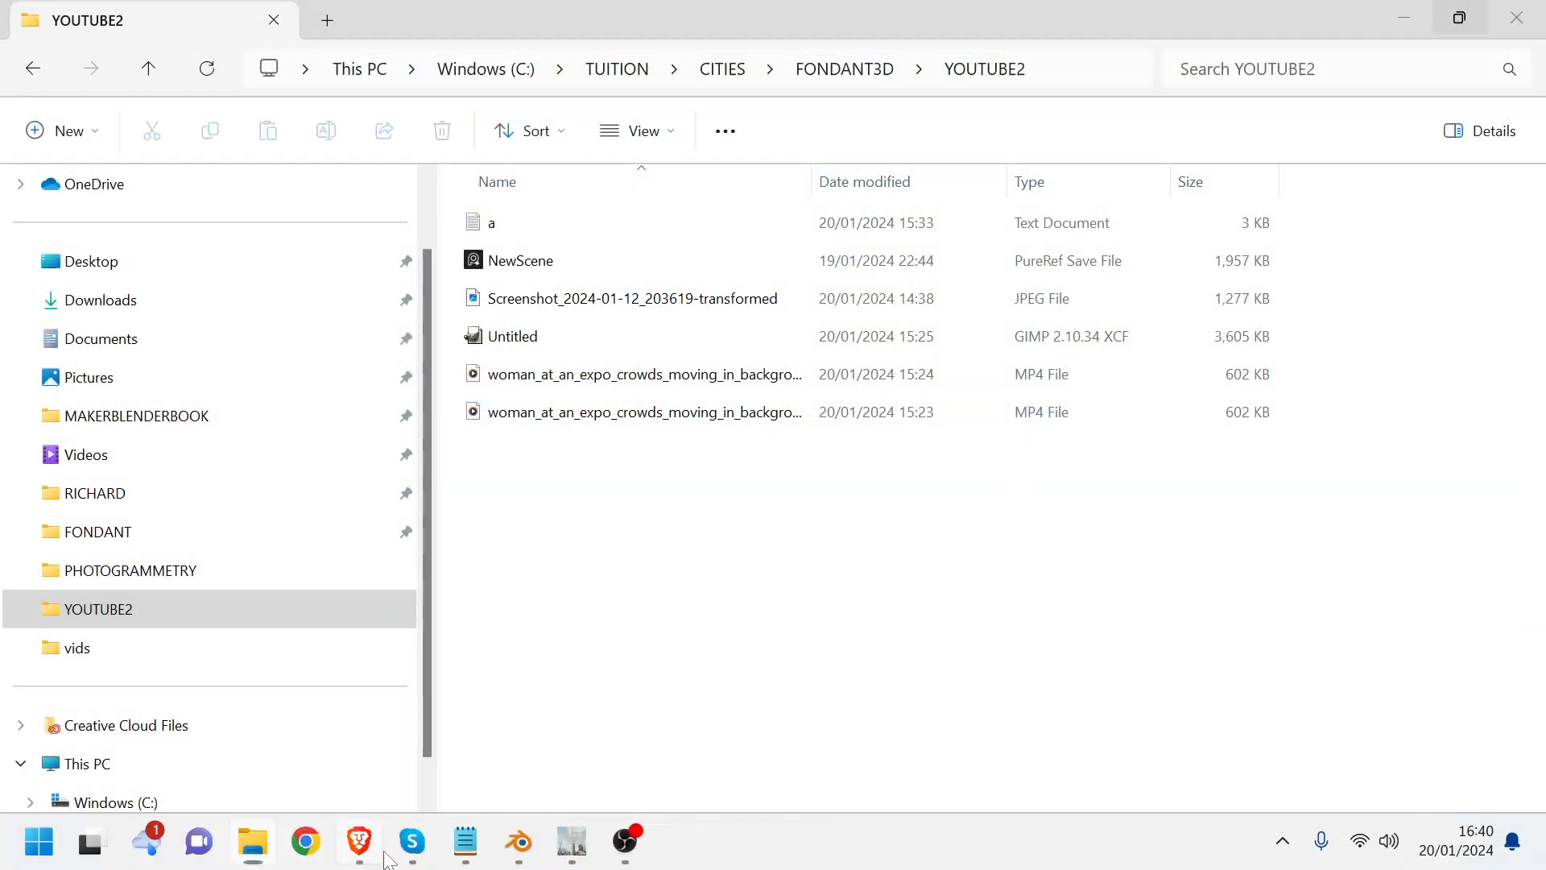
# - Switch to Blender, deselect the cube and set the camera's output resolution to 1921 × 1141 px
pyautogui.click(359, 852)
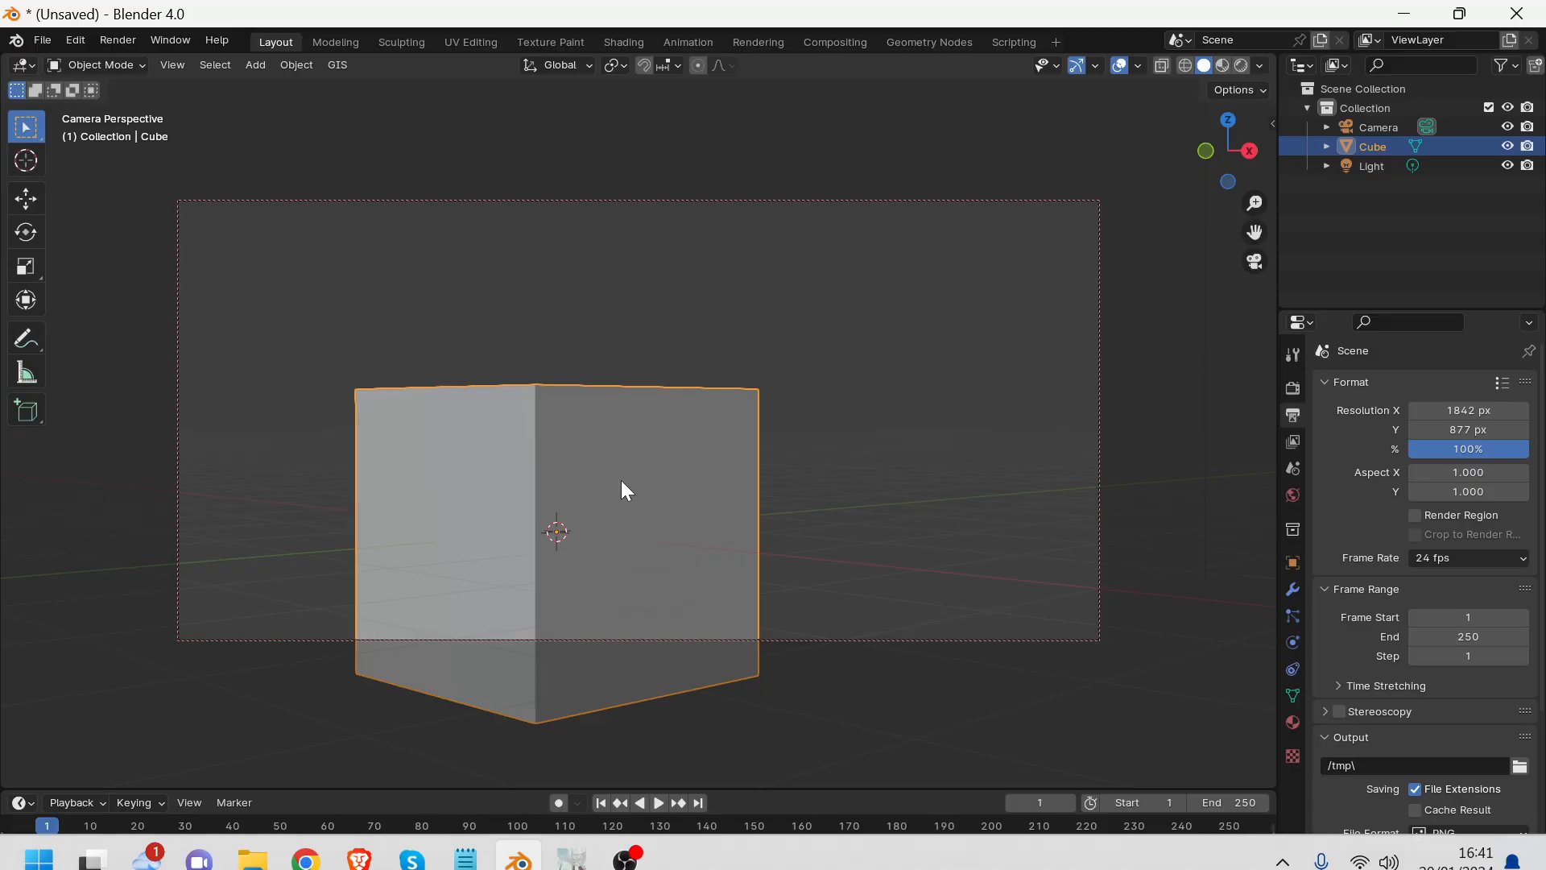
pyautogui.click(616, 352)
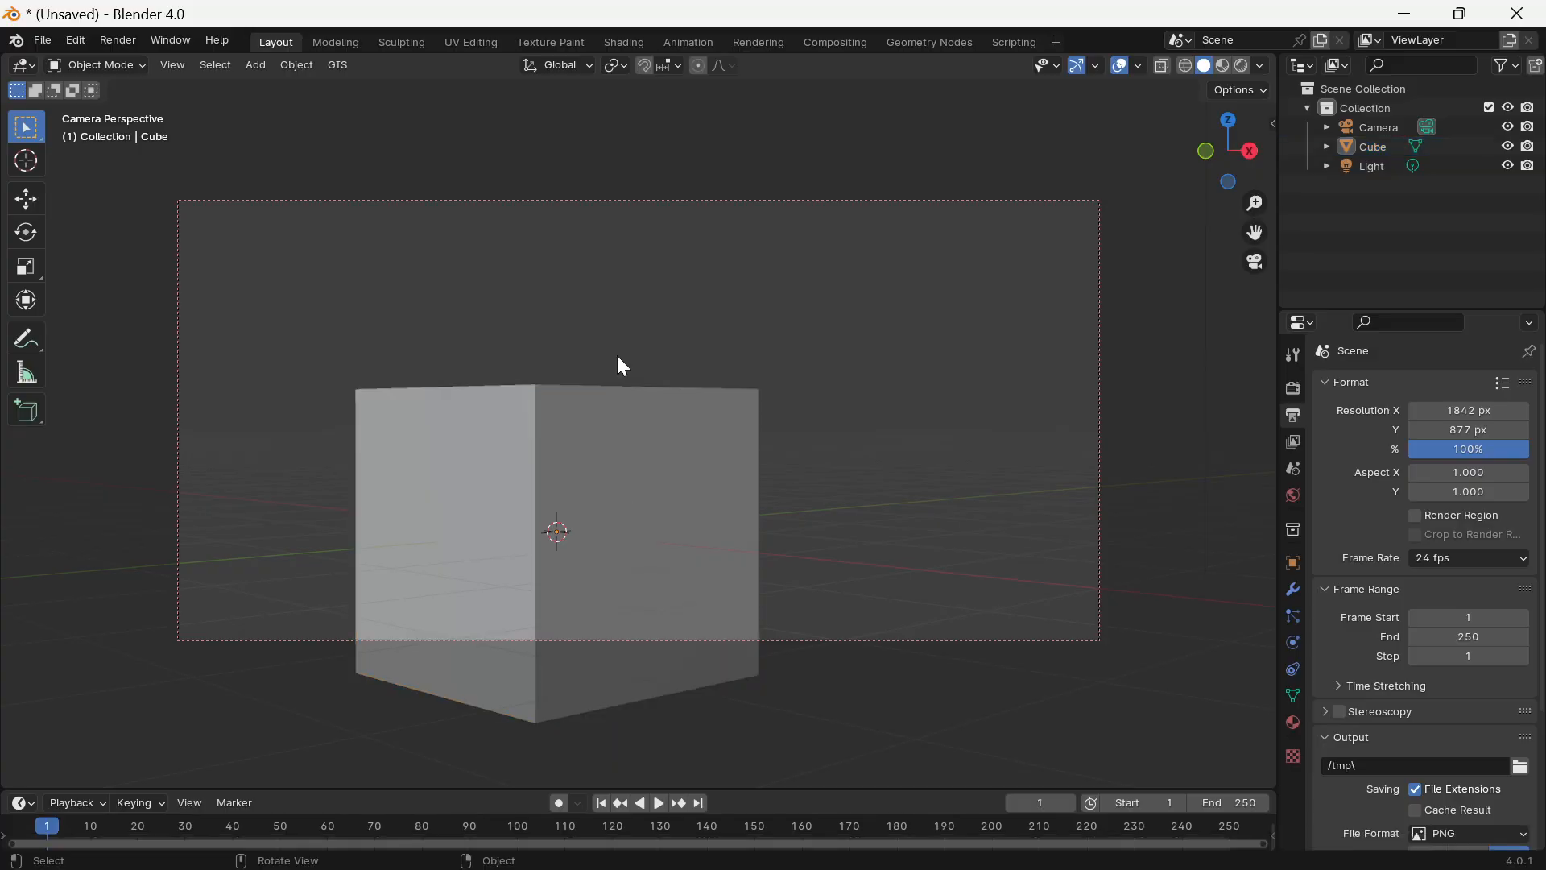
pyautogui.scroll(1, 616, 352)
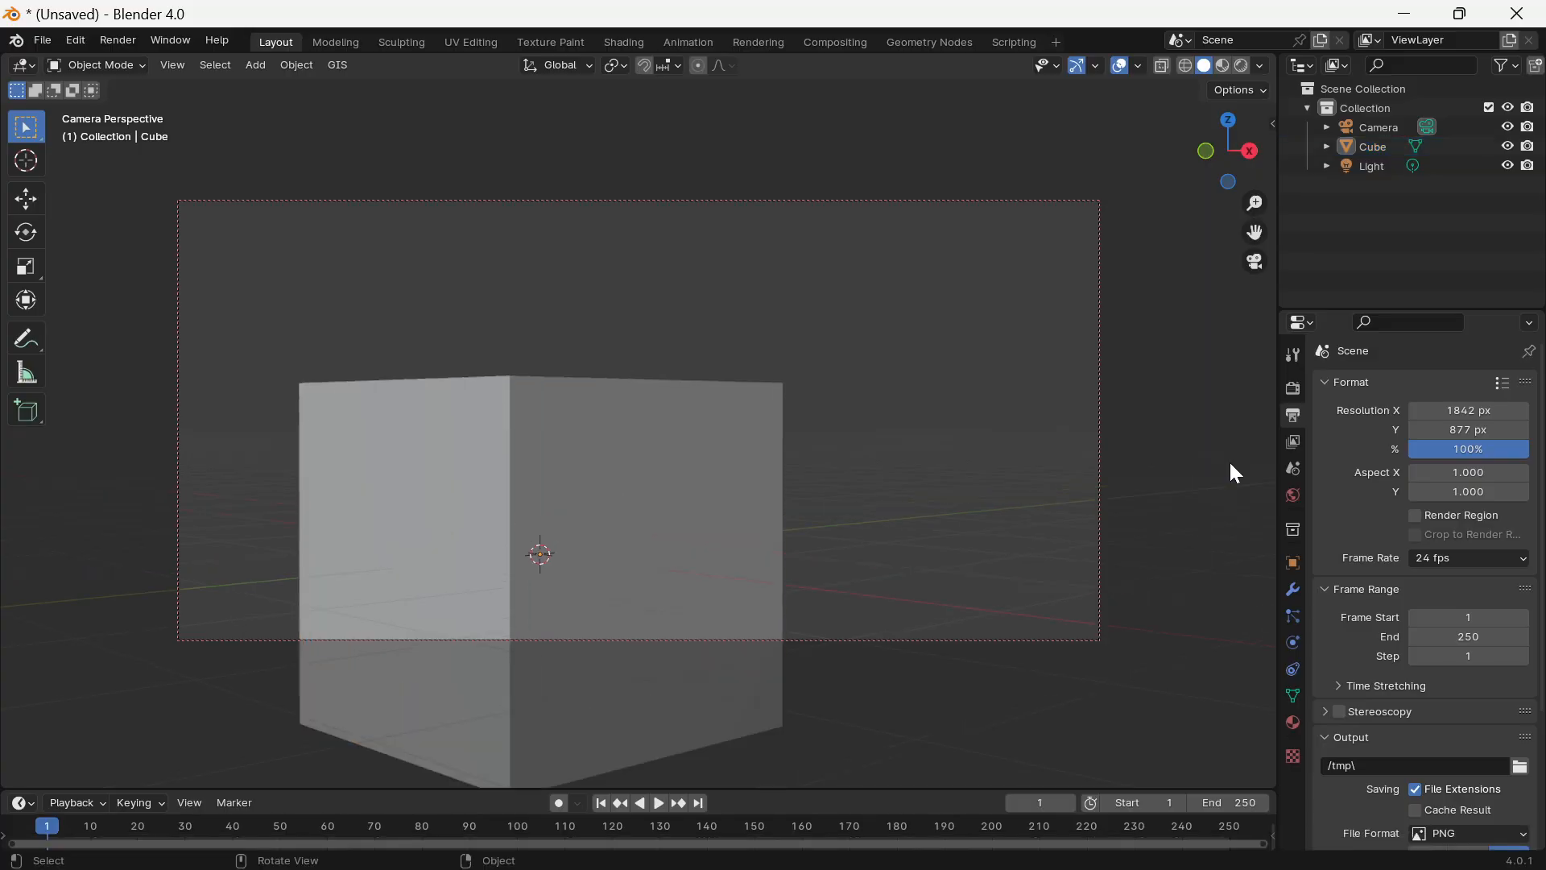
pyautogui.moveTo(1470, 410); pyautogui.dragTo(1499, 430)
pyautogui.moveTo(902, 373); pyautogui.dragTo(879, 394, button='middle')
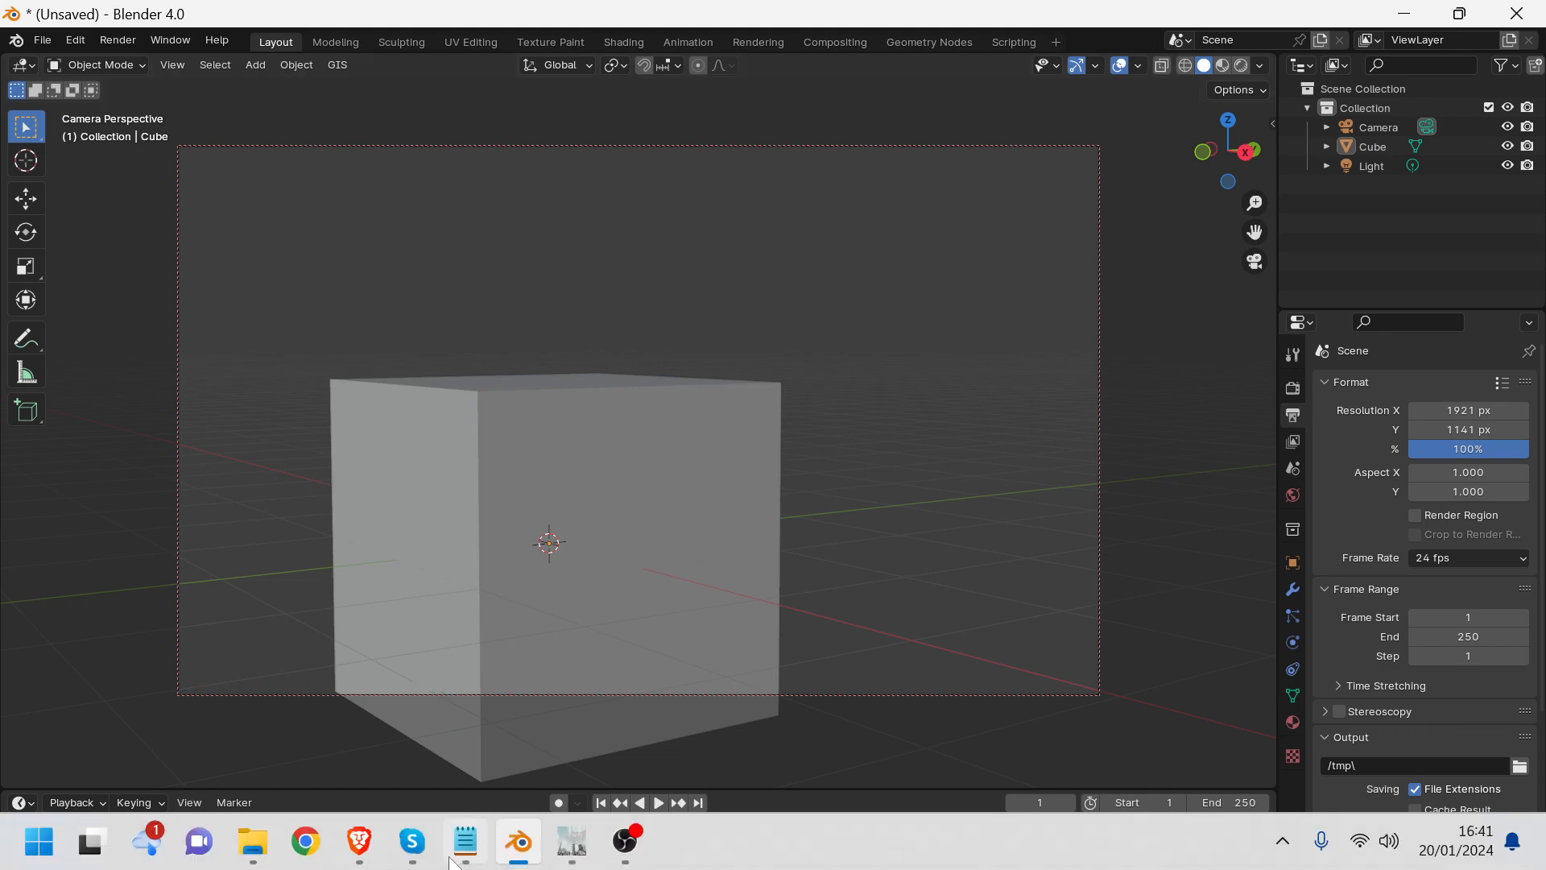
# - Switch to the ExpoRetro scene in Fondant and examine the woman and the real-time render from several viewing angles
pyautogui.click(376, 852)
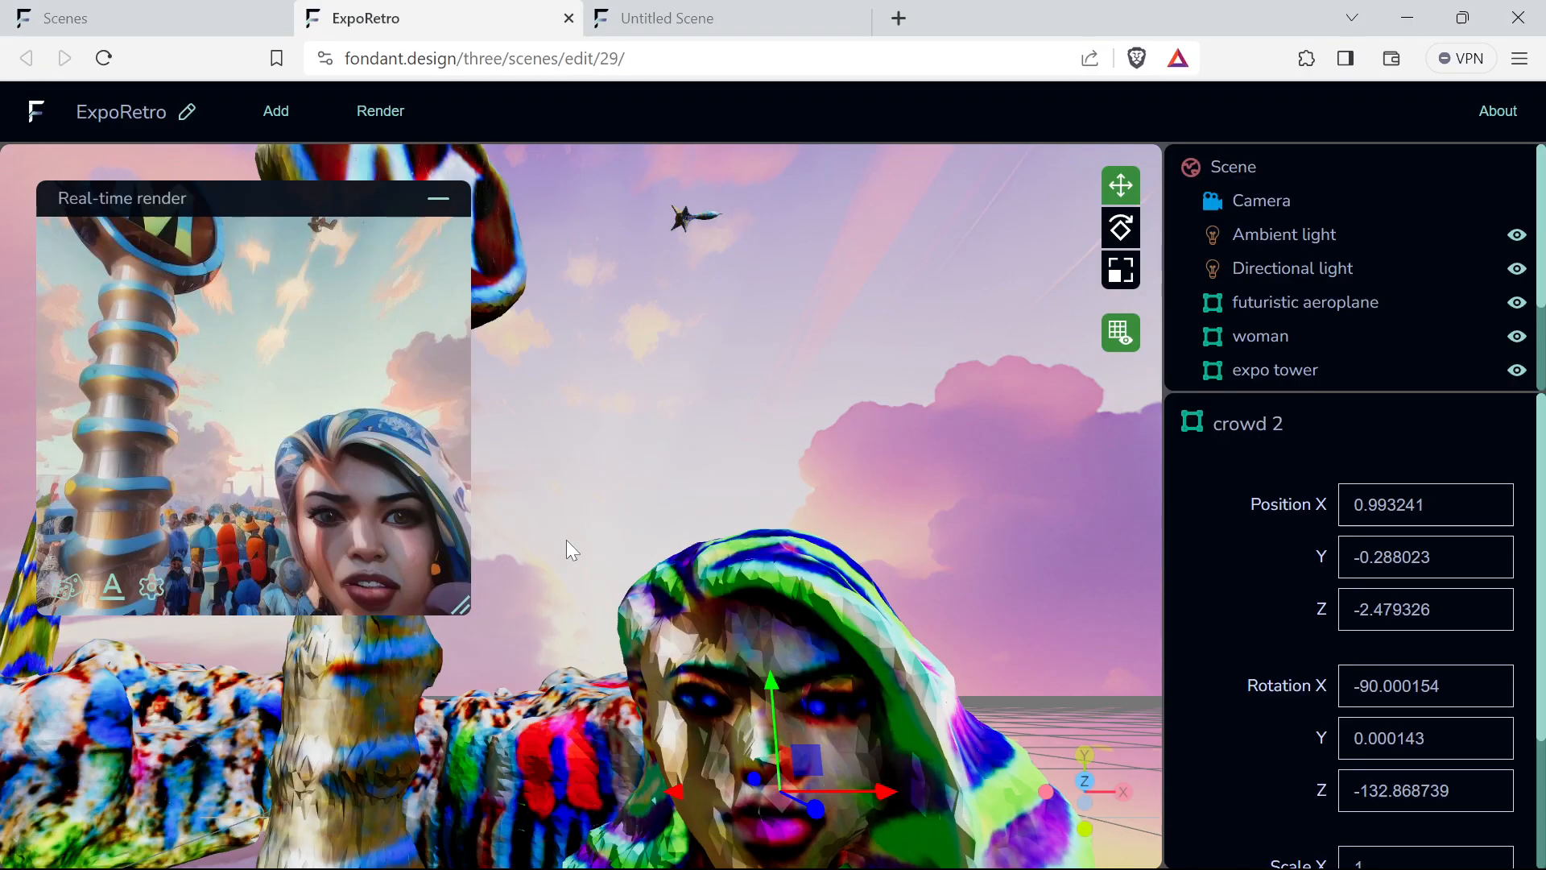
pyautogui.scroll(3, 663, 535)
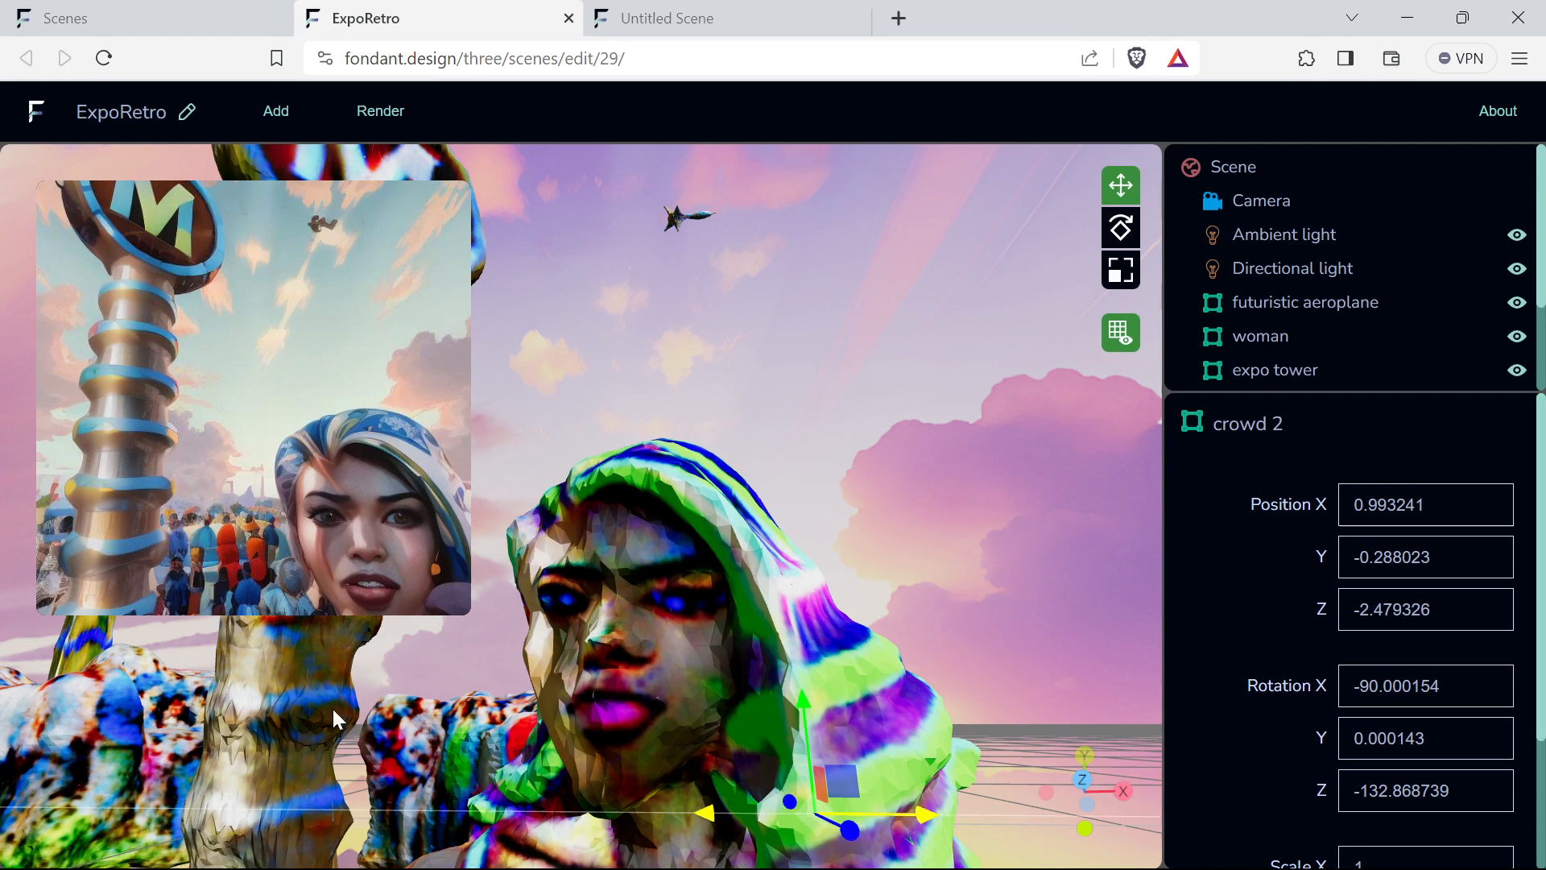
pyautogui.scroll(-3, 835, 448)
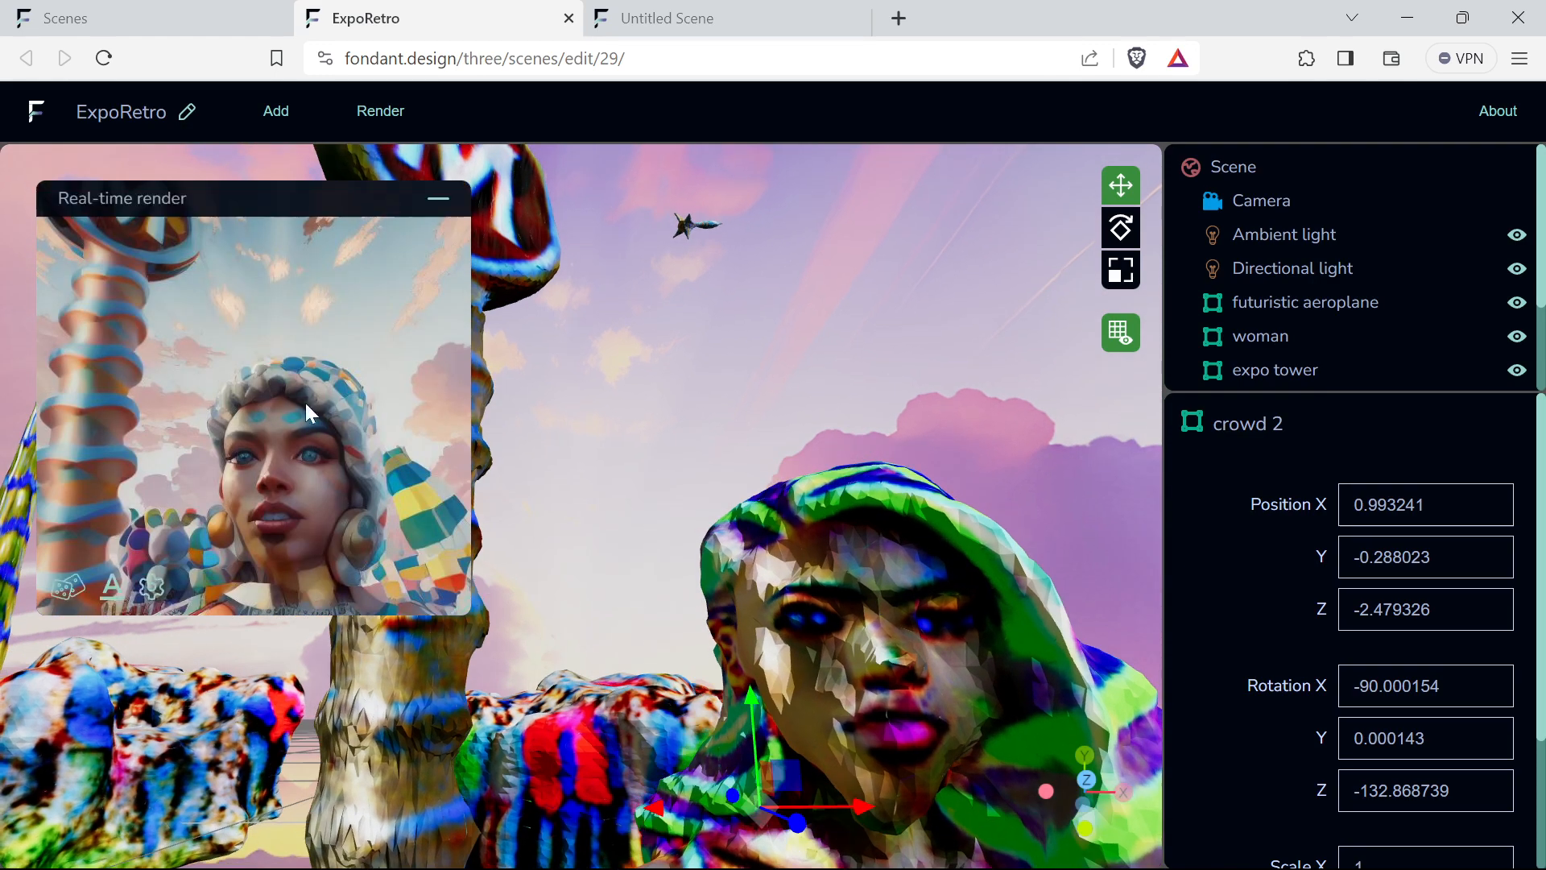
pyautogui.moveTo(833, 462); pyautogui.dragTo(824, 464)
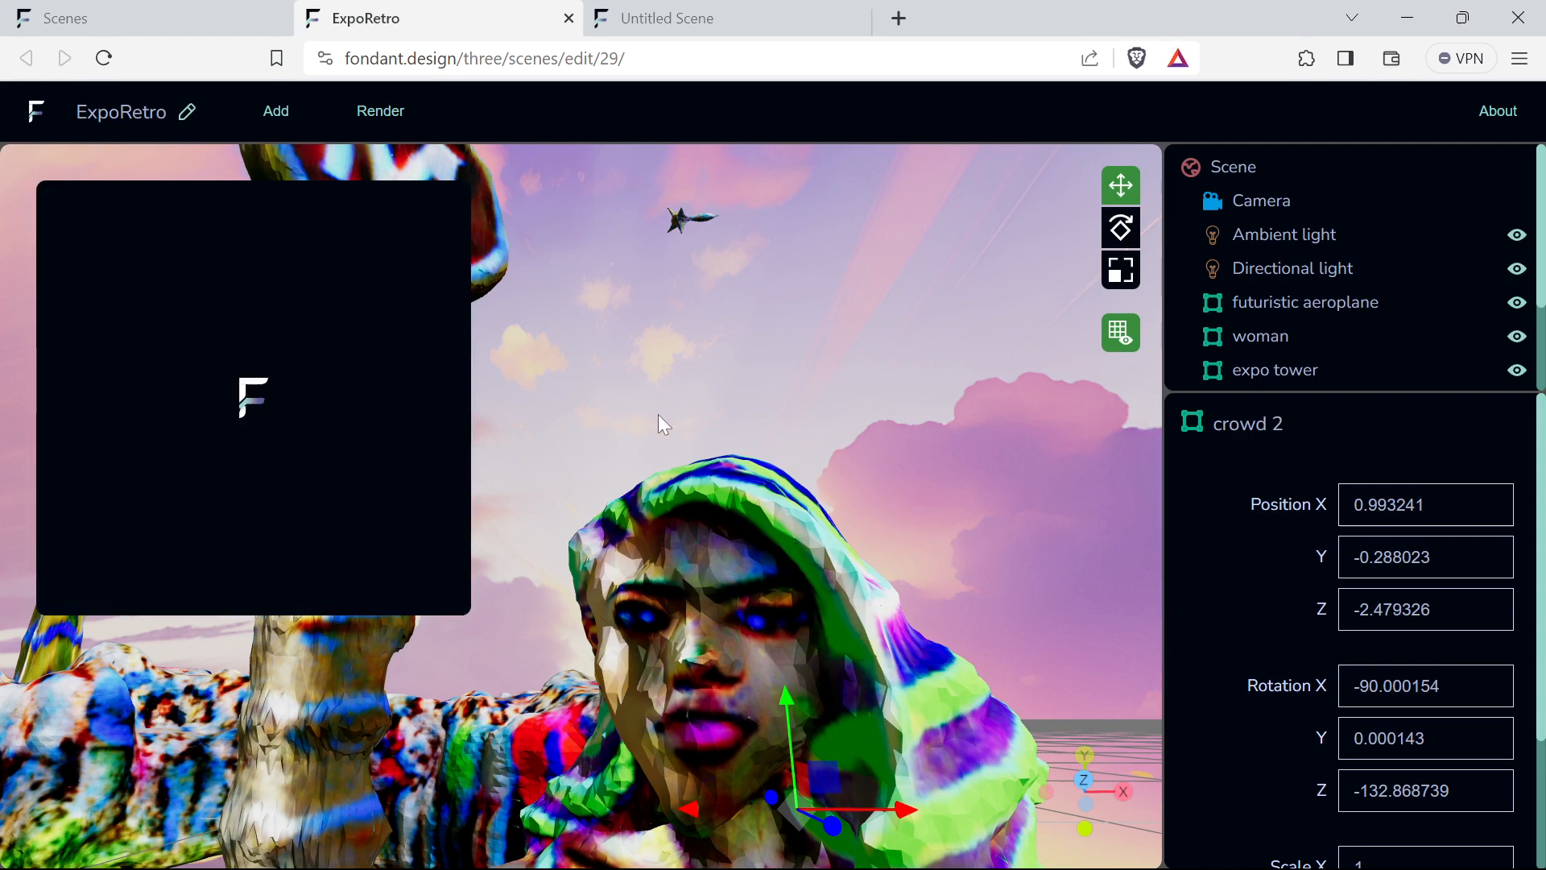
pyautogui.scroll(-1, 659, 414)
pyautogui.moveTo(644, 405); pyautogui.dragTo(673, 421)
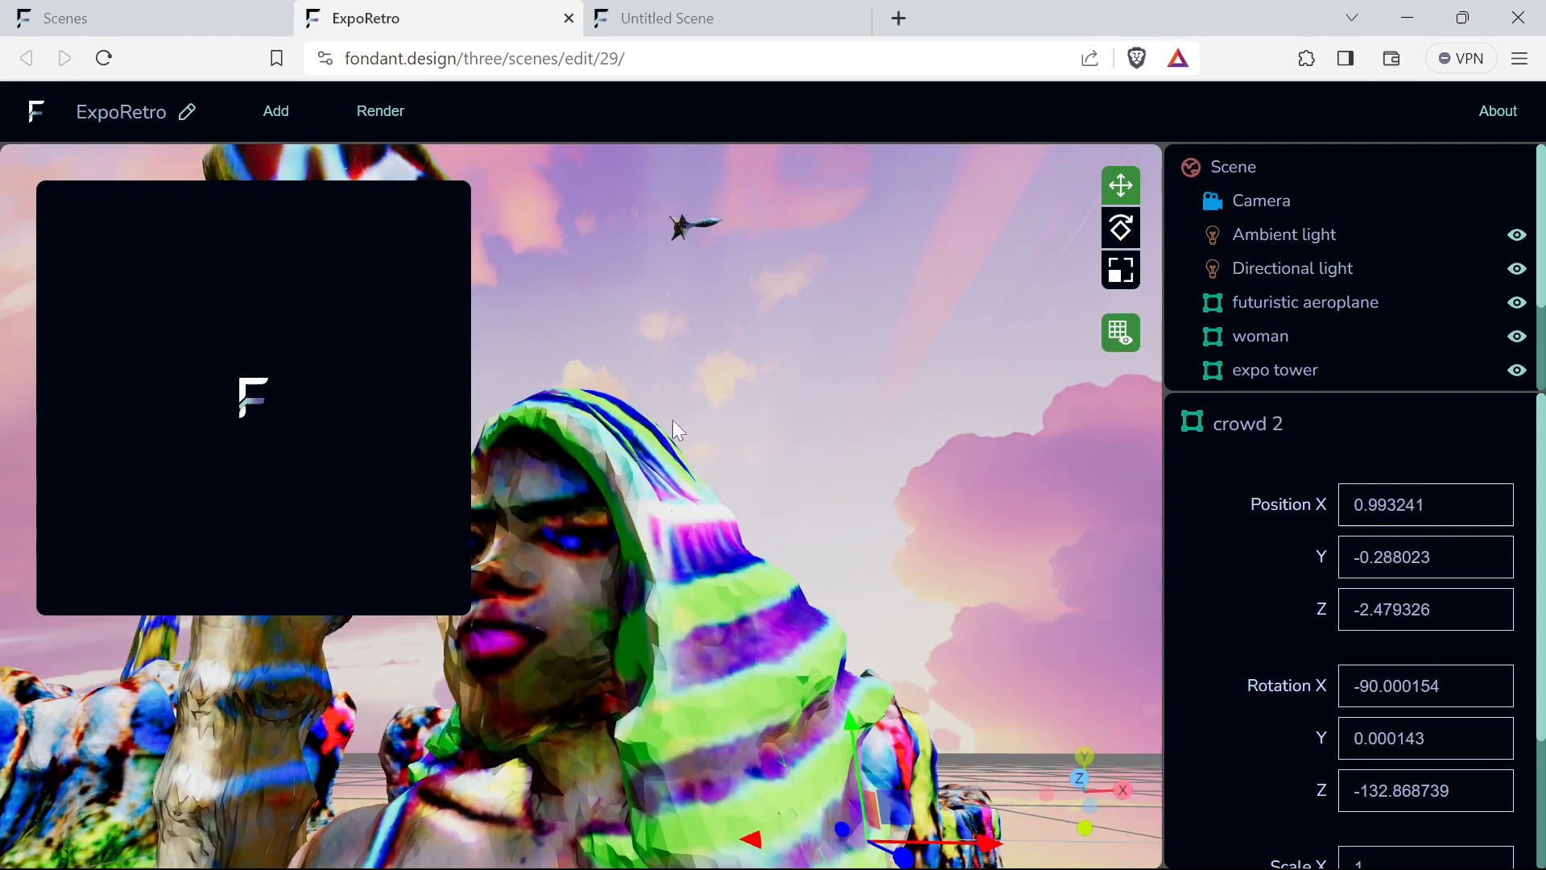